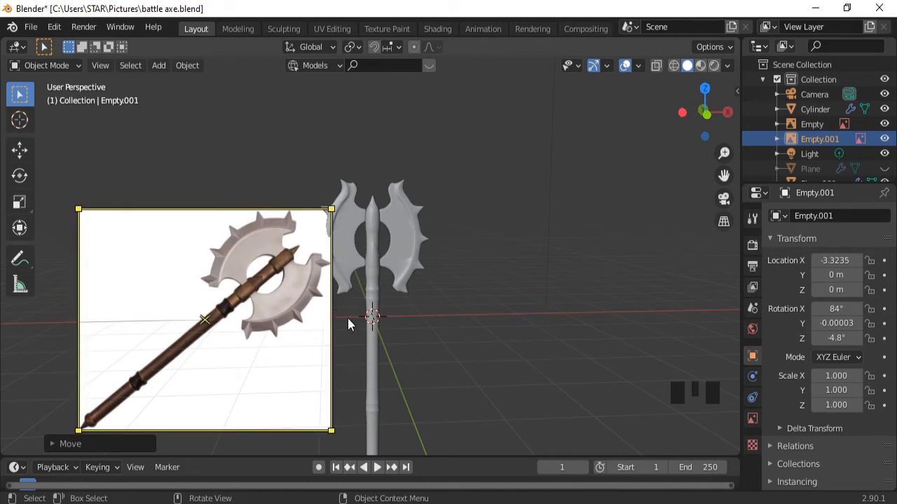
- Create a new material for the axe handle and use an Image Texture as its base color
left_click(375, 342)
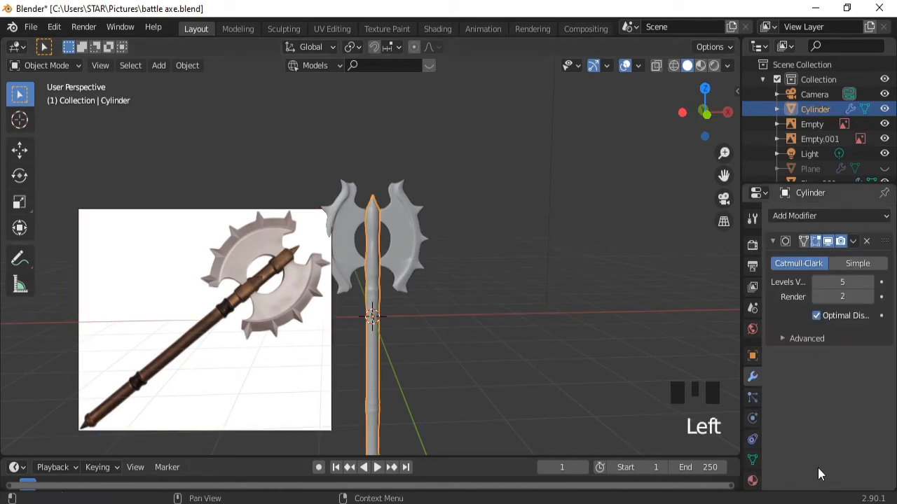
left_click(752, 481)
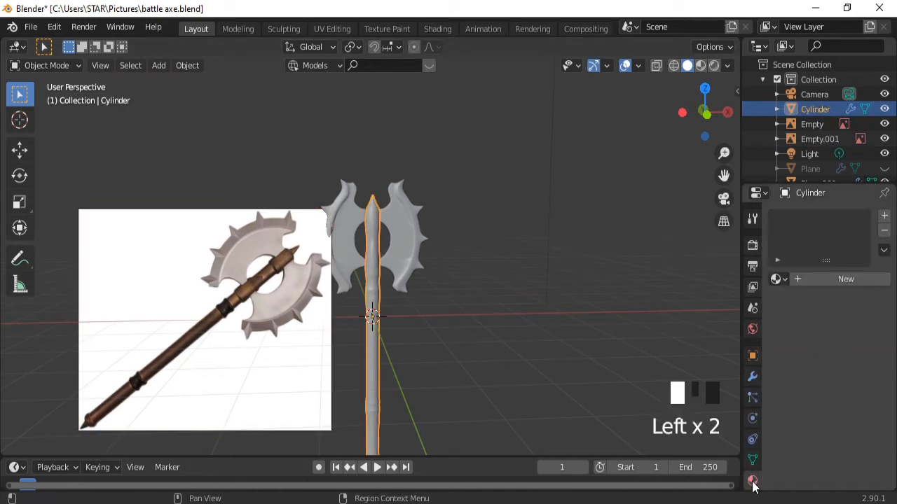
left_click(826, 279)
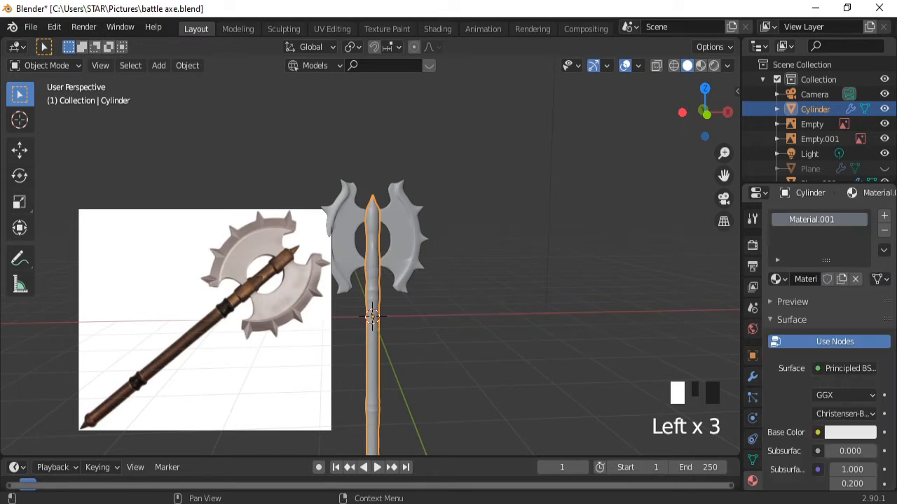
left_click(816, 432)
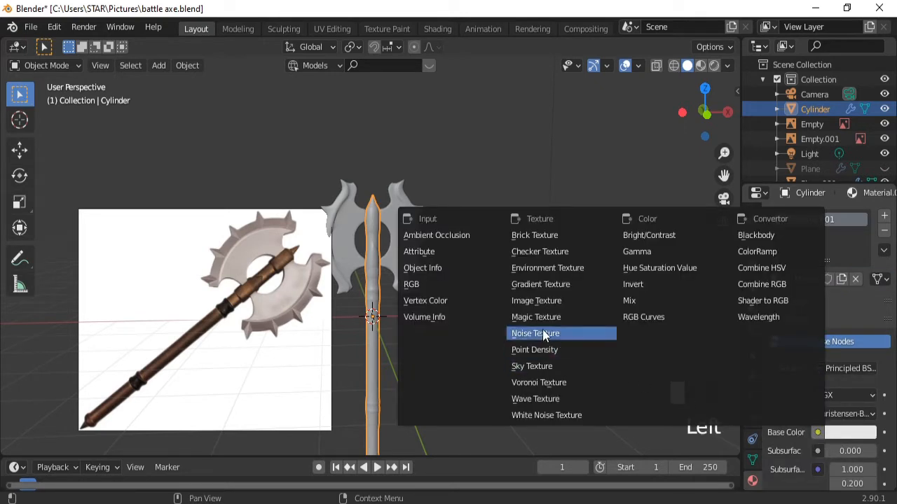
left_click(537, 299)
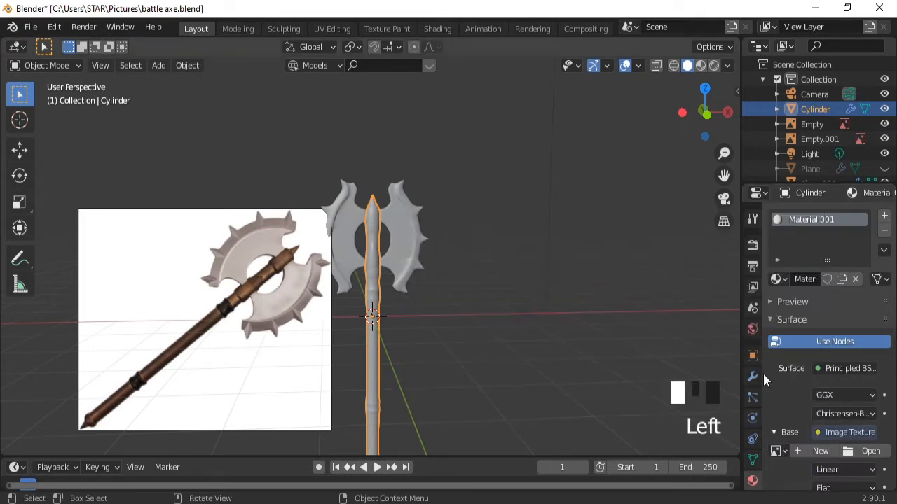
- Load Wood tex.png from the Blender cars folder as the handle's base color and show the viewport in Material Preview
left_click(869, 453)
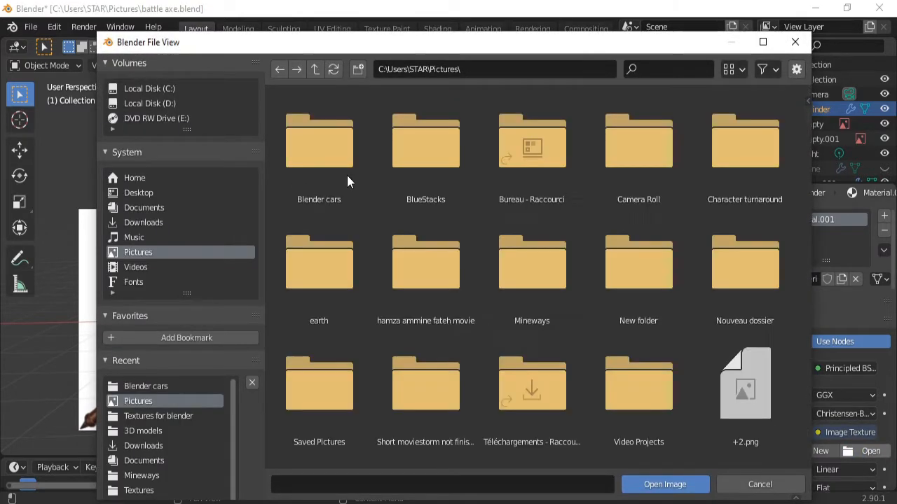
double_click(329, 169)
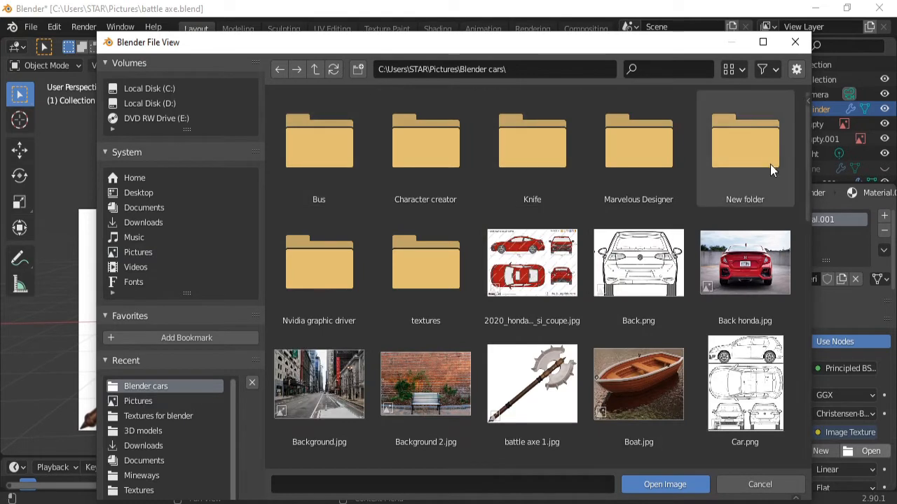
left_click_drag(807, 168, 790, 422)
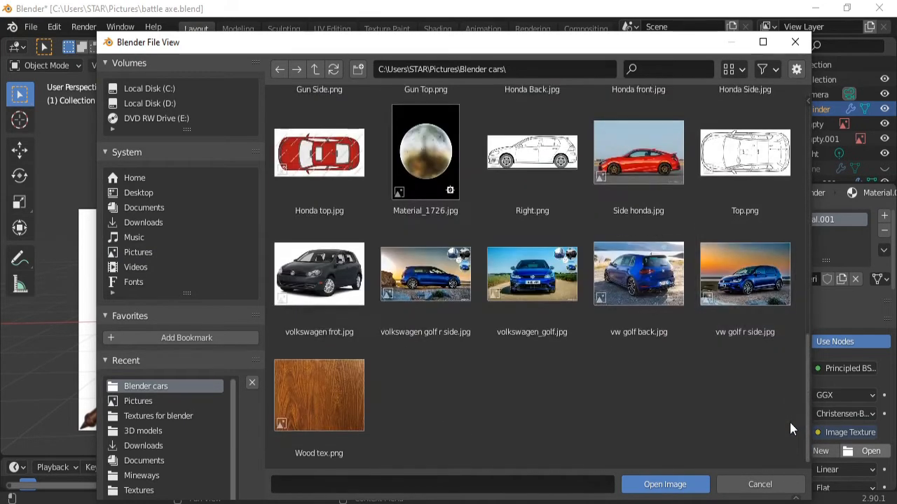
left_click(328, 400)
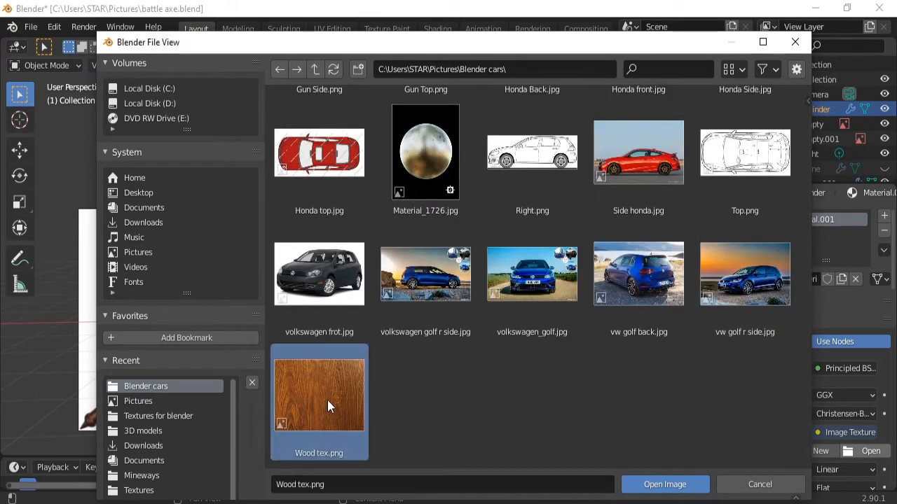
left_click(672, 484)
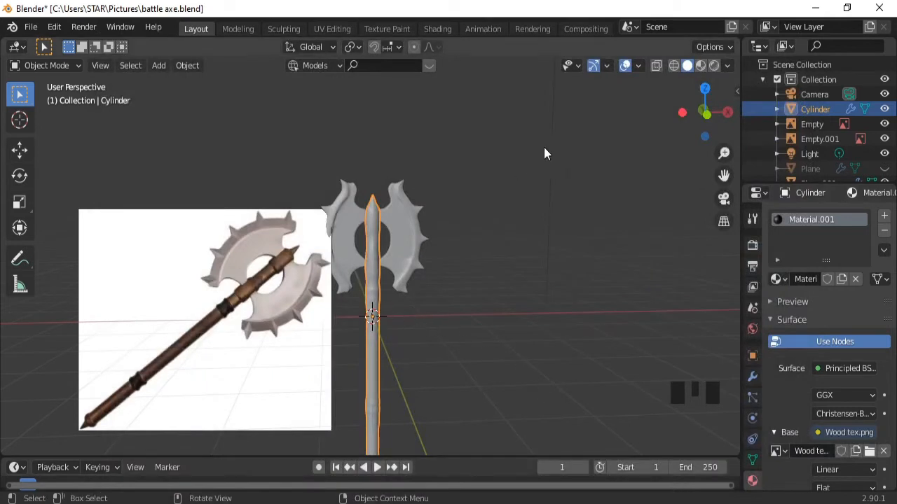
left_click(700, 66)
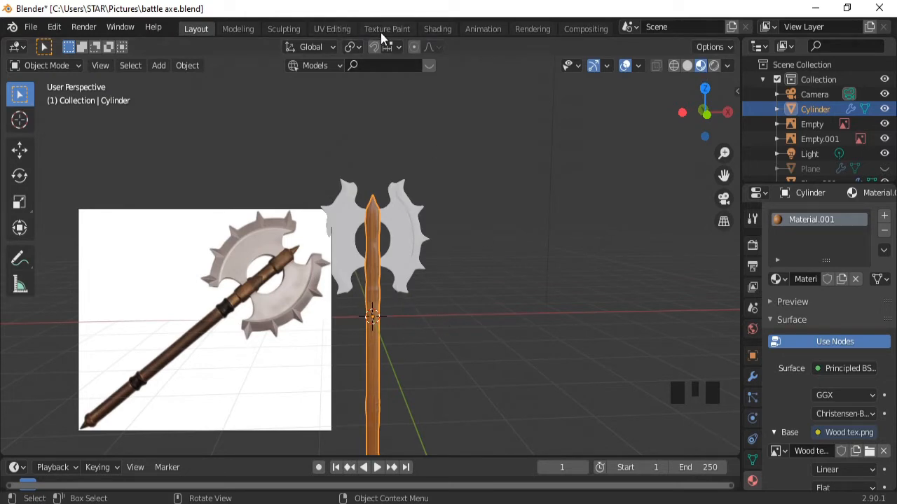
- In the Shading workspace, set the handle material's Metallic to 0.577 and Roughness to 0.291
left_click(437, 29)
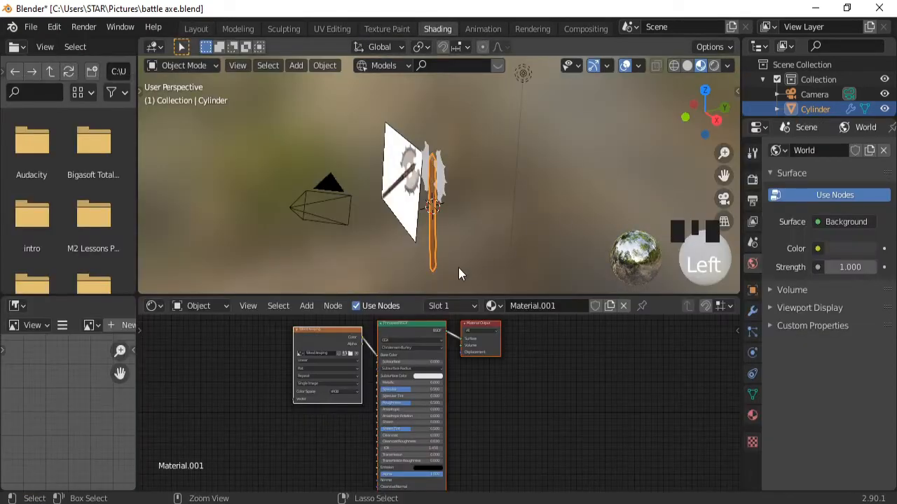
mouse_move(459, 268)
middle_mouse_down("ctrl")
mouse_move(443, 197)
mouse_move(467, 191)
middle_mouse_up("ctrl")
middle_click_drag(442, 404, 358, 332, "ctrl")
left_click_drag(354, 376, 419, 376)
mouse_move(403, 238)
middle_mouse_down()
mouse_move(423, 238)
mouse_move(407, 236)
middle_mouse_up()
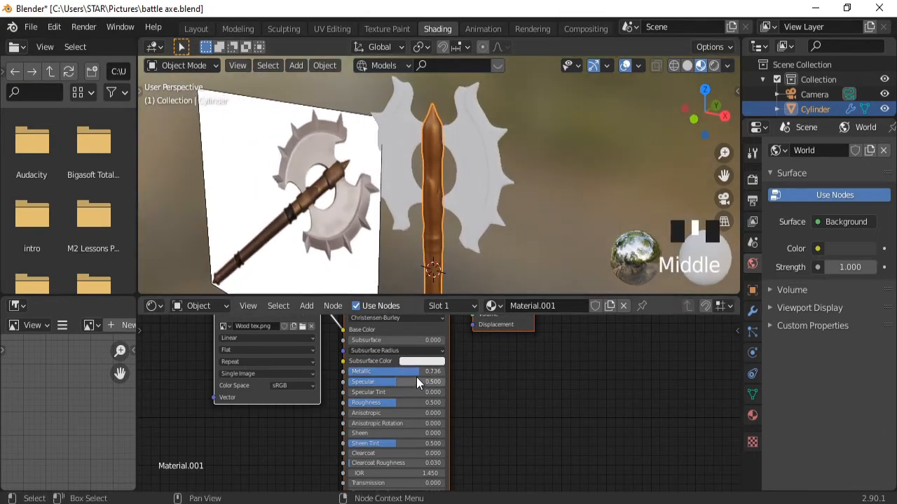
mouse_move(416, 373)
left_mouse_down()
mouse_move(395, 373)
mouse_move(403, 371)
left_mouse_up()
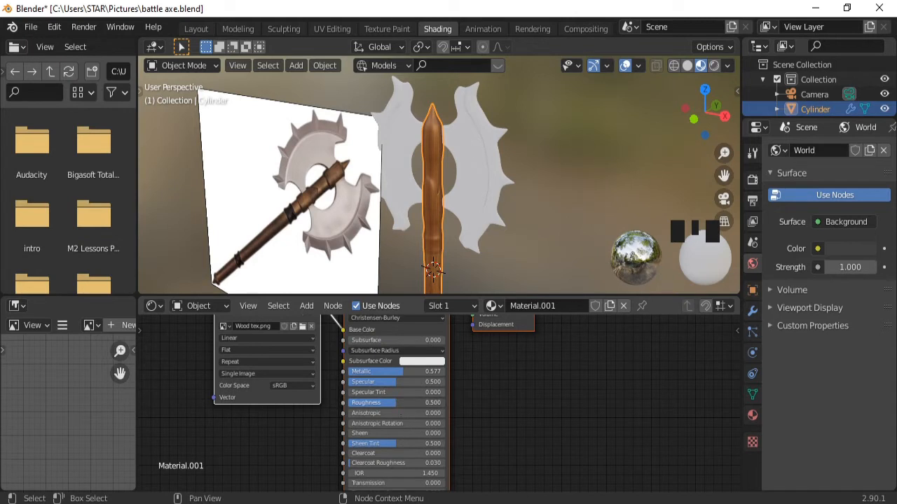
left_click_drag(396, 402, 377, 402)
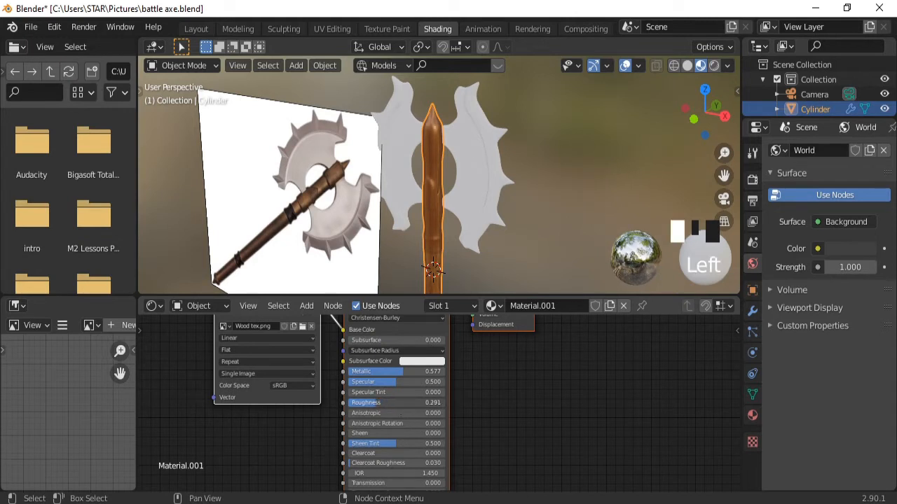
- In the UV Editing workspace, select the handle's entire striped rectangular UV island above the two circles
left_click(329, 26)
middle_click_drag(528, 327, 581, 327)
key("a")
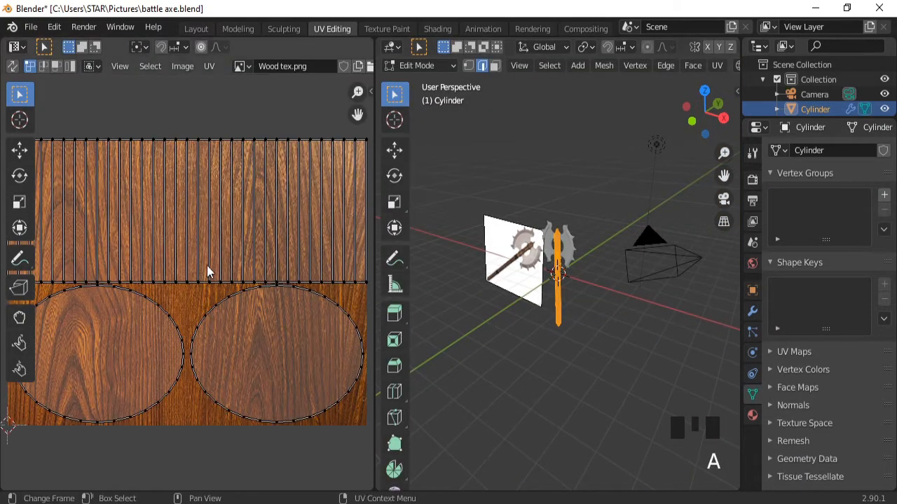
left_click(293, 214)
left_click(289, 224)
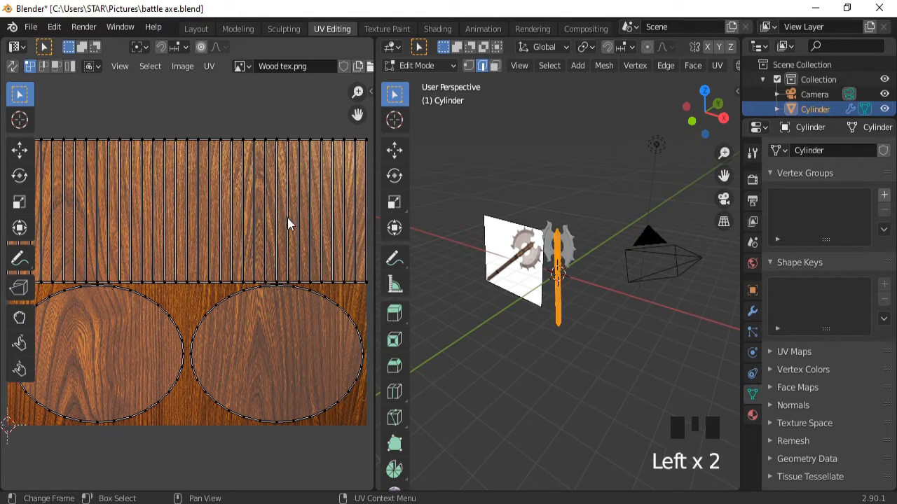
left_click(287, 223)
left_click_drag(306, 154, 235, 184)
left_click(191, 176)
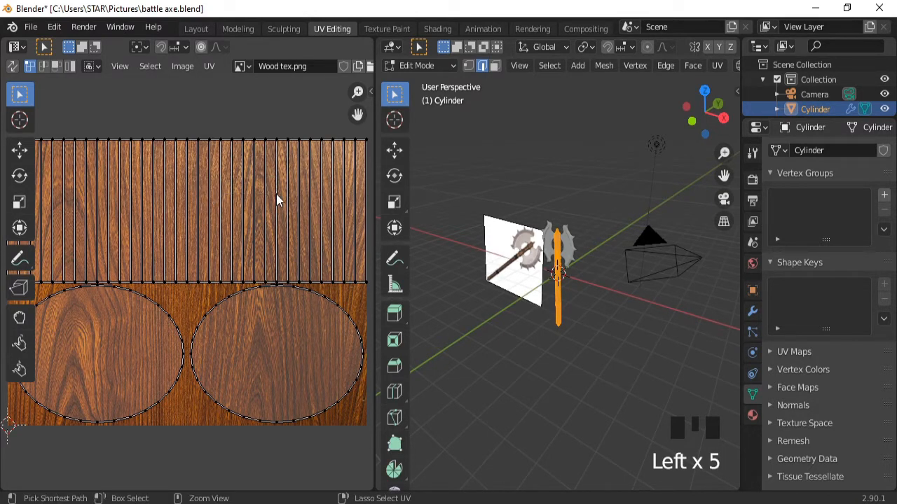
key("a")
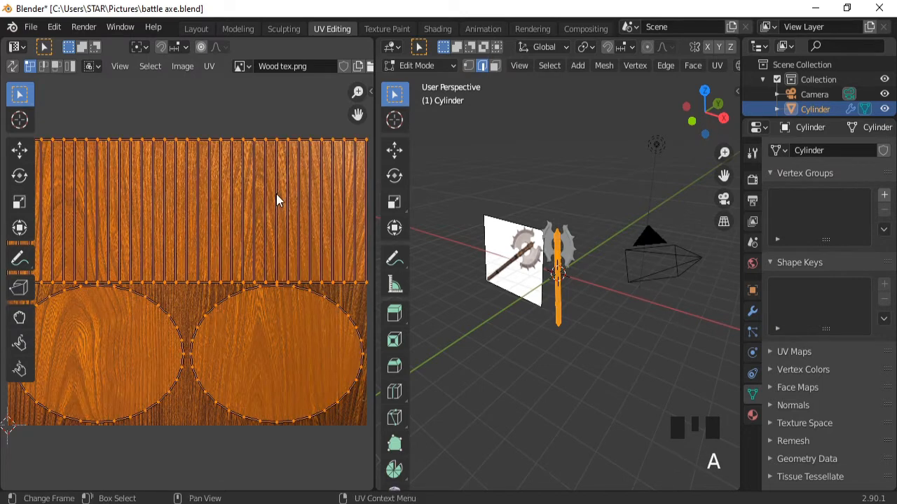
left_click(288, 138)
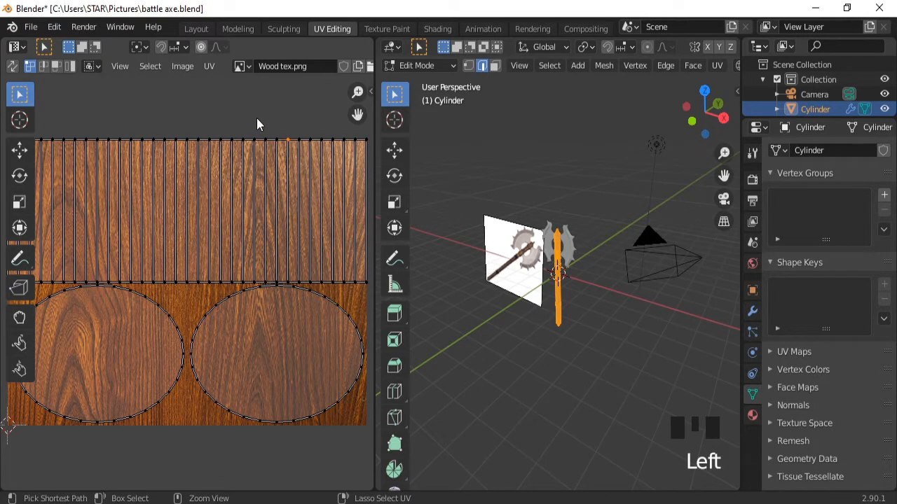
key("ctrl+l")
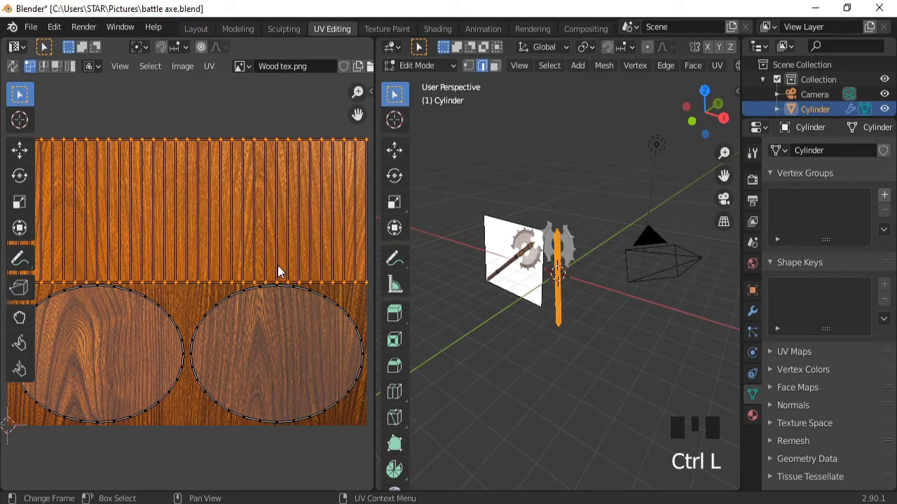
- Rotate the striped UV island roughly a quarter turn and scale it to about half along Y
key("s")
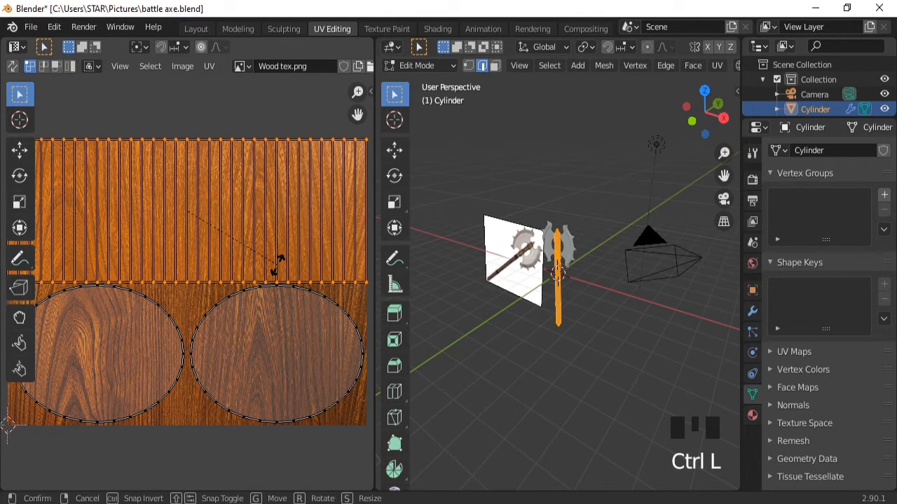
key("r")
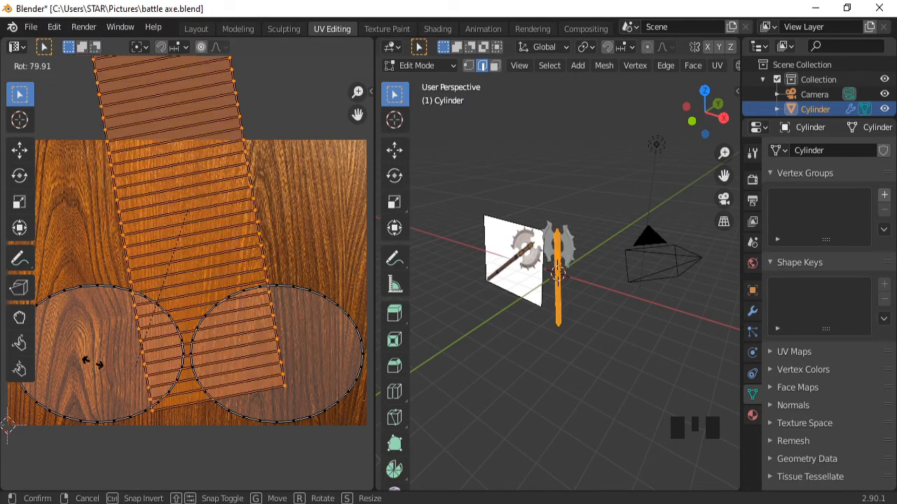
left_click(180, 394)
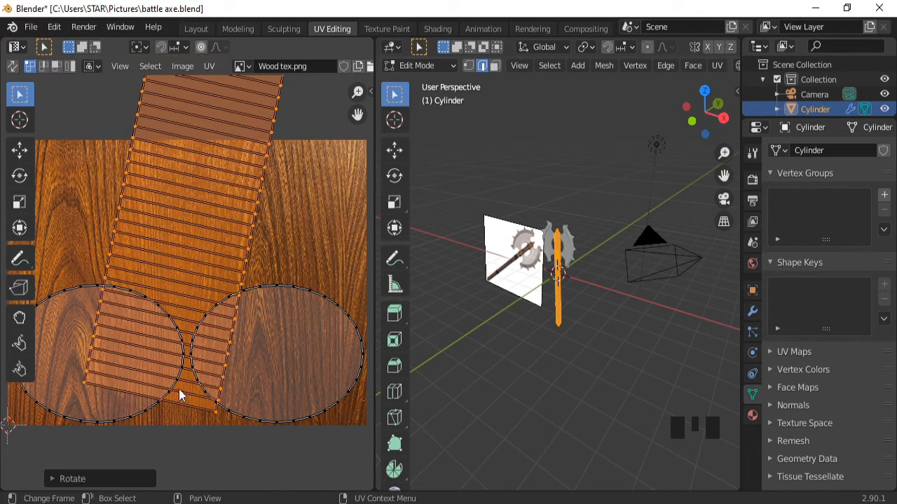
key("r")
key("s")
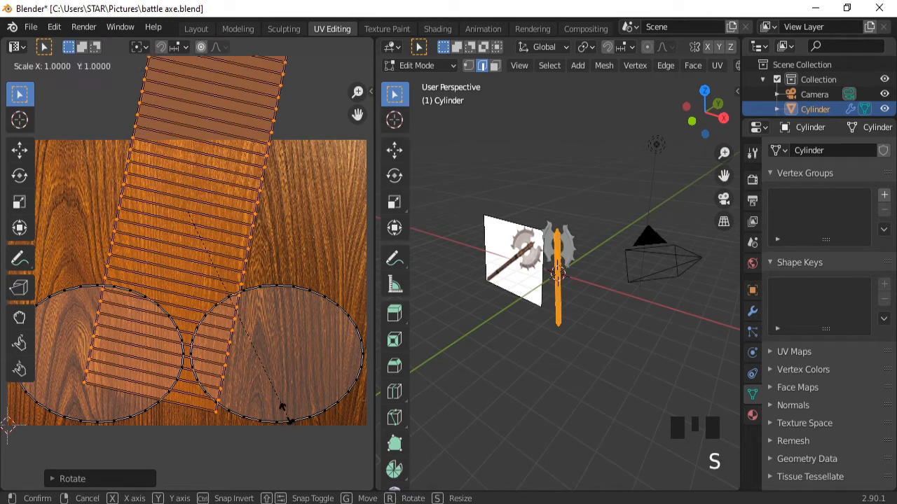
key("y")
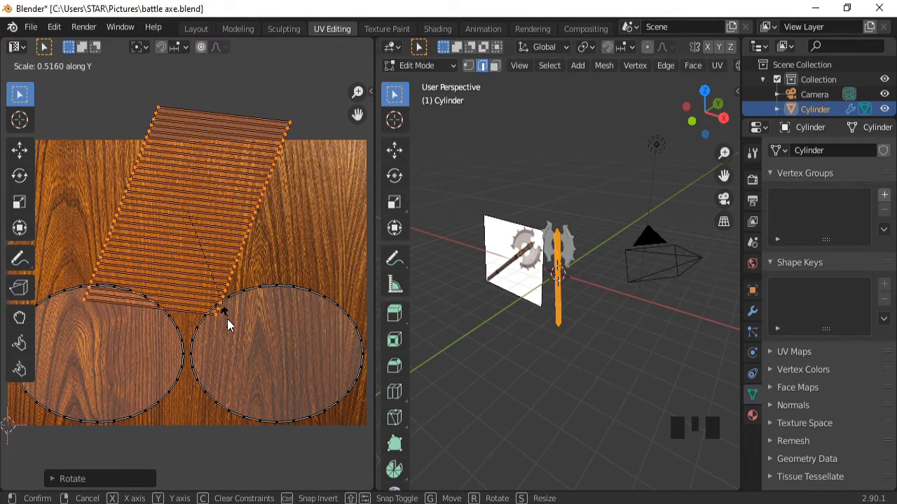
left_click(228, 323)
- Move the striped UV island along X and Y until it lies fully within the wood image
key("g")
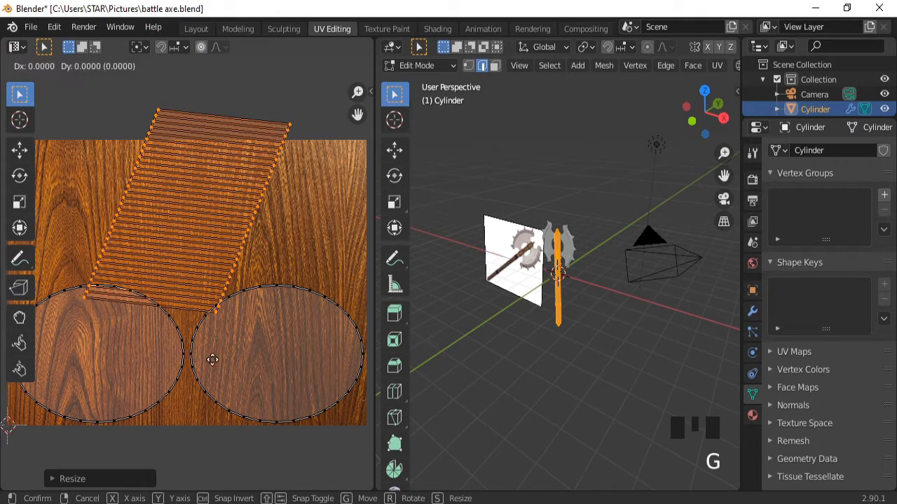
key("x")
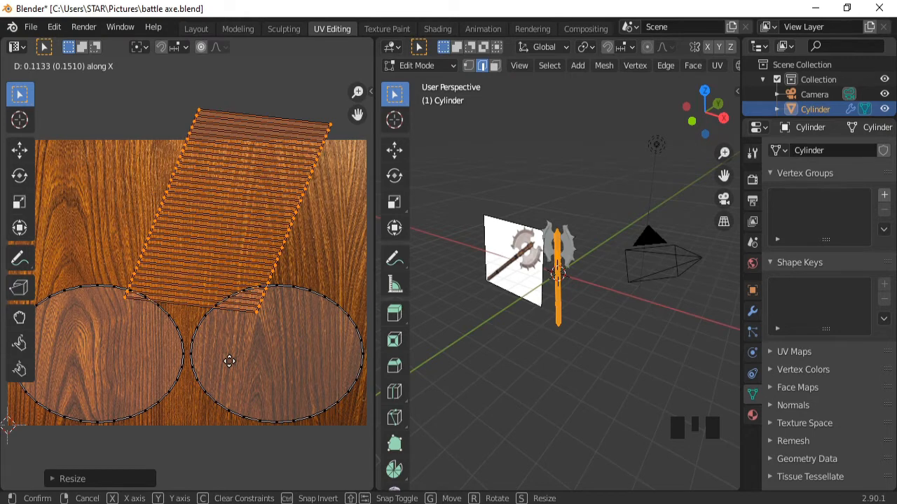
left_click(259, 364)
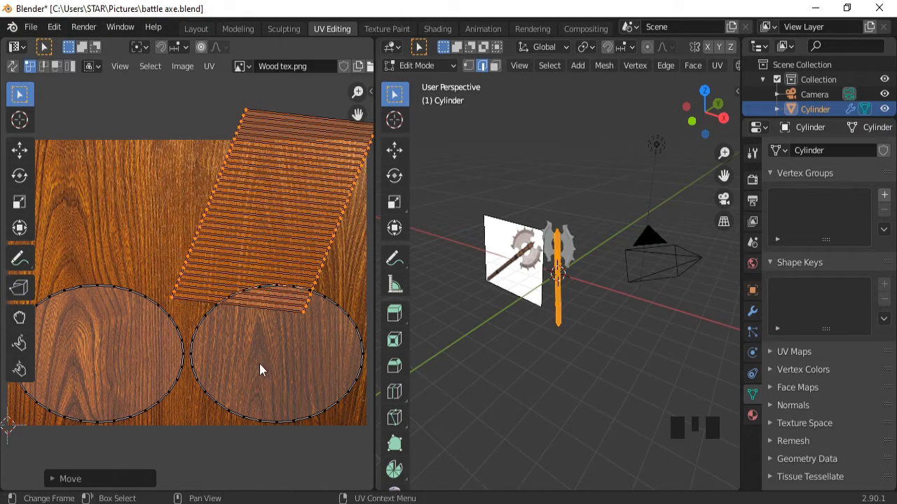
key("g")
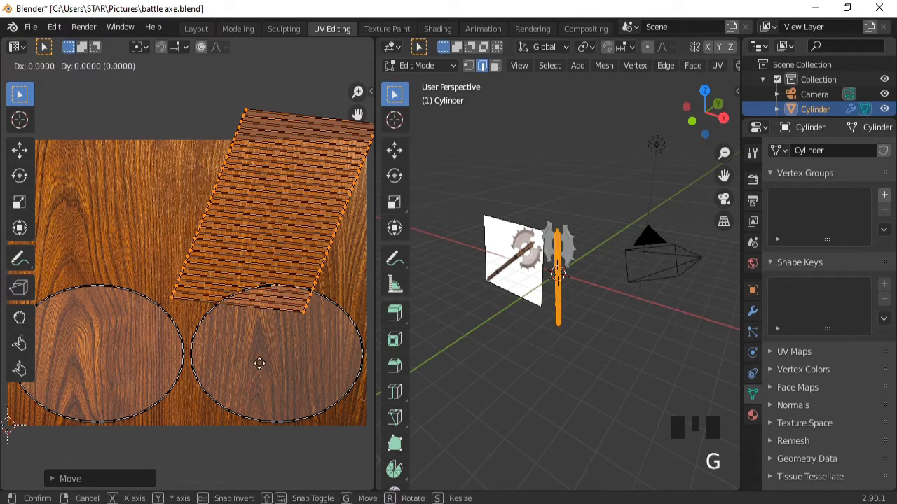
key("y")
left_click(258, 404)
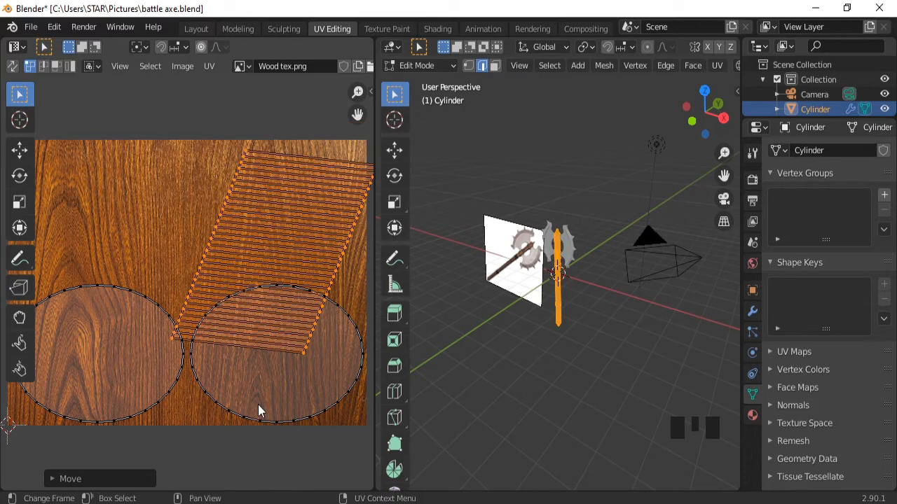
key("g")
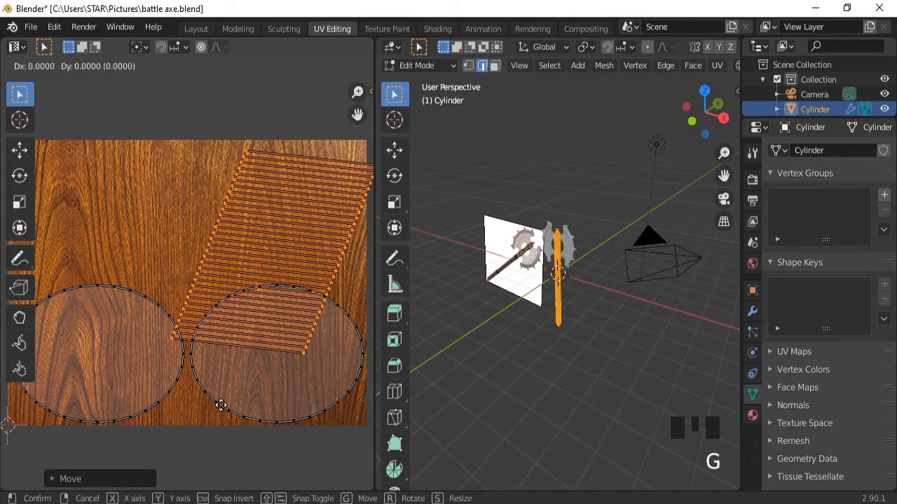
key("x")
left_click(221, 404)
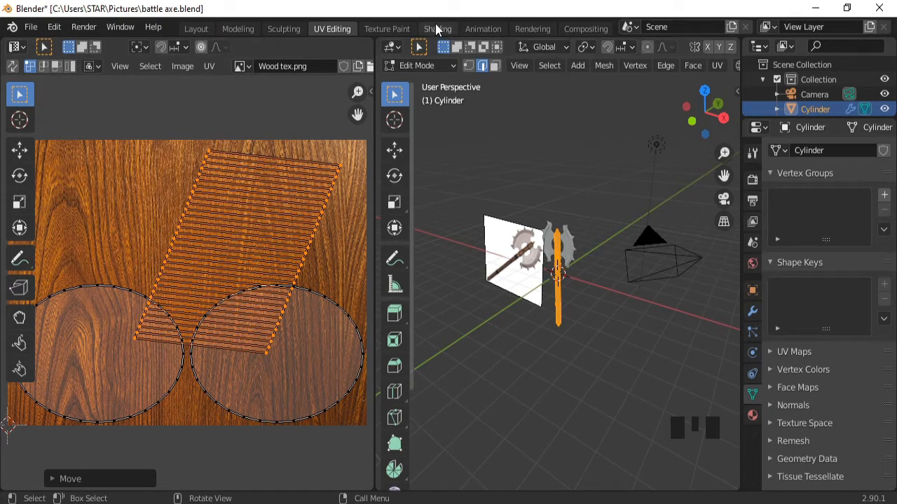
- In the Layout workspace, select all face loops of the raised ring just below the axe blades and separate them from the handle
left_click(196, 29)
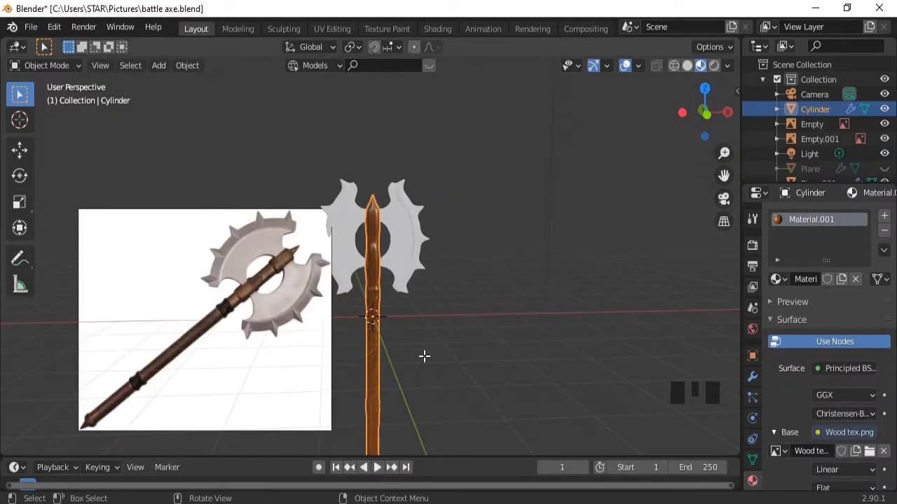
key("Tab")
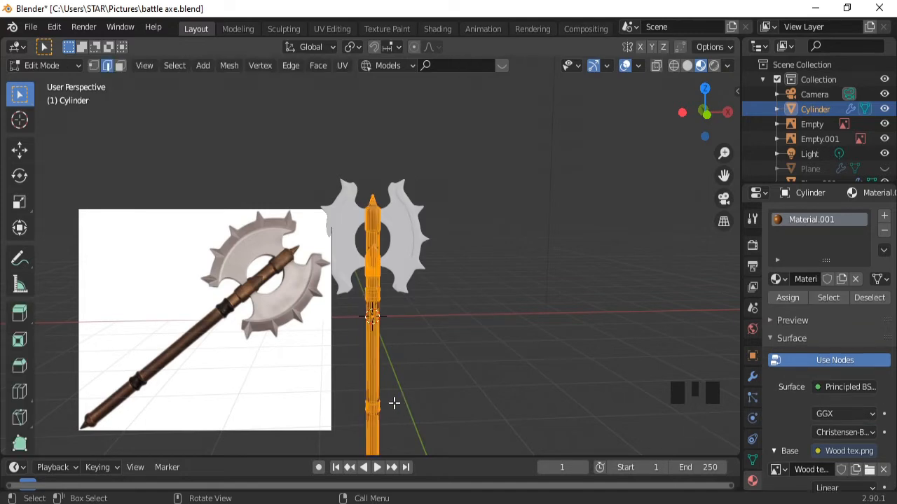
middle_click_drag(394, 402, 381, 367, "ctrl")
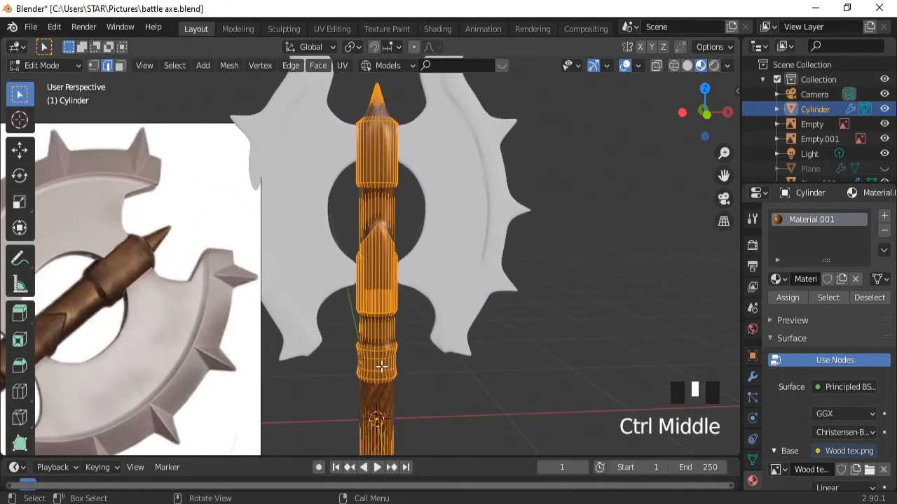
left_click(120, 66)
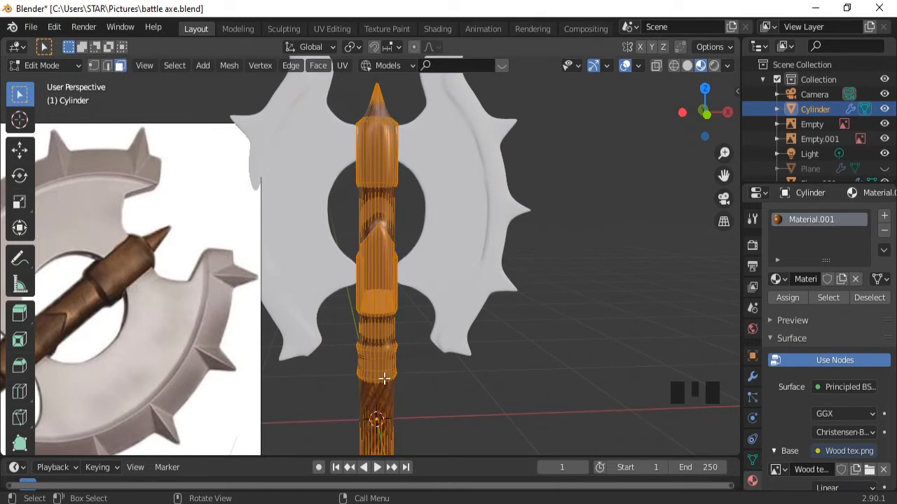
double_click(379, 364)
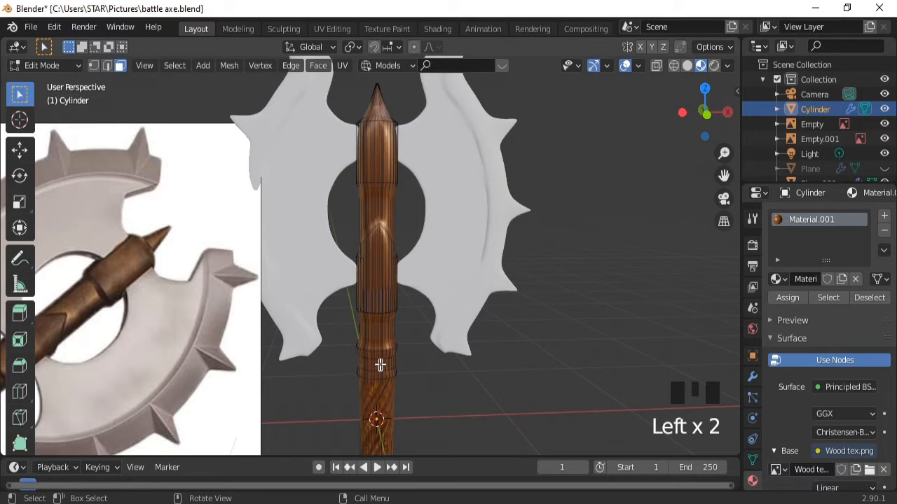
triple_click(379, 363)
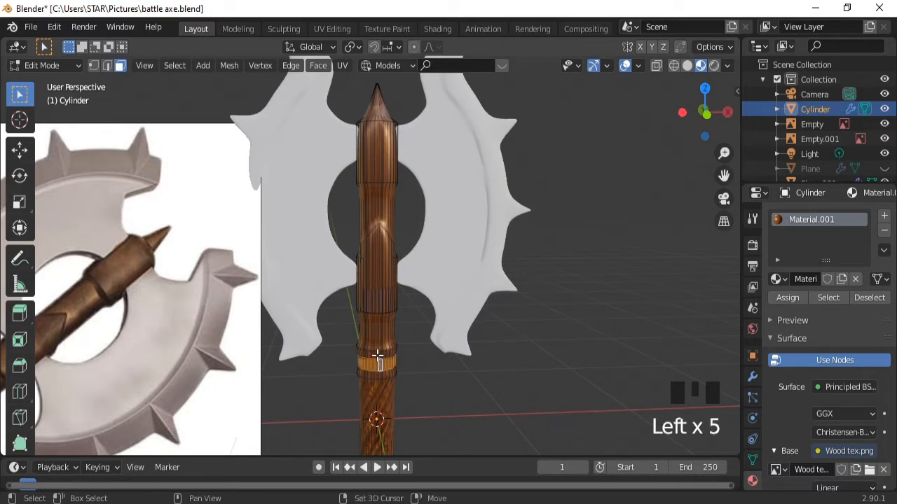
triple_click(377, 351, "shift")
triple_click(376, 350, "shift")
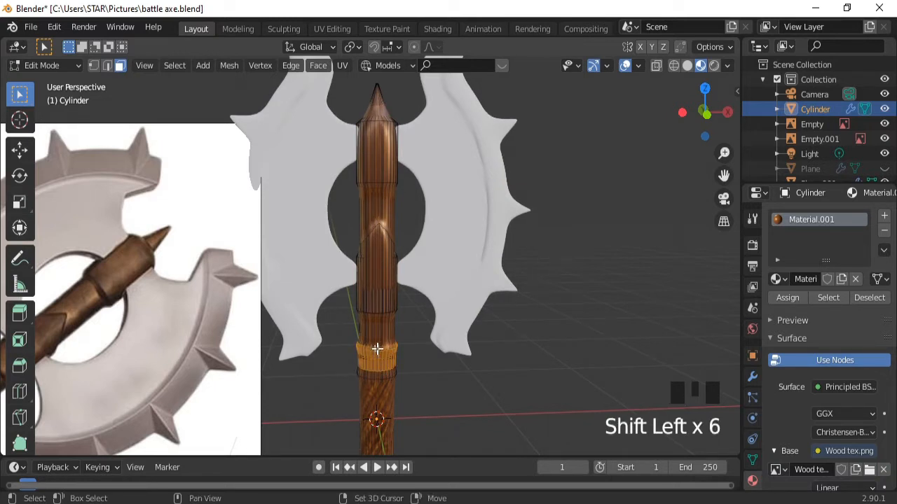
left_click(376, 375, "shift")
double_click(376, 376, "shift")
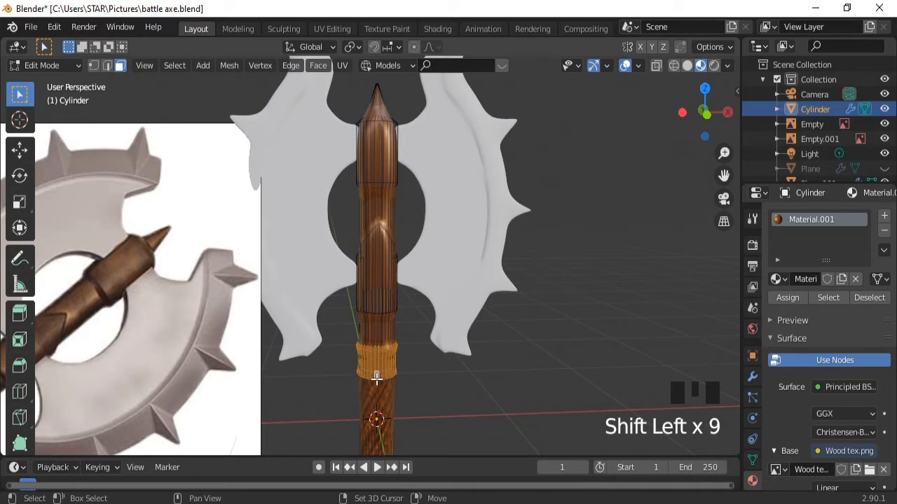
triple_click(376, 380, "shift")
key("p")
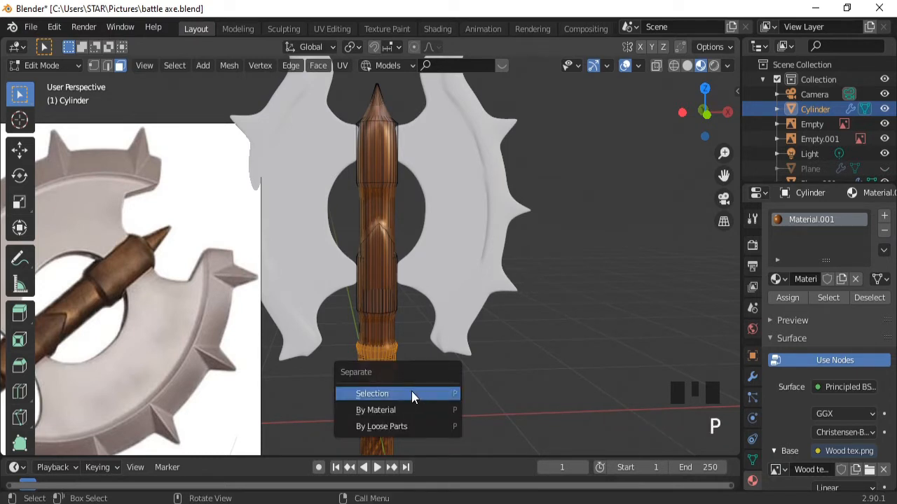
left_click(413, 397)
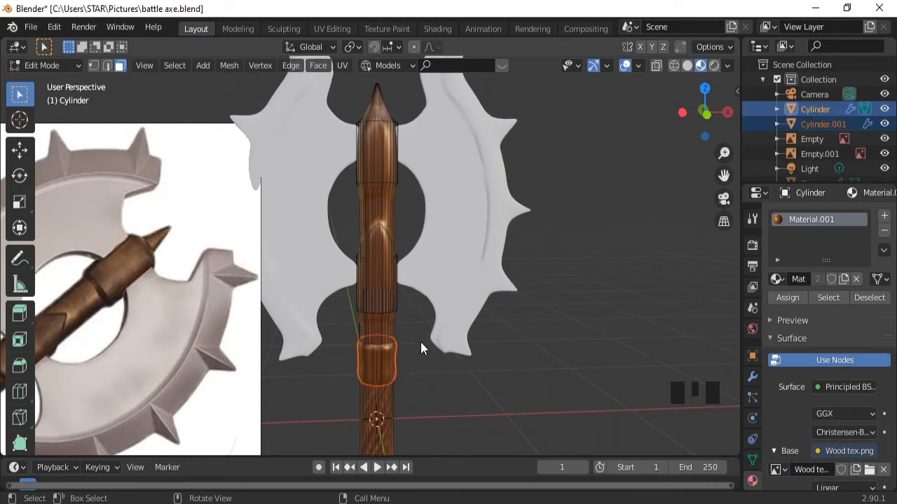
key("Tab")
- Select all face loops of the handle's lower raised ring and separate them into their own object
key("ctrl+KP_2")
key("ctrl+KP_2")
key("ctrl+KP_2")
key("ctrl+KP_2")
key("ctrl+KP_2")
key("ctrl+KP_2")
key("ctrl+KP_2")
key("ctrl+KP_2")
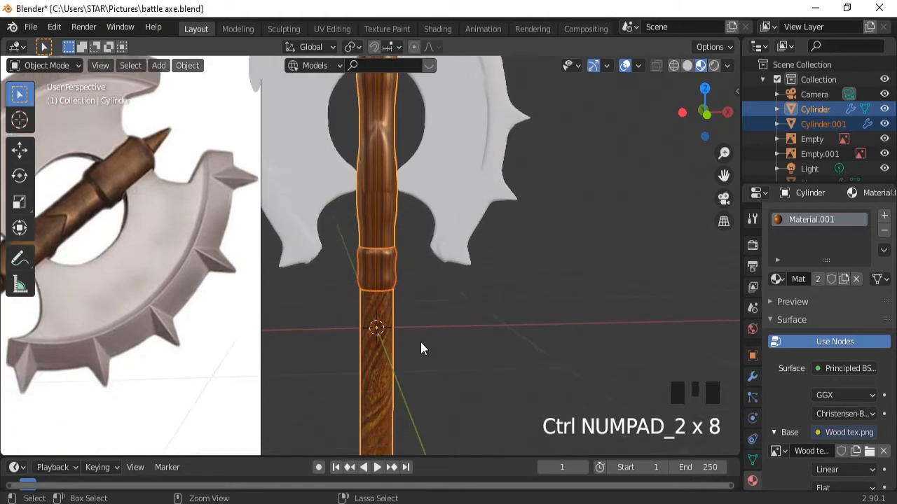
key("ctrl+KP_2")
key("ctrl+KP_2")
key("ctrl+KP_2")
key("ctrl+KP_2")
key("ctrl+KP_2")
key("ctrl+KP_2")
key("ctrl+KP_2")
key("ctrl+KP_2")
key("ctrl+KP_2")
key("ctrl+KP_2")
key("ctrl+KP_2")
key("ctrl+KP_2")
key("ctrl+KP_2")
key("ctrl+KP_2")
key("ctrl+KP_2")
key("ctrl+KP_2")
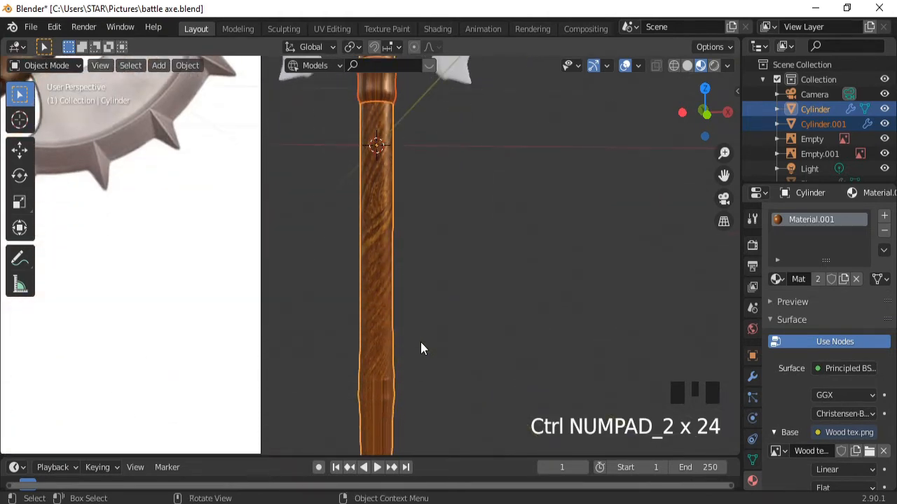
key("Tab")
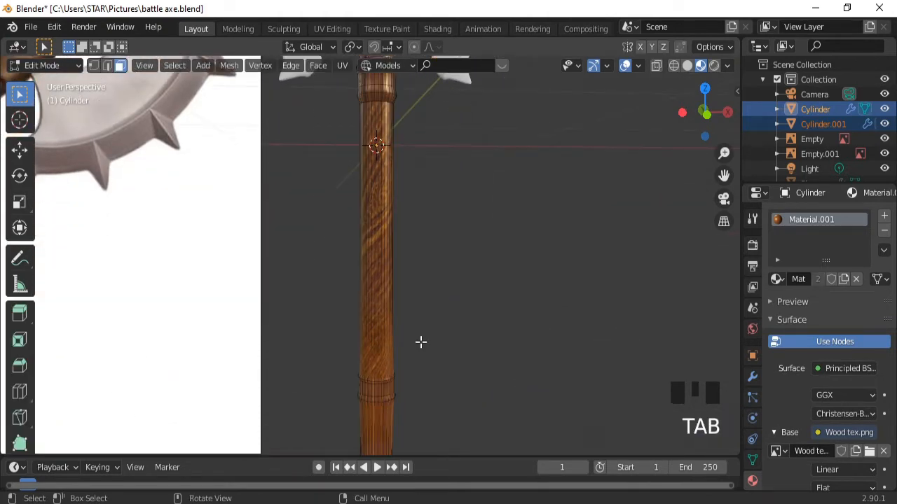
triple_click(381, 386)
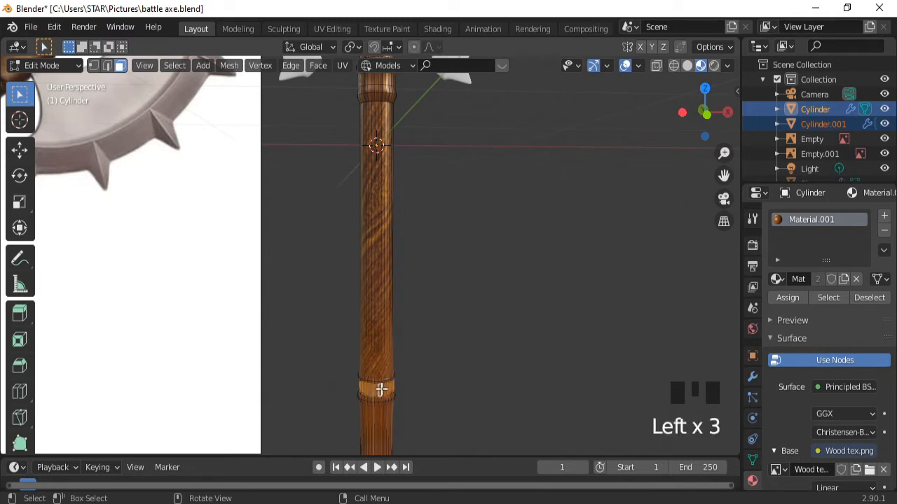
triple_click(381, 379, "shift")
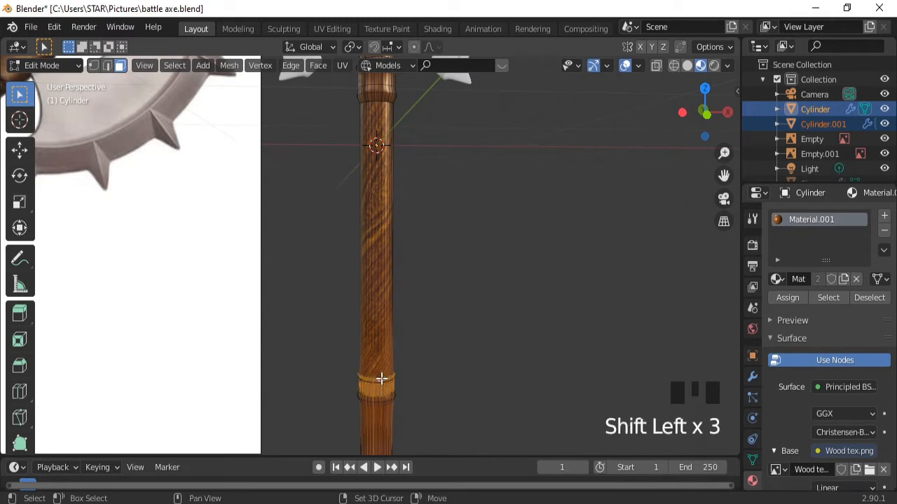
left_click(378, 382, "shift")
double_click(377, 382, "shift")
double_click(377, 396, "shift")
left_click(376, 402, "shift")
double_click(377, 403, "shift")
left_click(376, 399, "shift")
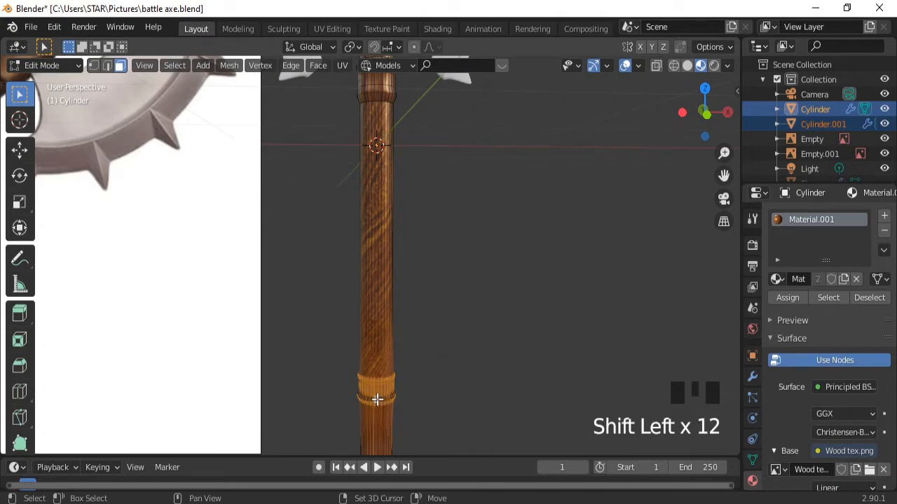
double_click(376, 397, "shift")
key("p")
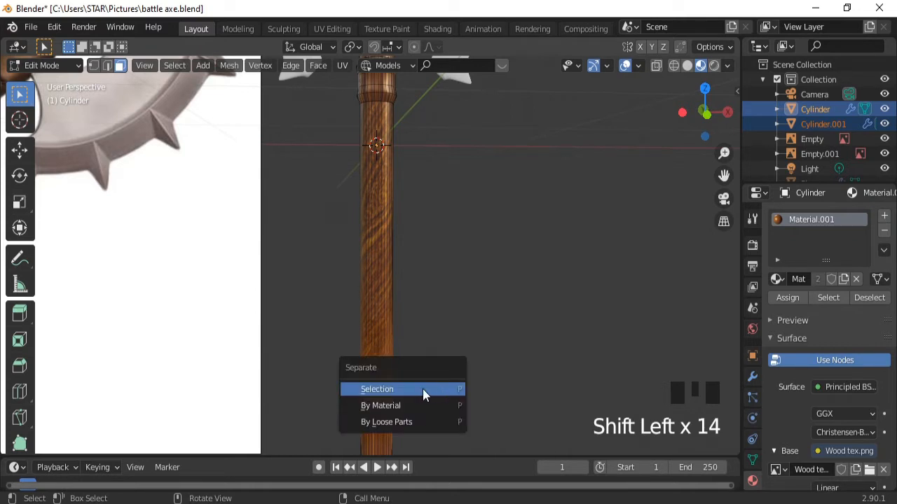
left_click(423, 389)
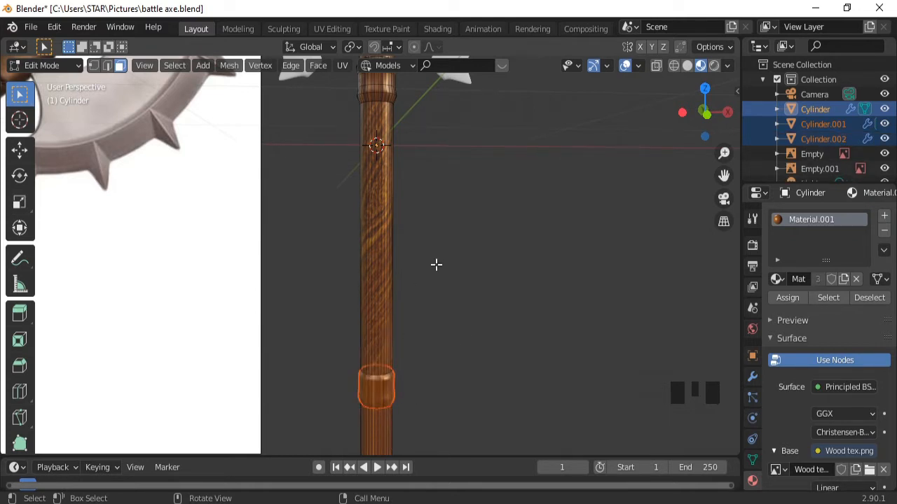
key("Tab")
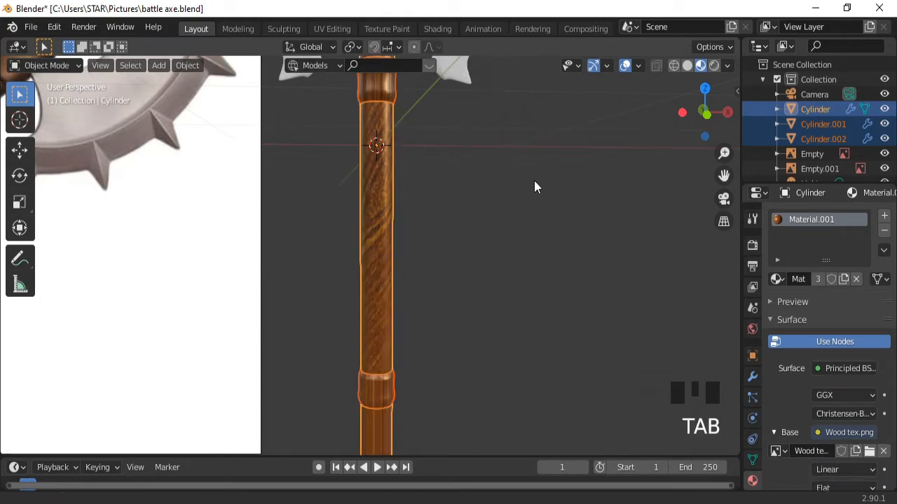
- Add a second material slot to the handle, and add a new material in a second slot on the upper ring
middle_click_drag(533, 178, 505, 245, "ctrl")
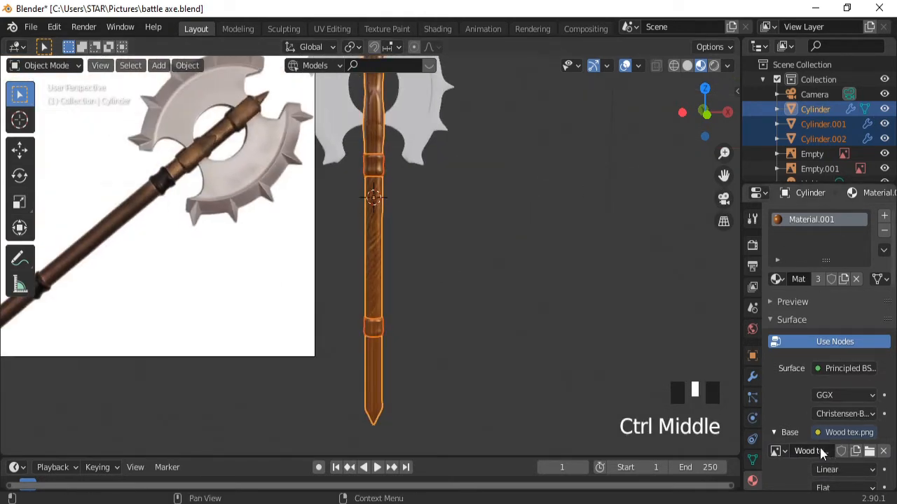
left_click(885, 218)
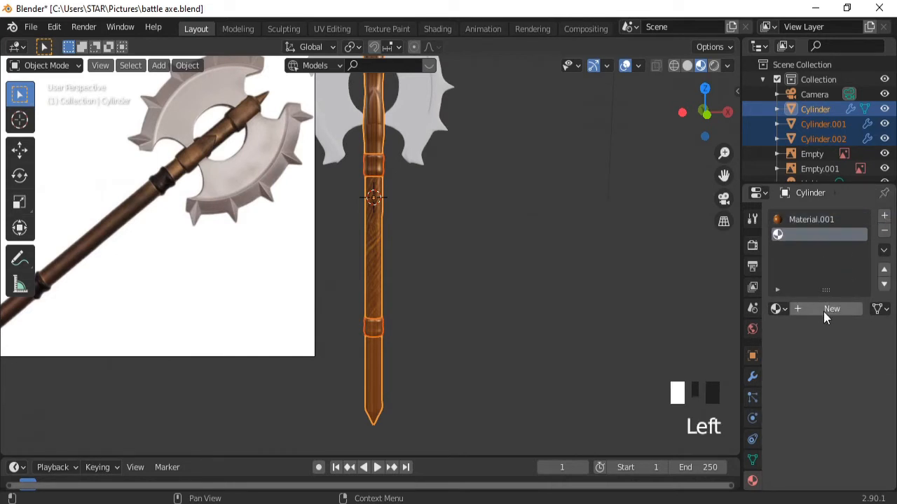
left_click(376, 167)
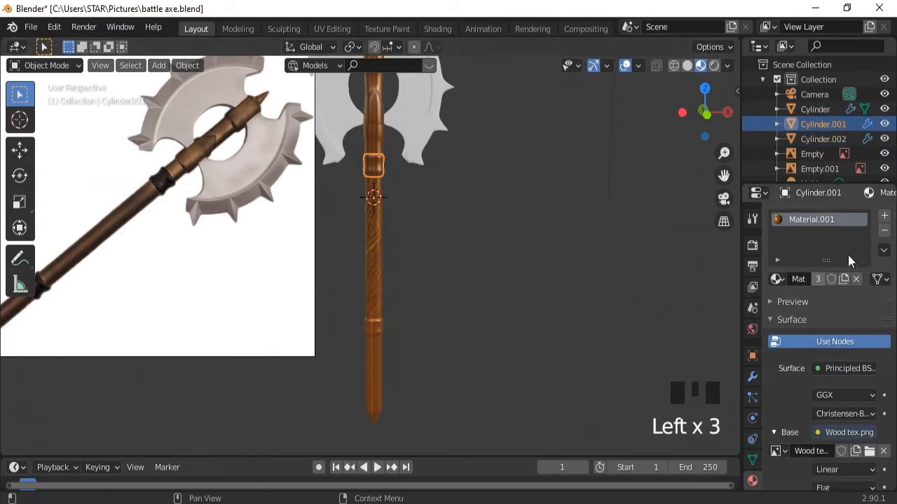
scroll(827, 350, "down", 8)
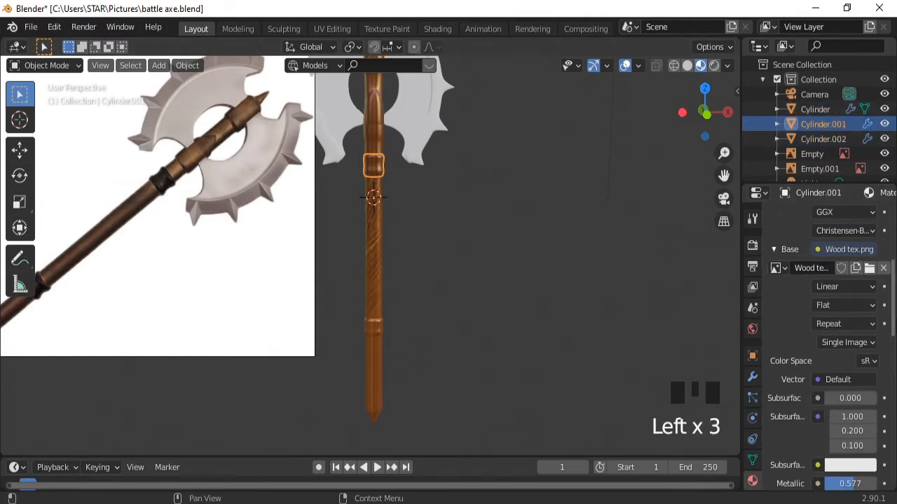
scroll(826, 350, "up", 7)
scroll(827, 315, "up", 2)
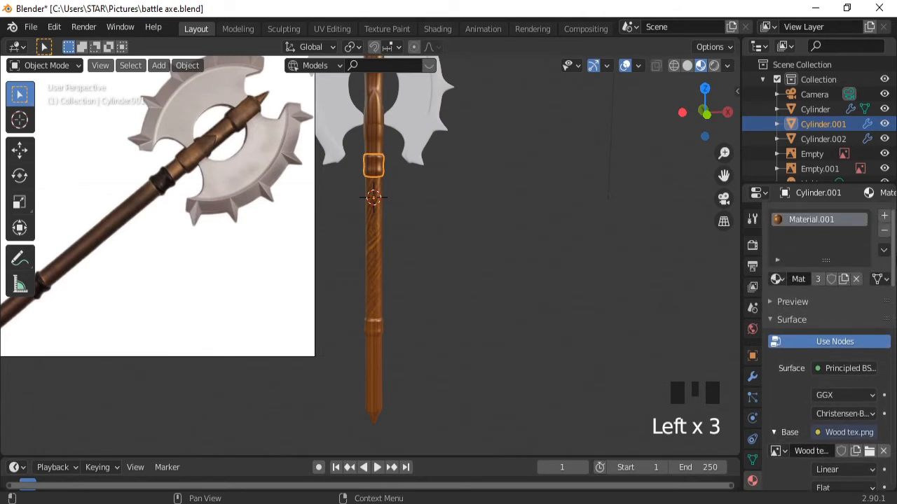
left_click(884, 218)
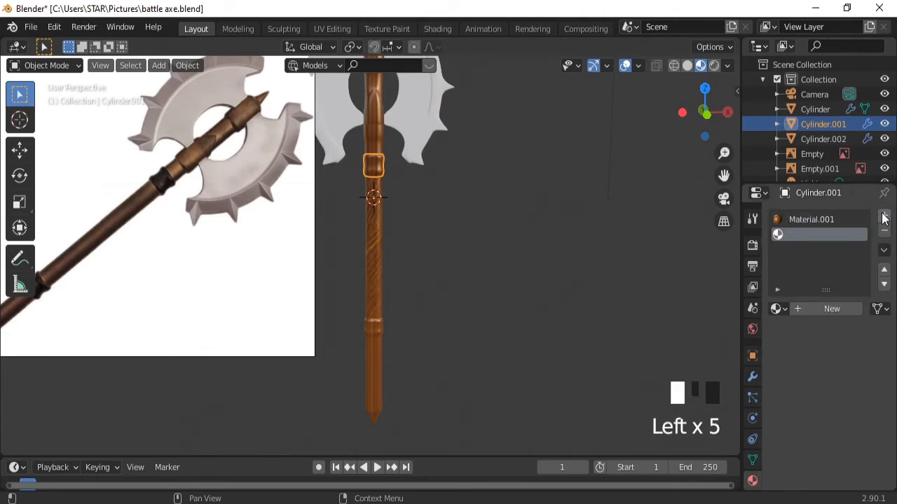
left_click(824, 310)
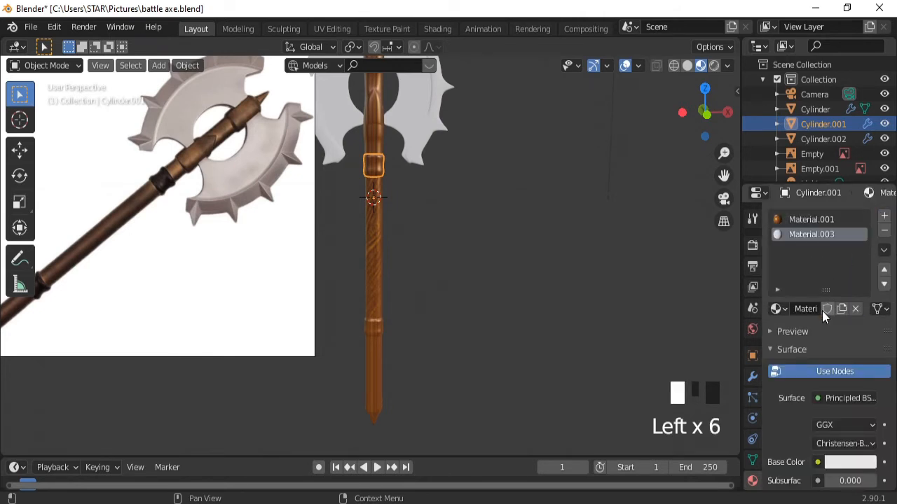
- Set the upper ring's new material base color to a dark reddish brown with hue 0.036 and saturation 0.834
left_click(849, 462)
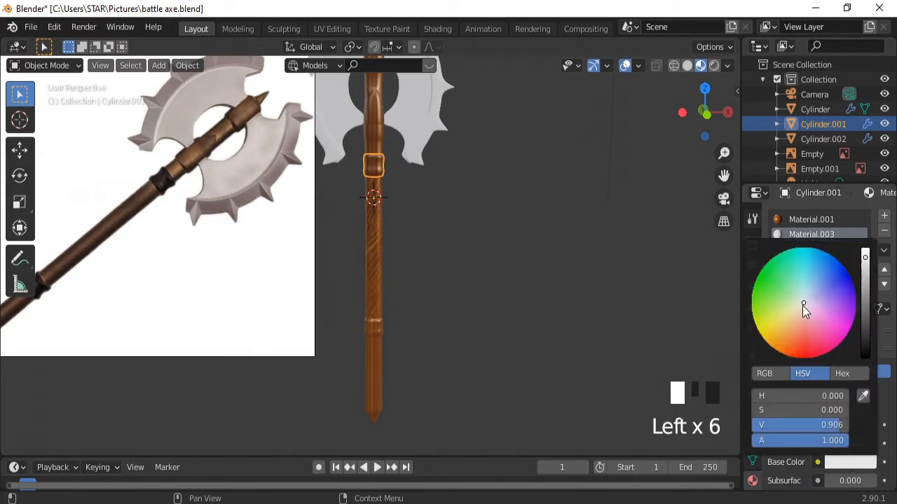
left_click_drag(802, 303, 794, 348)
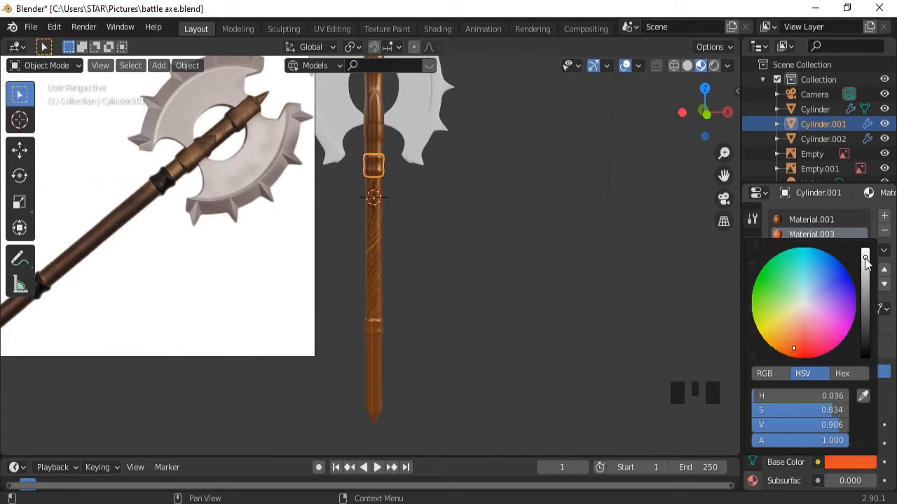
left_click_drag(865, 257, 863, 324)
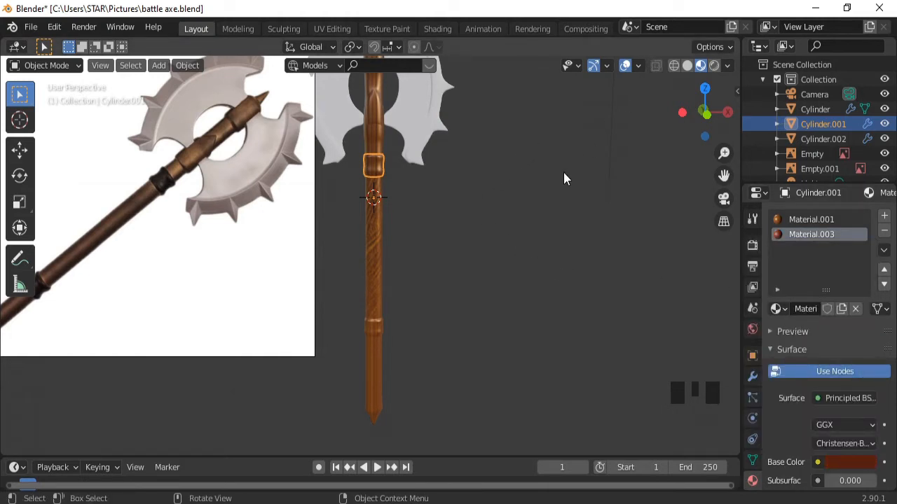
- Assign the dark reddish-brown material to all faces of the upper ring and check it with the viewport overlays hidden
key("Tab")
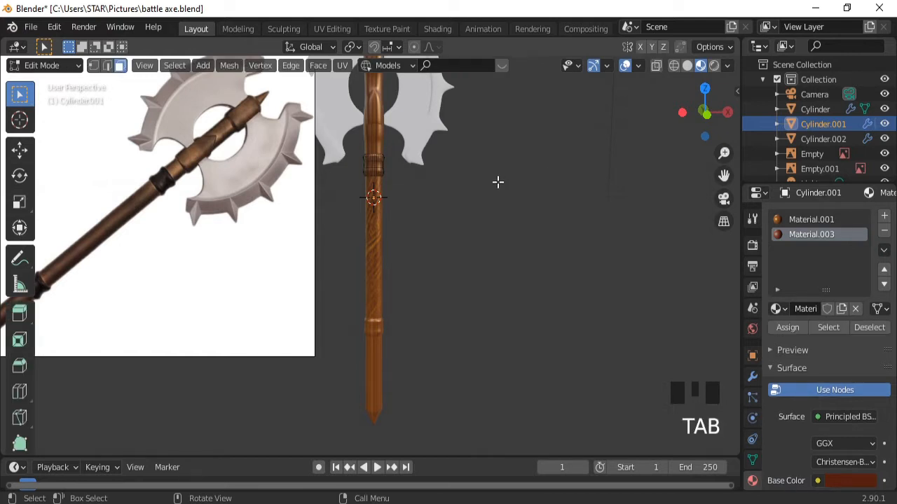
key("a")
left_click(786, 329)
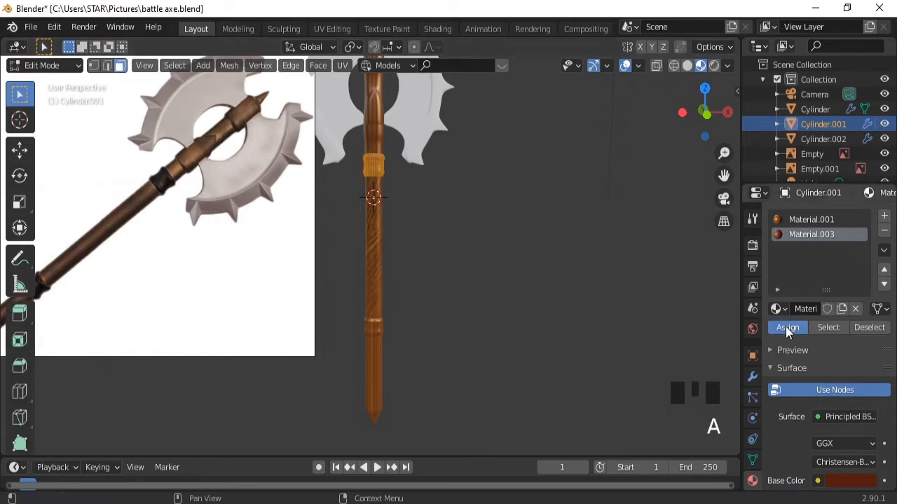
left_click(624, 65)
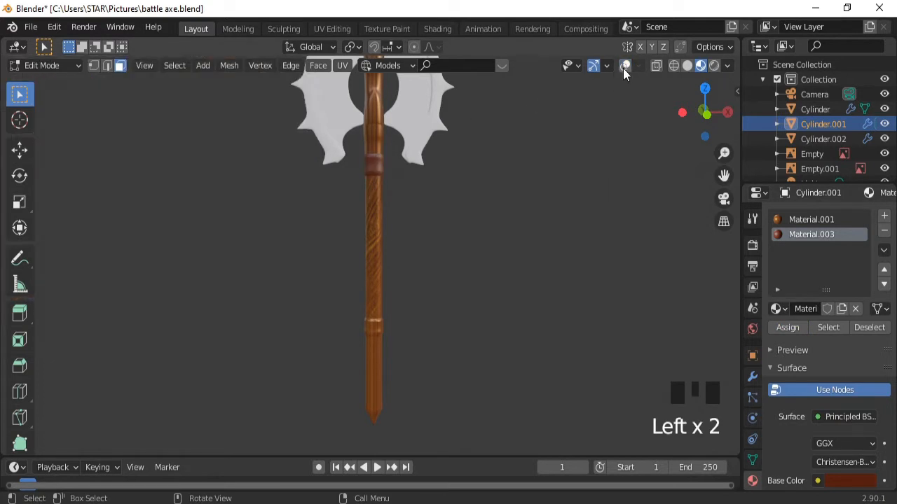
left_click(625, 67)
key("Tab")
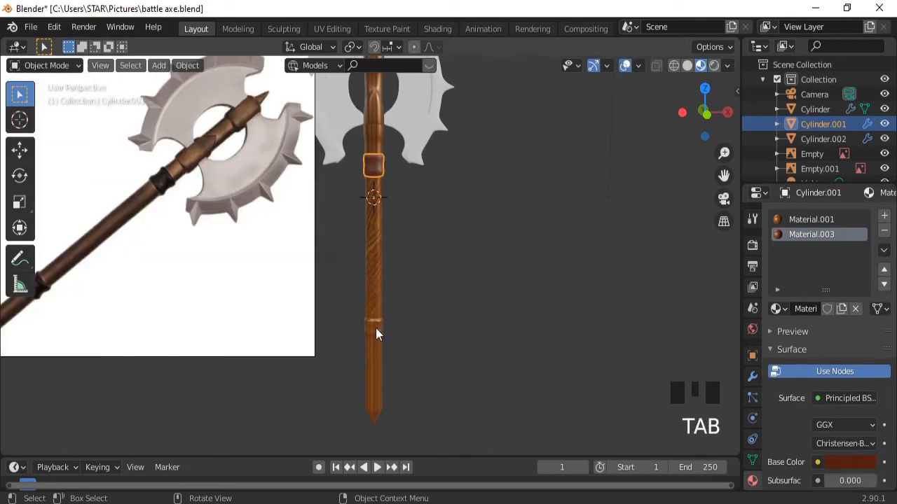
- Add a second material slot with a new material to the handle's lower ring
left_click(375, 328)
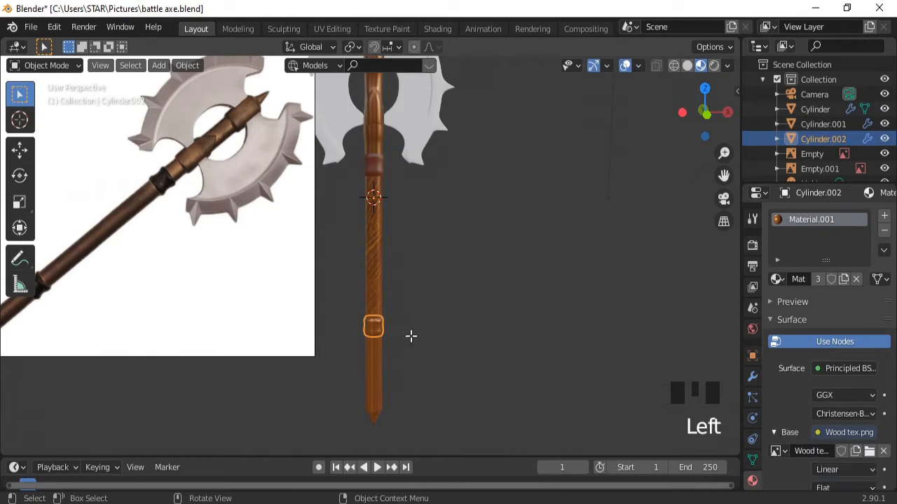
key("Tab")
key("a")
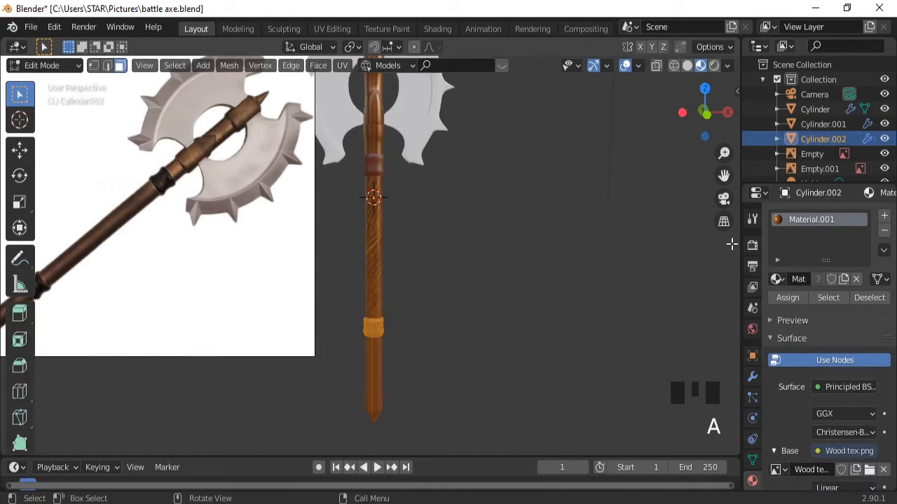
left_click(885, 218)
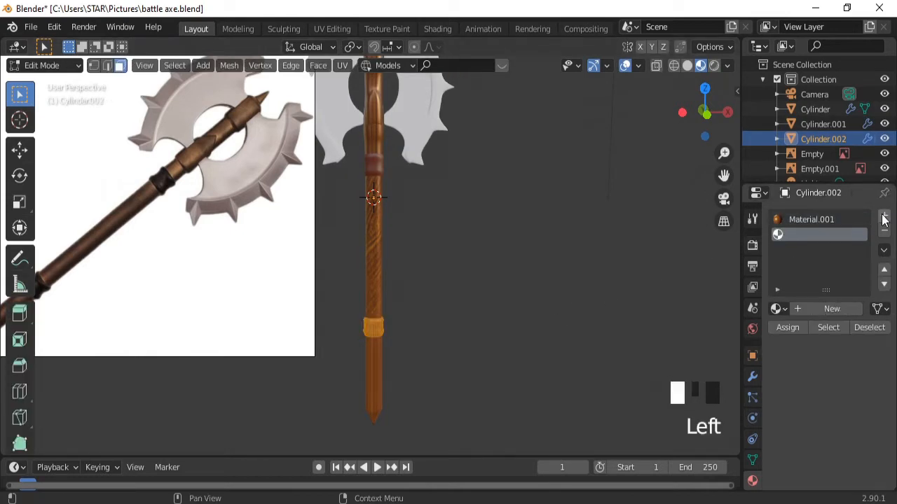
left_click(830, 309)
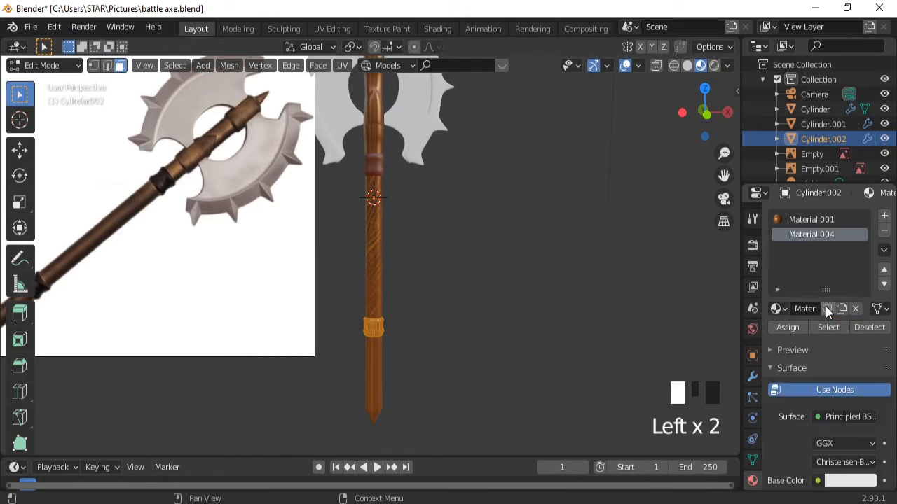
key("Tab")
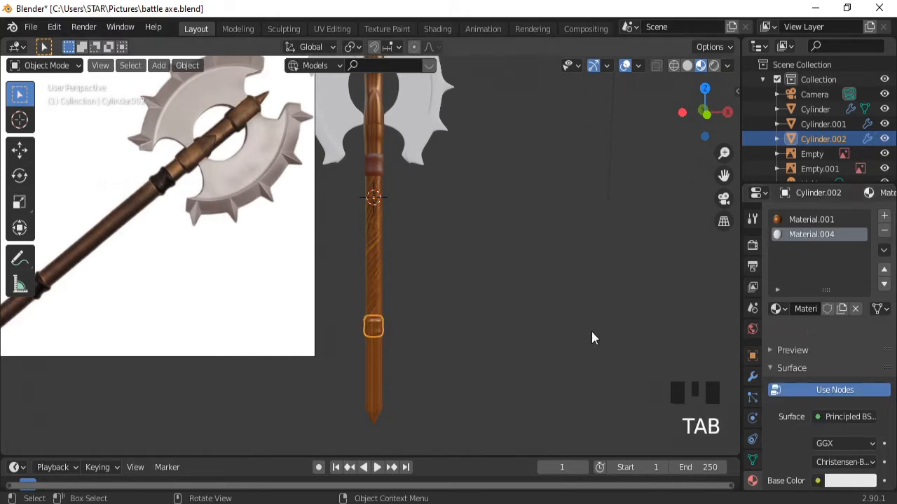
- Copy the upper ring's dark reddish-brown base color to the lower ring's new material
left_click(374, 167)
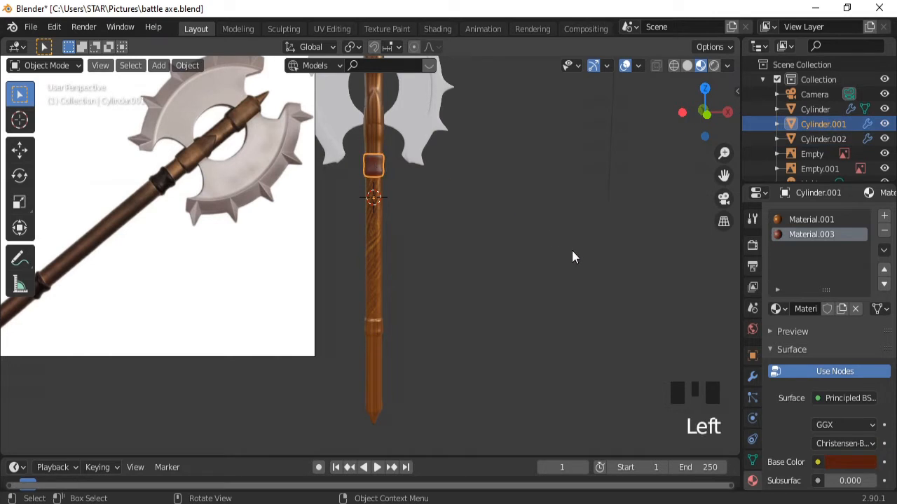
key("ctrl+c")
left_click(373, 325)
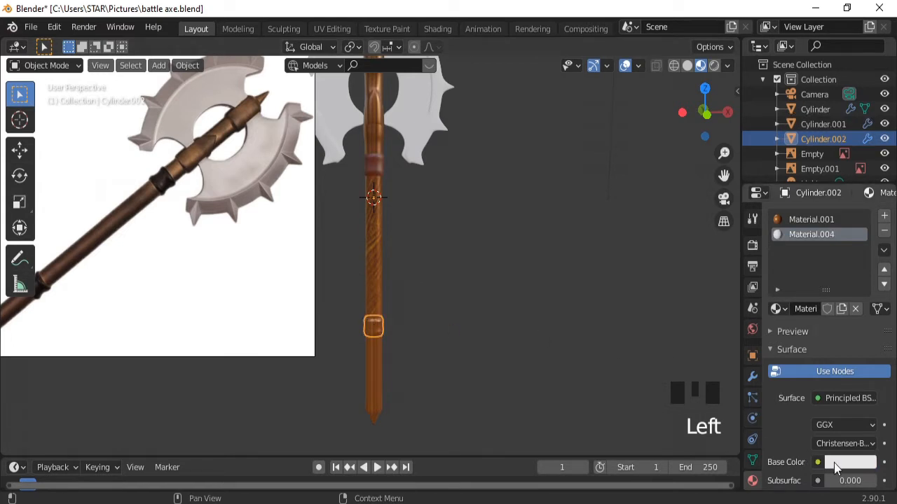
key("ctrl+v")
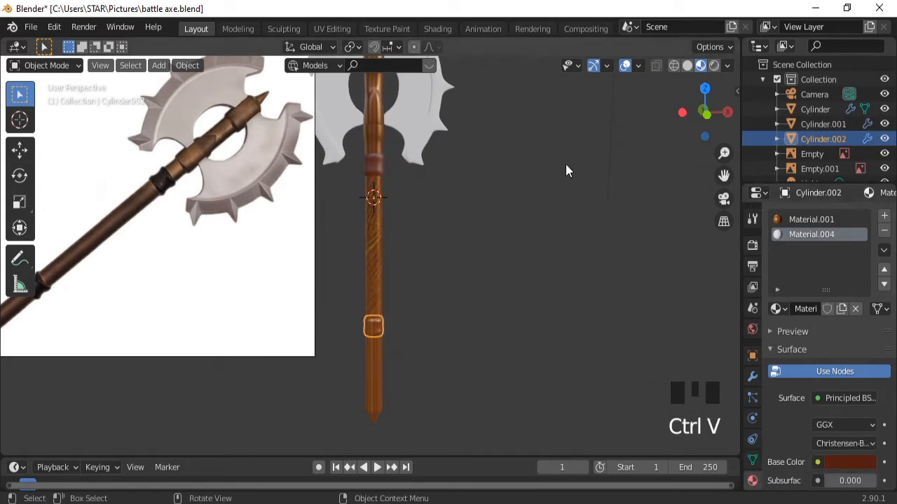
- Assign the dark reddish-brown material to all faces of the lower ring and check it with the viewport overlays hidden
key("Tab")
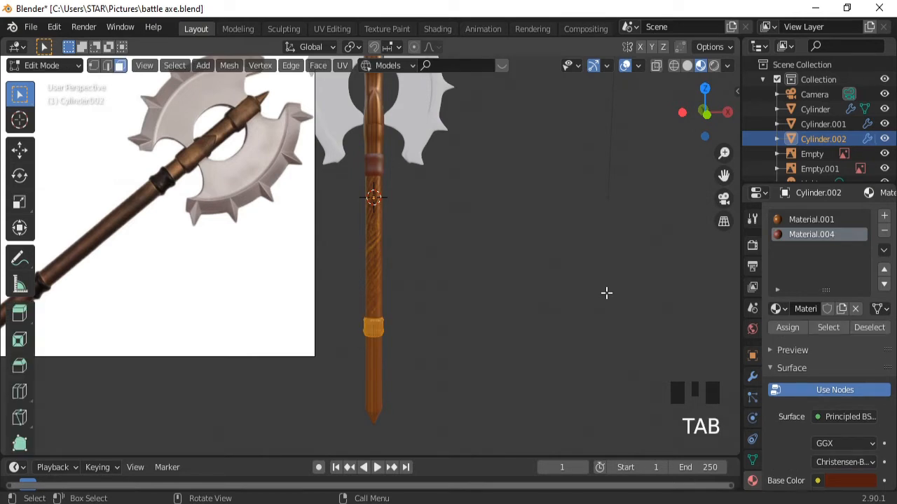
key("a")
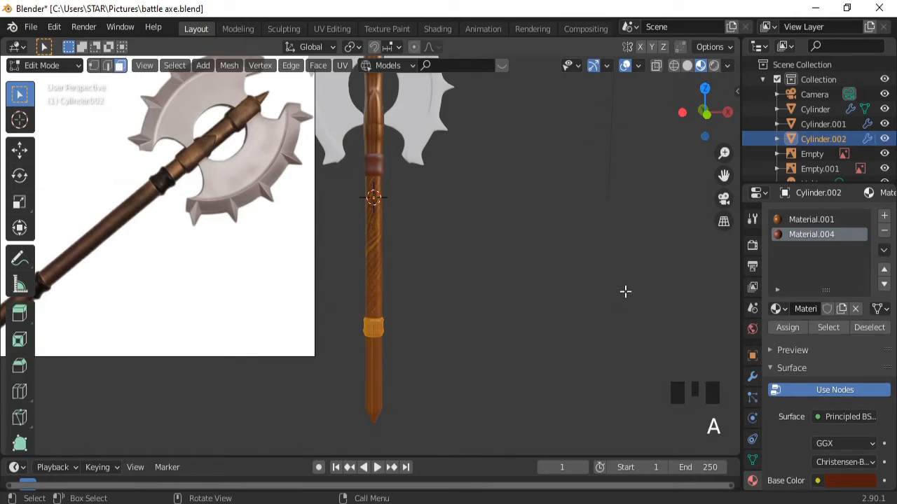
left_click(786, 327)
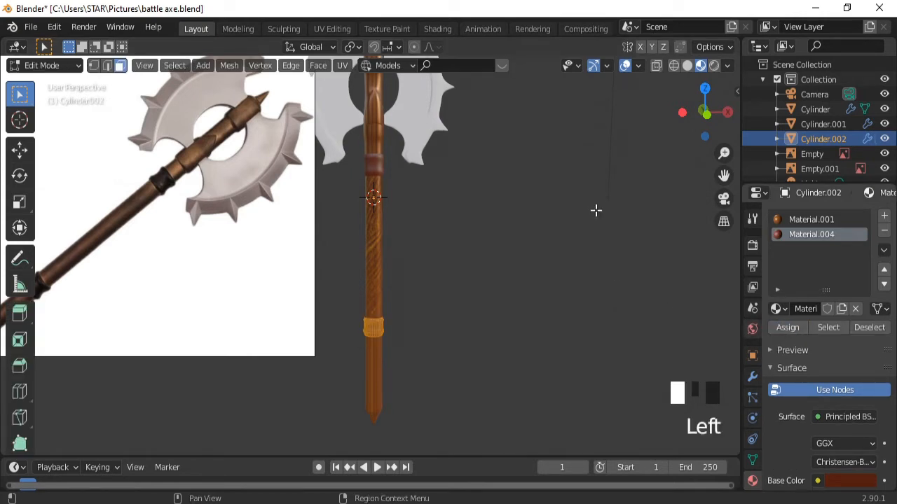
left_click(625, 65)
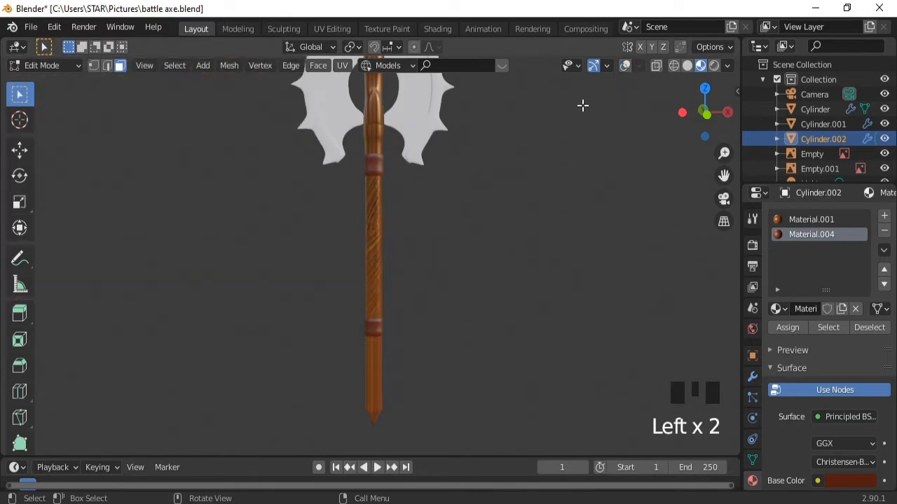
left_click(624, 65)
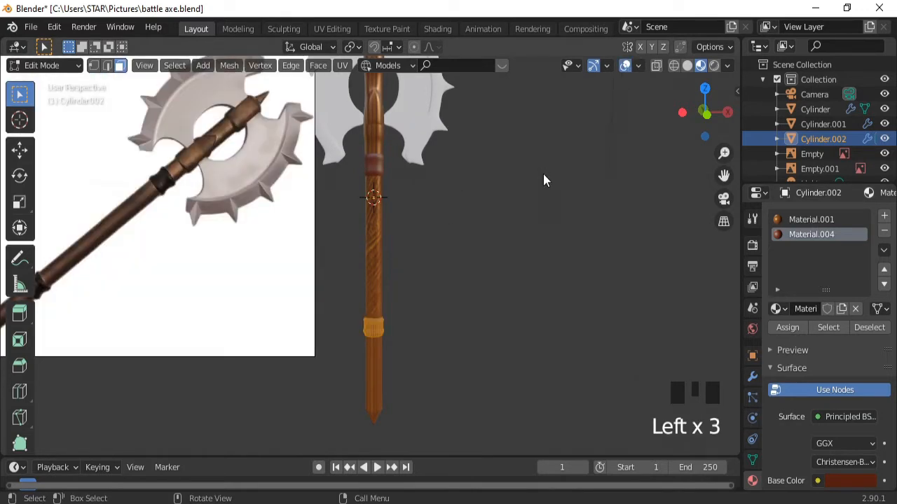
key("Tab")
- Move the reference image along the X axis away from the axe so it no longer overlaps the blades
key("ctrl+KP_8")
key("ctrl+KP_8")
key("ctrl+KP_8")
key("ctrl+KP_8")
key("ctrl+KP_8")
key("ctrl+KP_8")
key("ctrl+KP_8")
key("ctrl+KP_8")
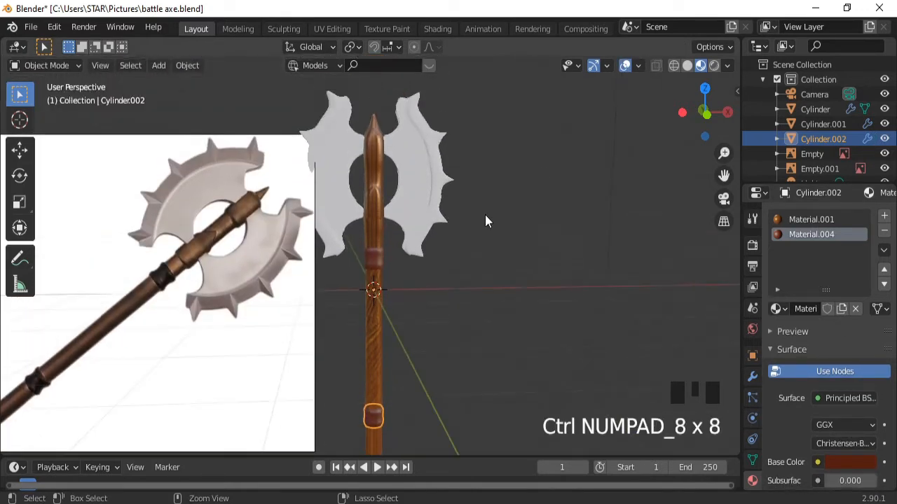
key("ctrl+KP_8")
key("ctrl+KP_8")
left_click(437, 207)
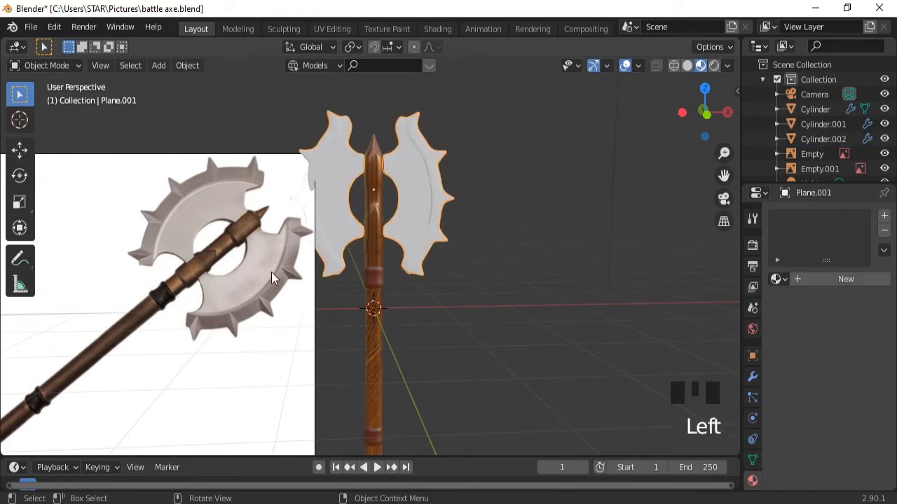
left_click(253, 285)
key("g")
key("x")
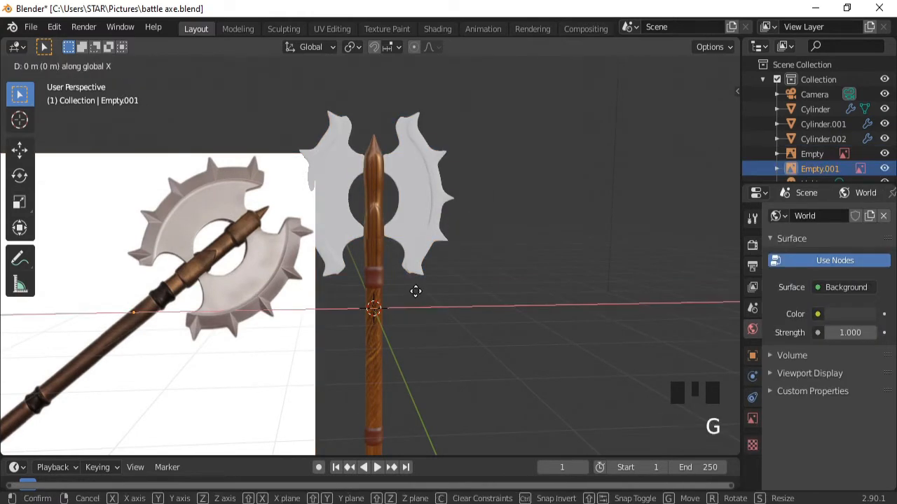
left_click(379, 292)
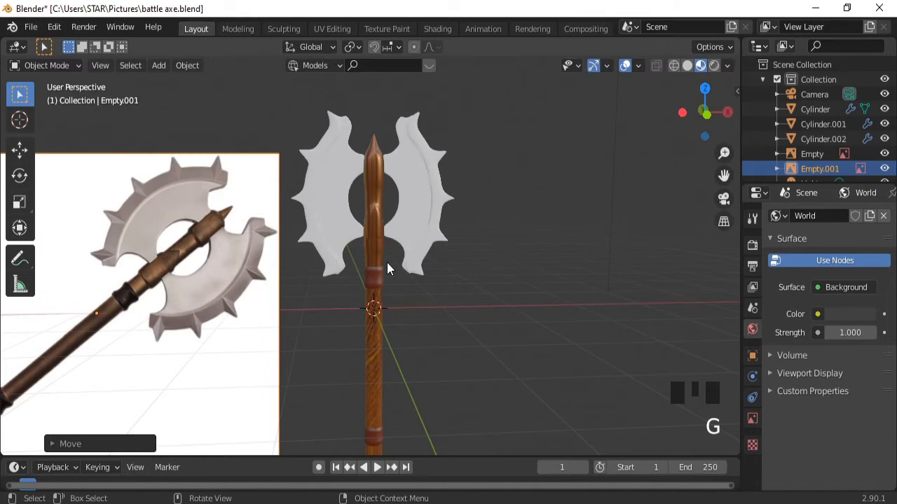
- Select the axe blades and create a new material for them in the Shading workspace
left_click(412, 201)
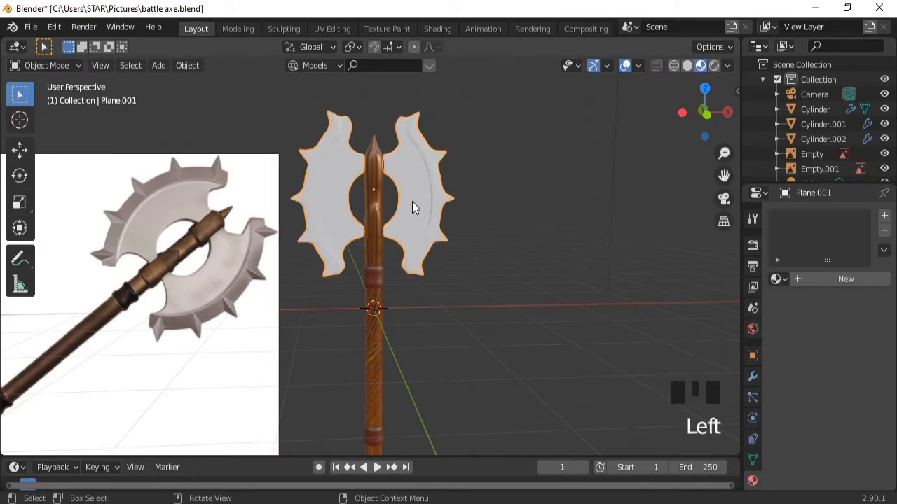
left_click(430, 29)
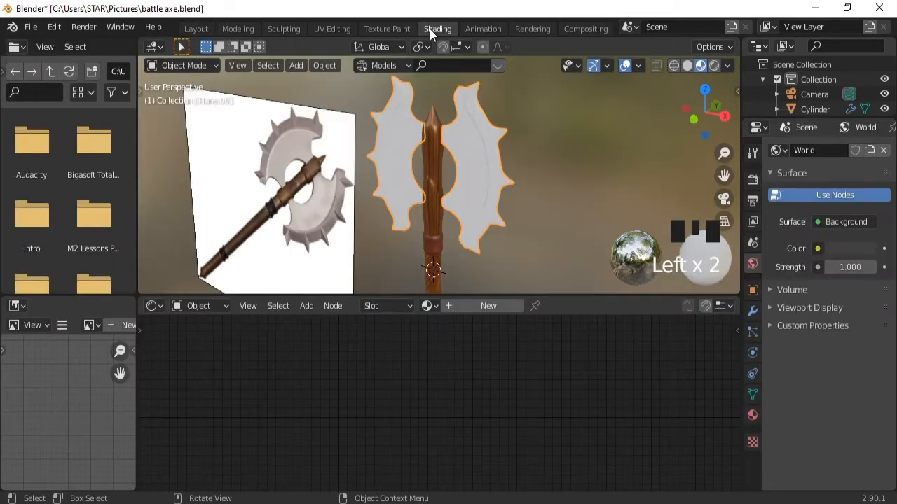
left_click(487, 306)
middle_click_drag(492, 380, 594, 453)
- Add a MixRGB node to the blade material and connect its Color output to the Principled BSDF's Base Color
key("shift+a")
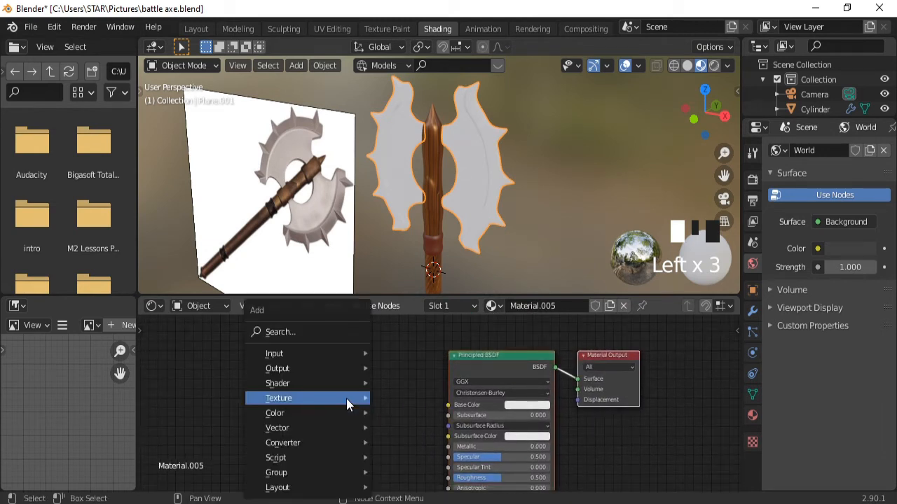
left_click(296, 327)
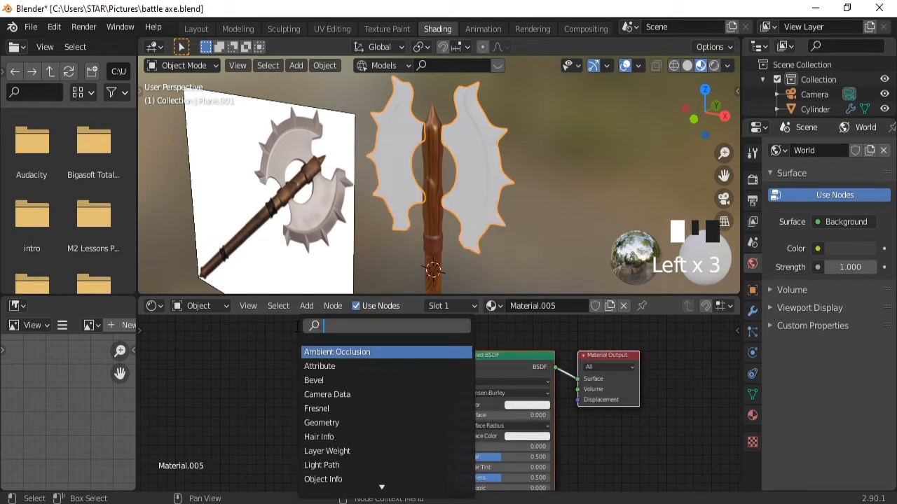
type("mix")
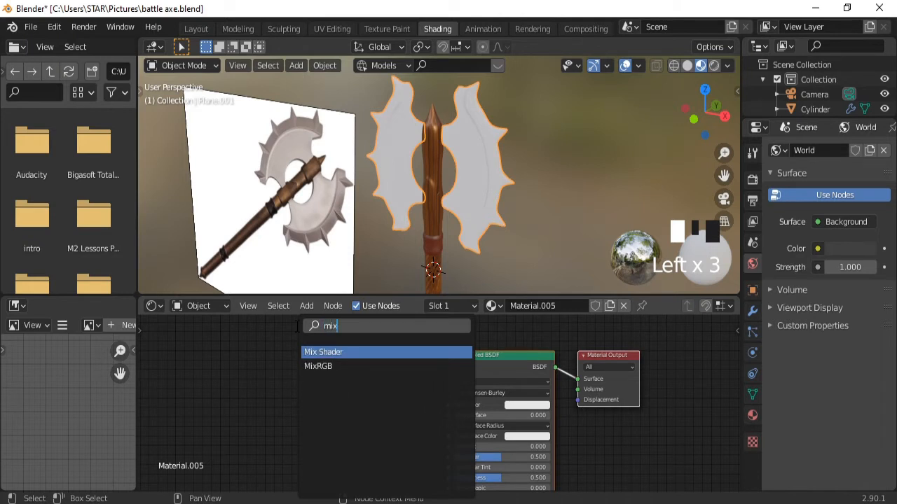
left_click(318, 366)
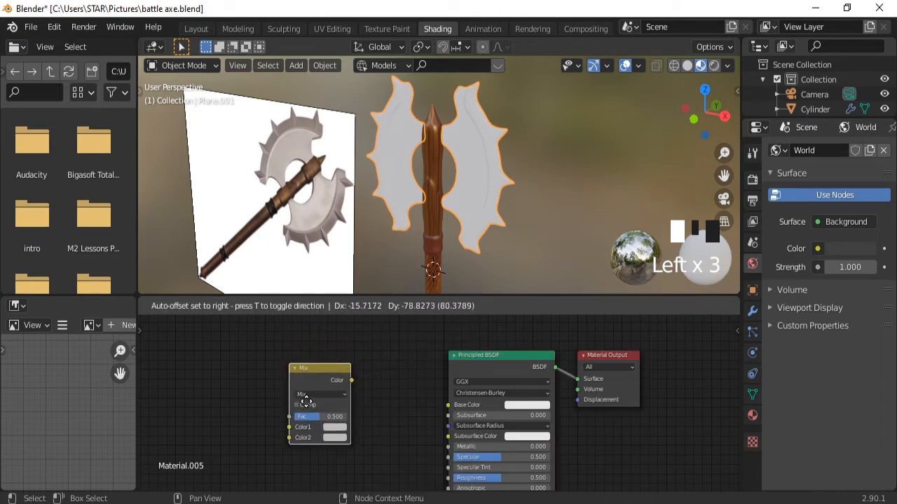
left_click(302, 411)
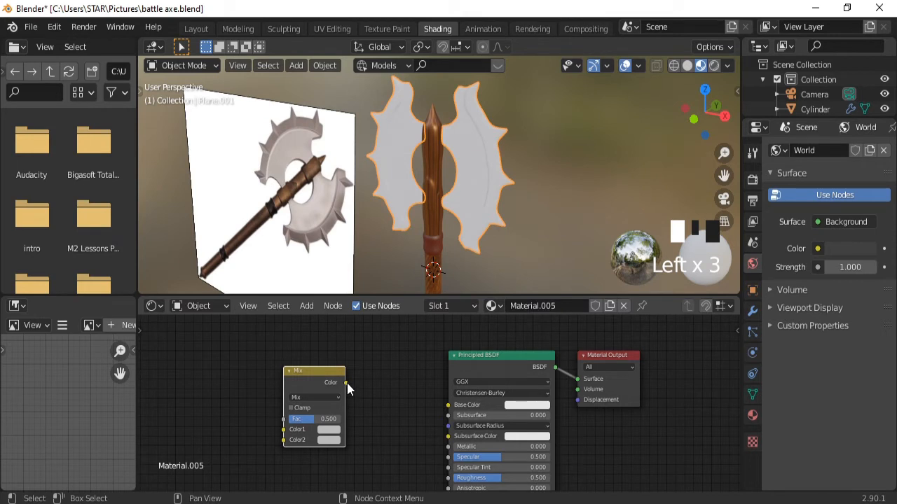
left_click_drag(347, 383, 448, 406)
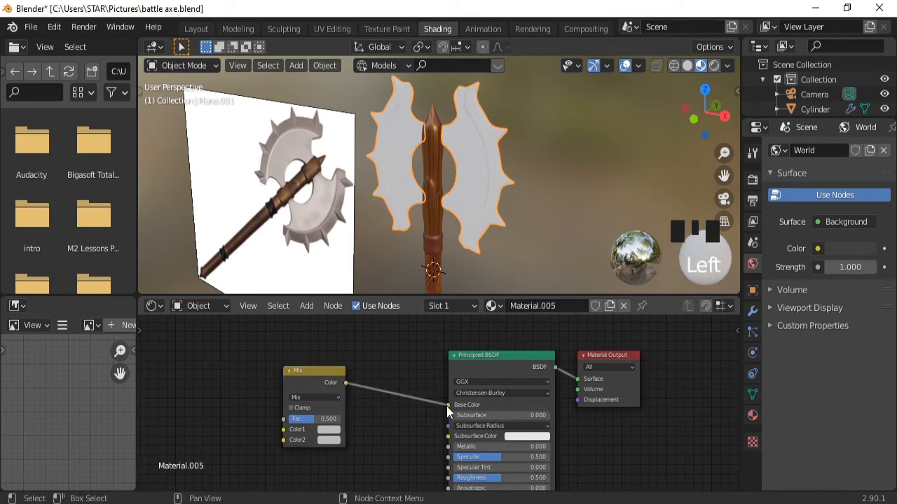
- Set the Mix node's Color1 to a warm grey and the Principled BSDF's Metallic to 0.936
left_click(329, 429)
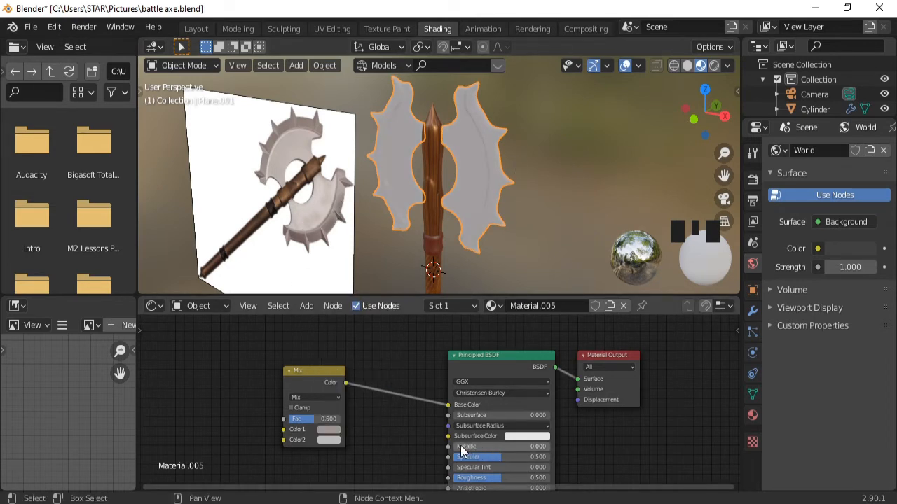
mouse_move(460, 445)
left_mouse_down()
mouse_move(531, 446)
mouse_move(459, 446)
left_mouse_up()
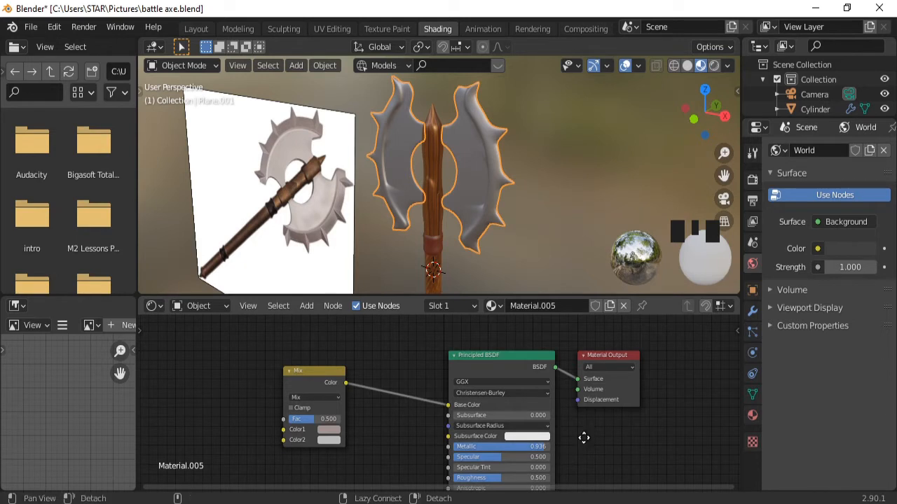
- Add a Bump node below the Mix node and connect its Normal output to the Principled BSDF's Normal input
left_click_drag(582, 436, 679, 378, "alt")
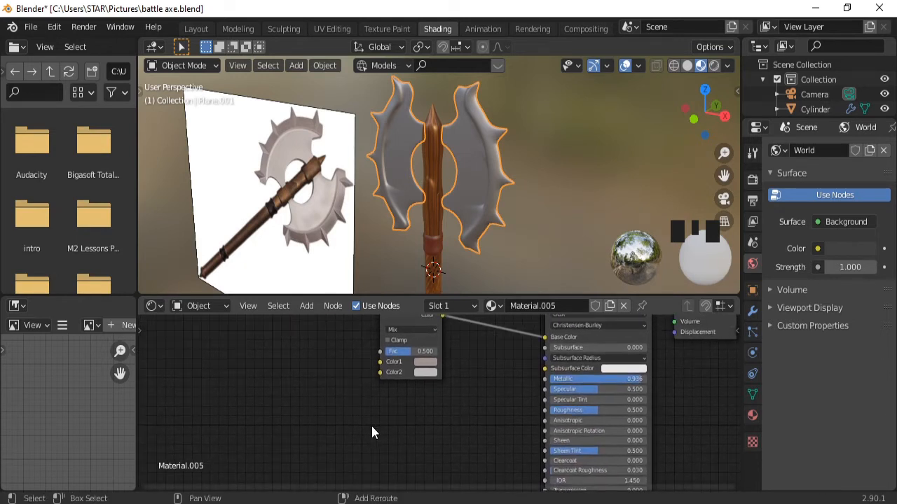
key("shift+a")
left_click(328, 329)
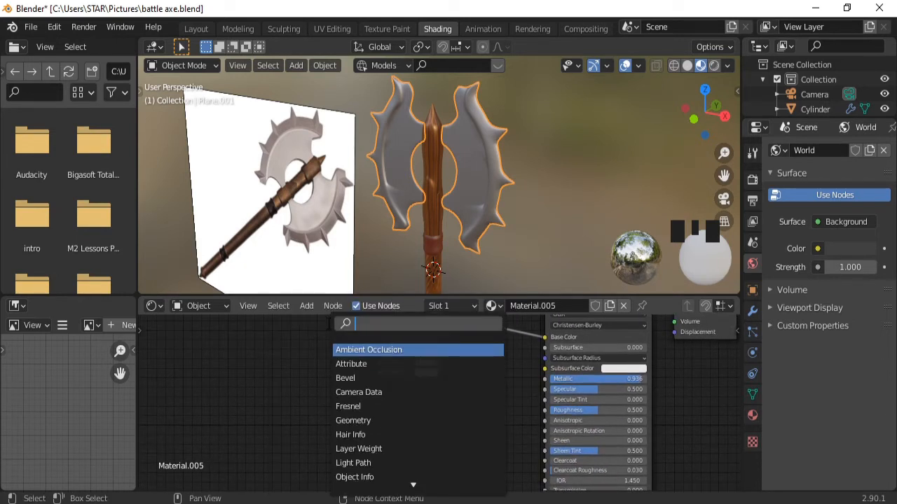
type("bump")
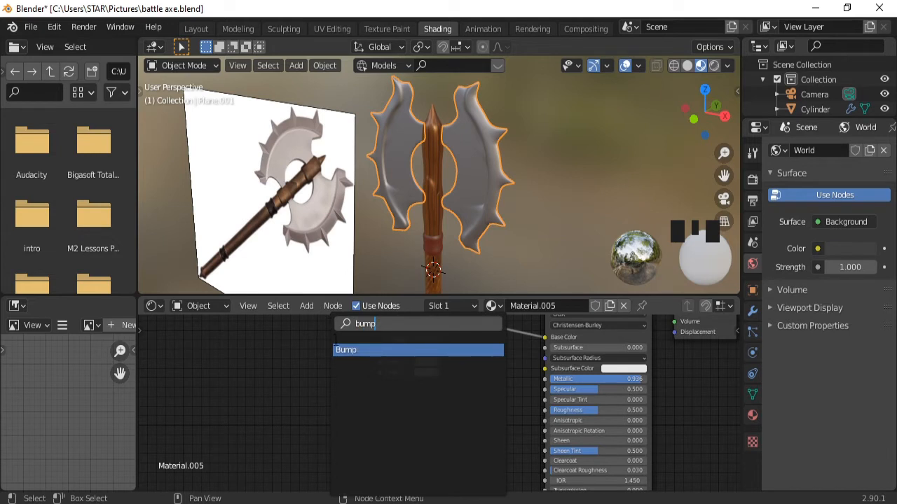
left_click(348, 349)
left_click(398, 440)
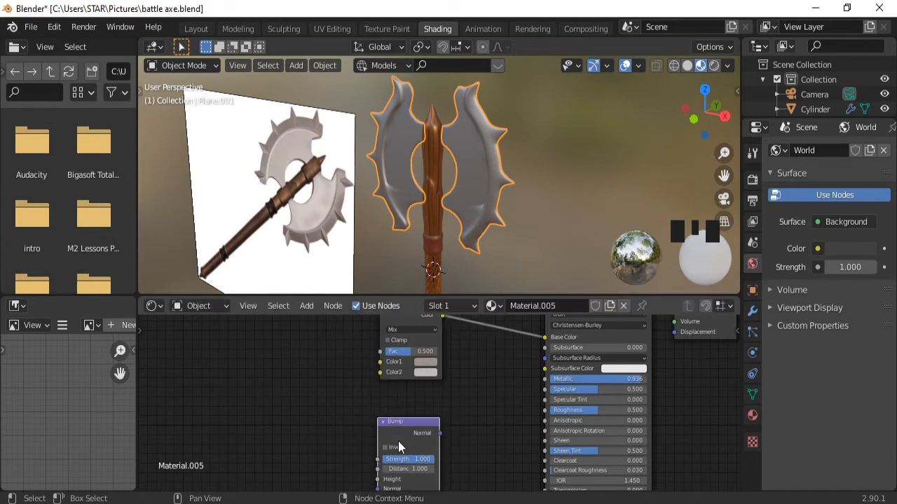
middle_click_drag(484, 430, 460, 360)
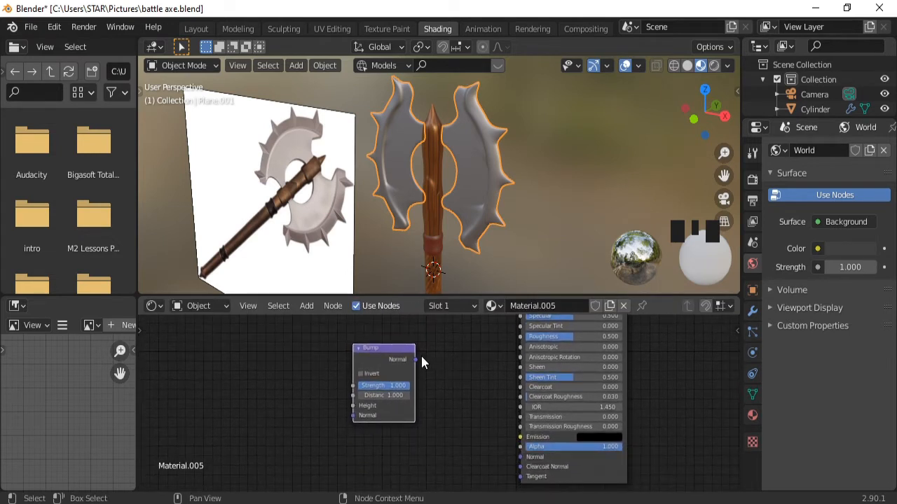
left_click_drag(416, 360, 520, 457)
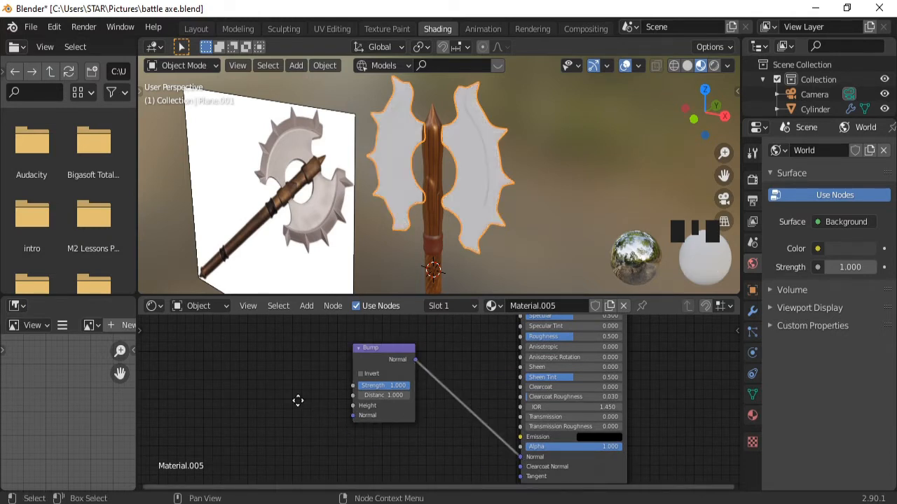
mouse_move(296, 400)
middle_mouse_down()
mouse_move(284, 394)
mouse_move(465, 418)
middle_mouse_up()
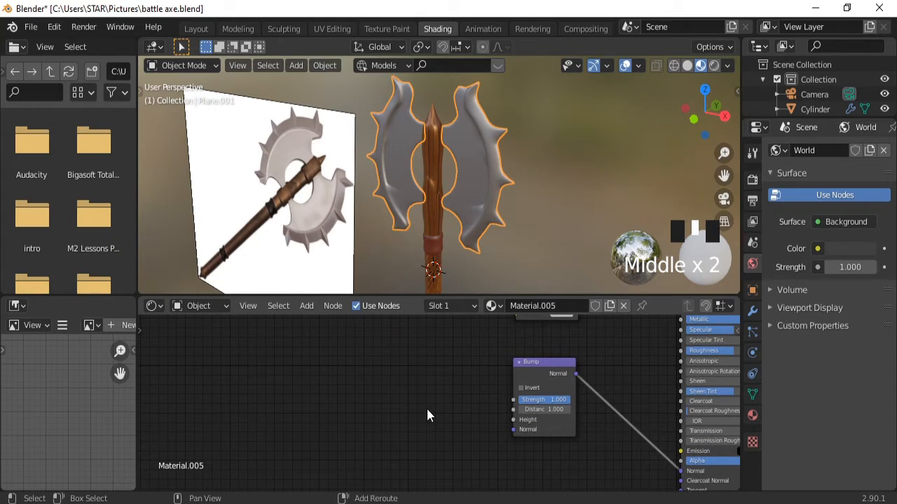
middle_click_drag(484, 355, 440, 426)
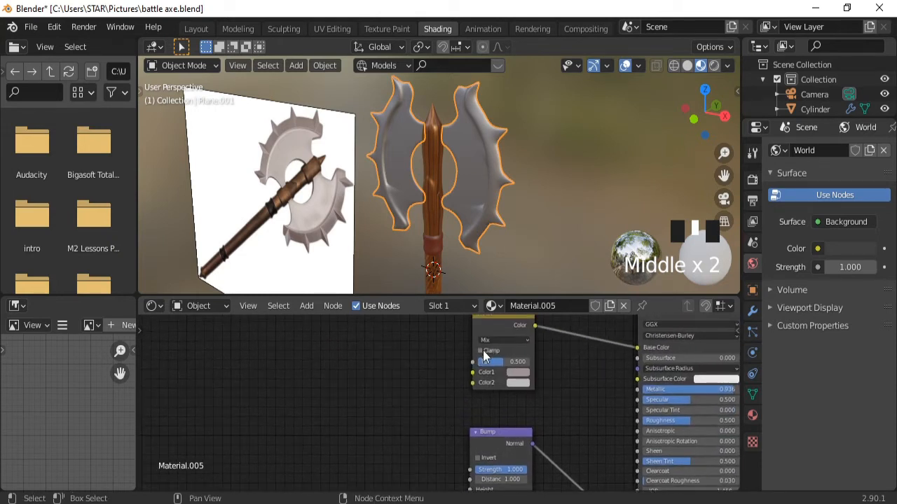
- Duplicate the Mix node, place the copy beside the Bump node and connect its Color output to the Bump node's Height input
middle_click_drag(499, 332, 485, 360)
left_click(484, 341)
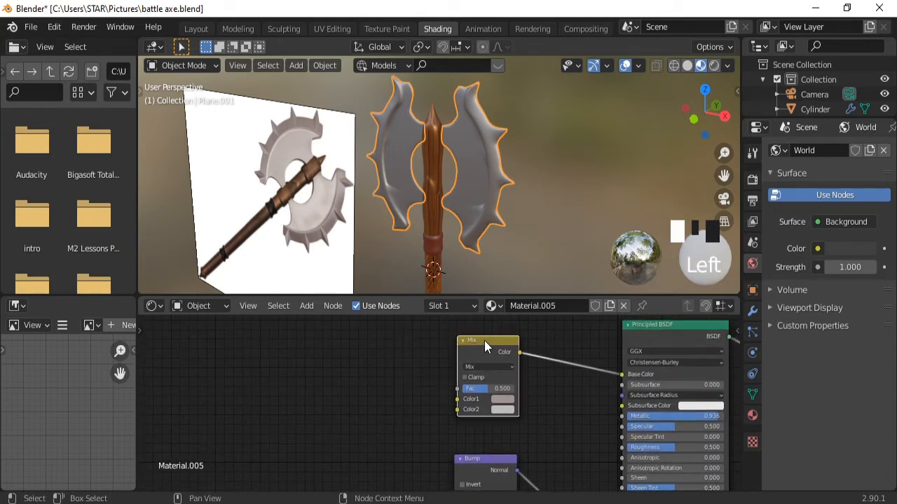
key("shift+d")
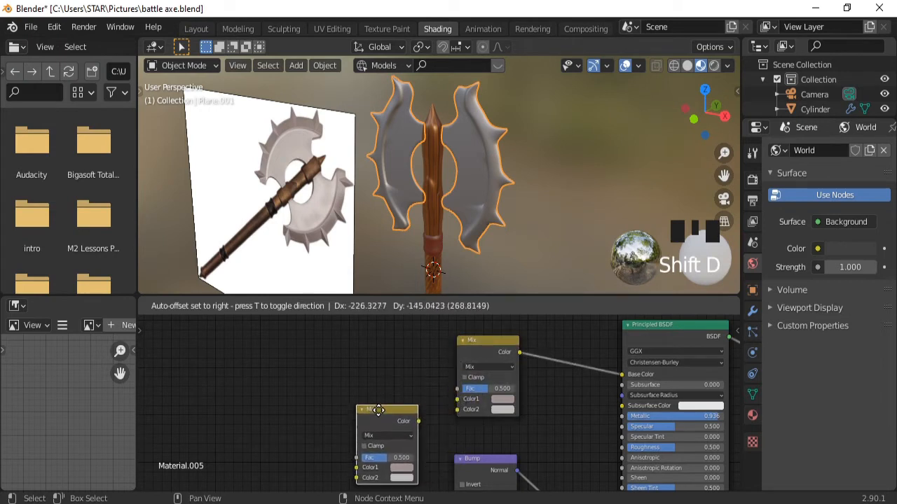
left_click(337, 466)
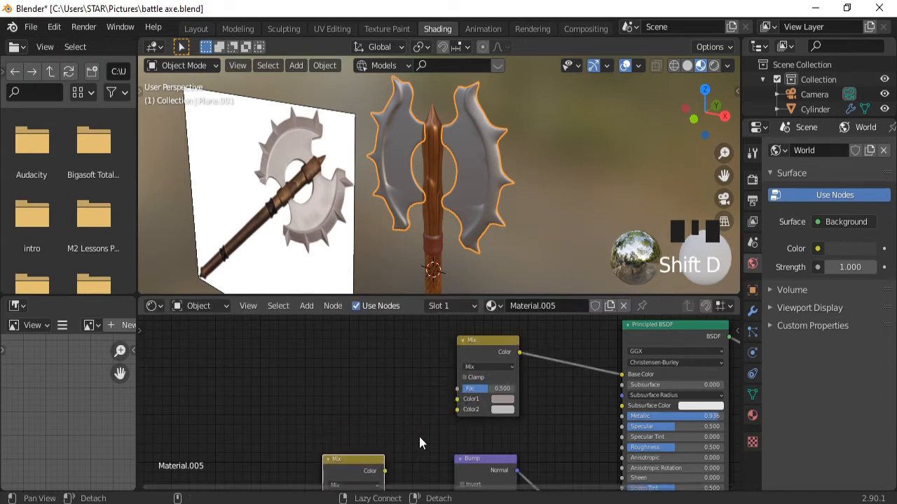
middle_click_drag(418, 435, 410, 376)
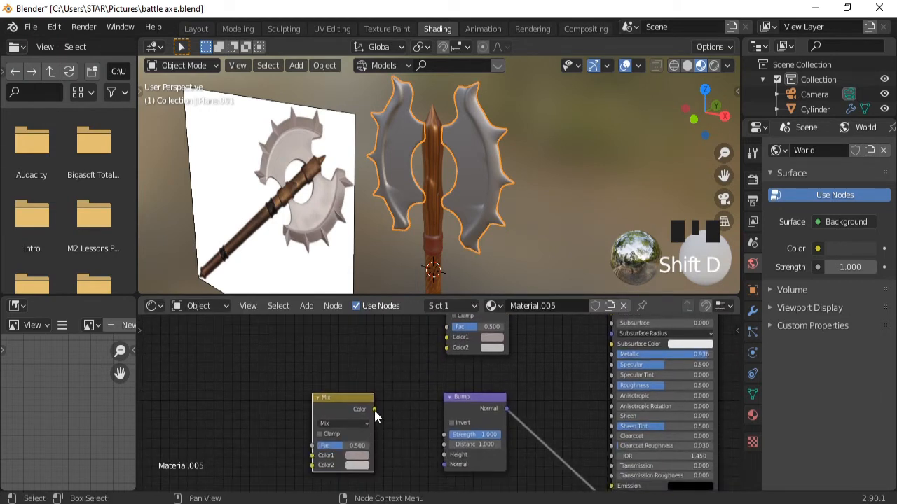
left_click_drag(375, 412, 443, 455)
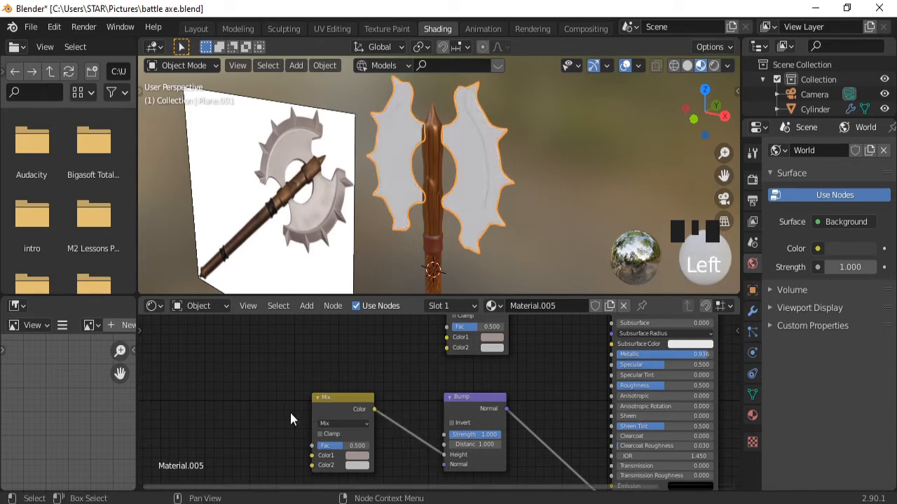
- Add a Voronoi Texture node before the duplicated Mix node and connect its Color output to that node's Color1 input
mouse_move(350, 416)
middle_mouse_down()
mouse_move(273, 407)
mouse_move(362, 416)
middle_mouse_up()
key("shift+a")
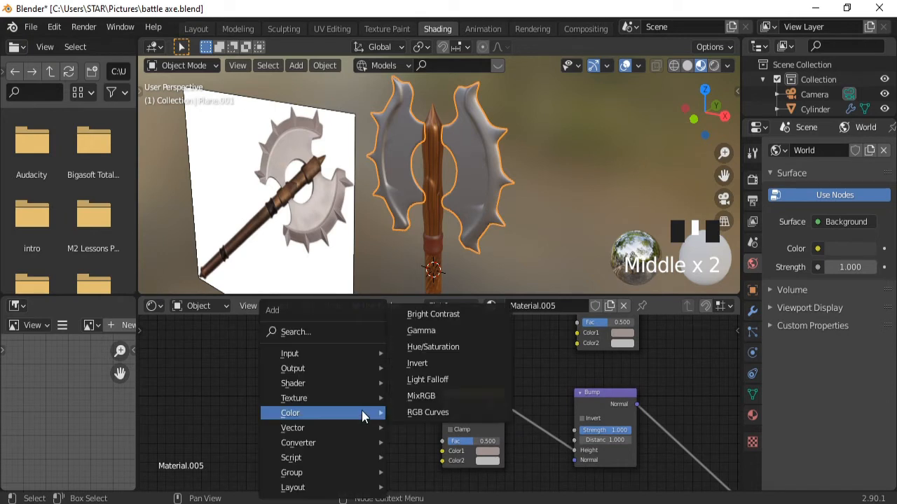
left_click(315, 331)
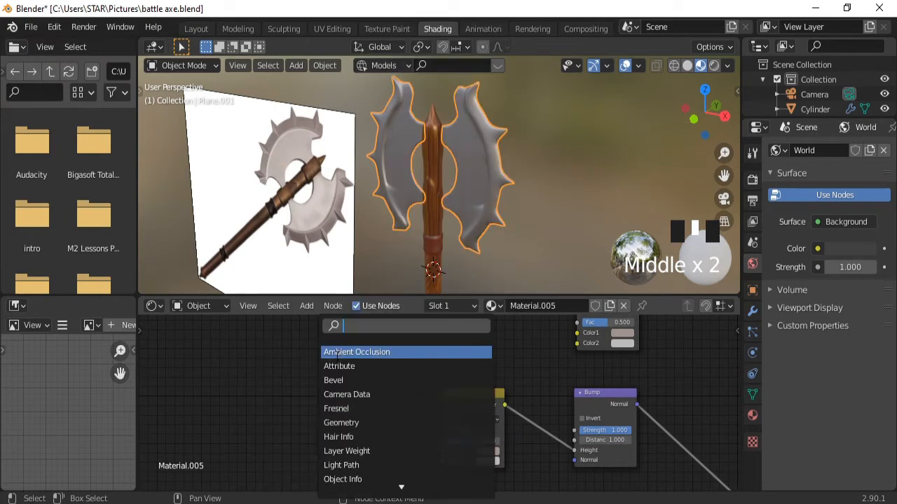
type("vo")
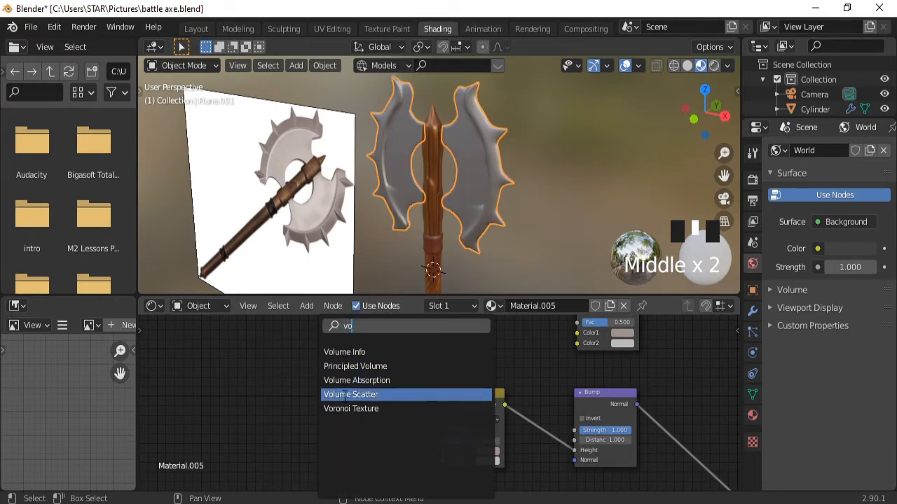
left_click(340, 409)
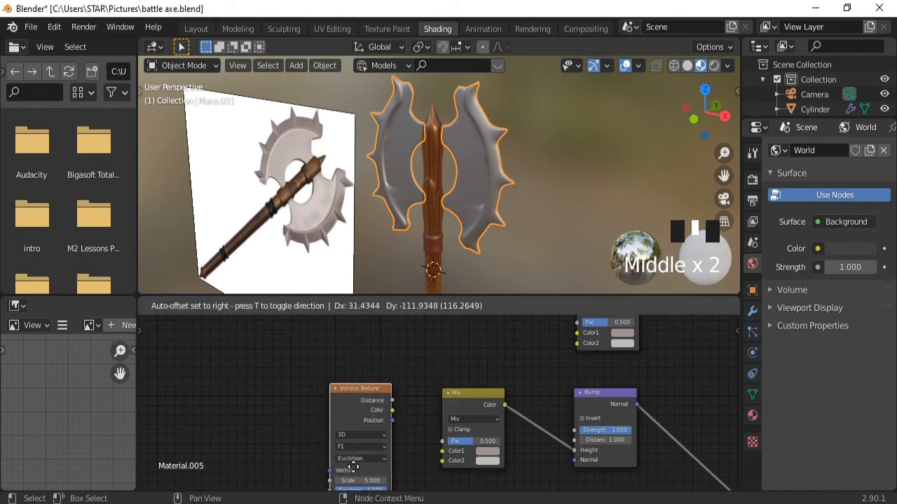
left_click(354, 477)
middle_click_drag(388, 472, 391, 352, "ctrl")
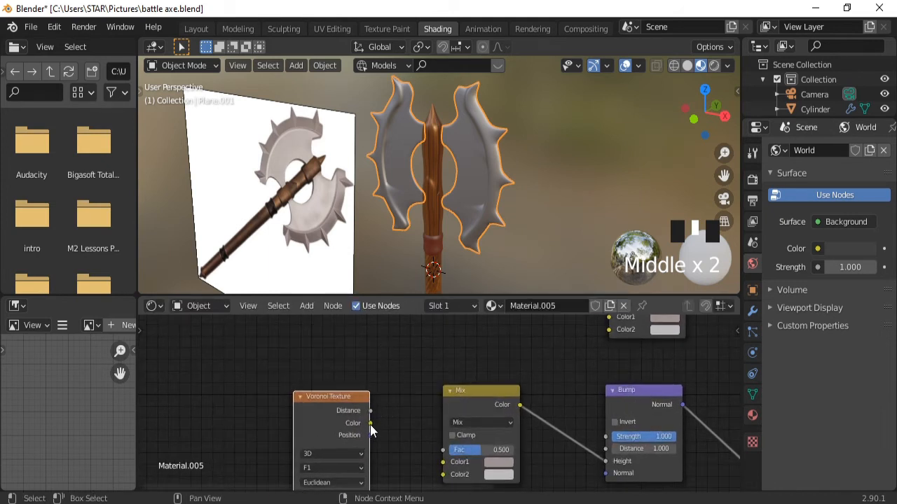
left_click_drag(370, 423, 443, 462)
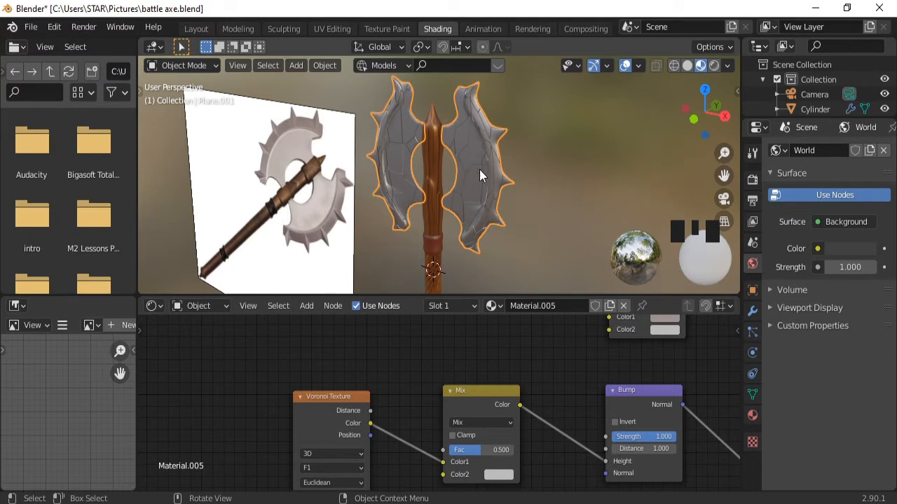
- Set the Voronoi Texture's Scale to 18.600 and the Bump node's Strength to 0.192
middle_click_drag(396, 388, 435, 312)
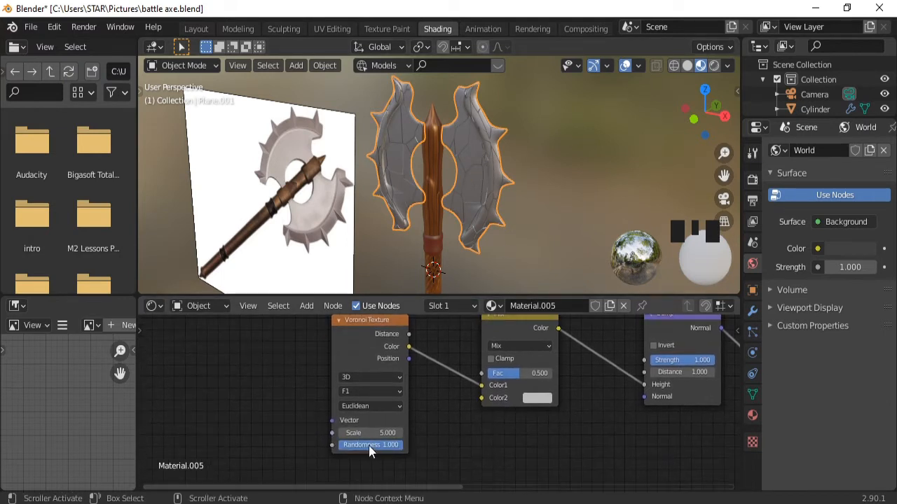
left_click_drag(355, 433, 414, 432)
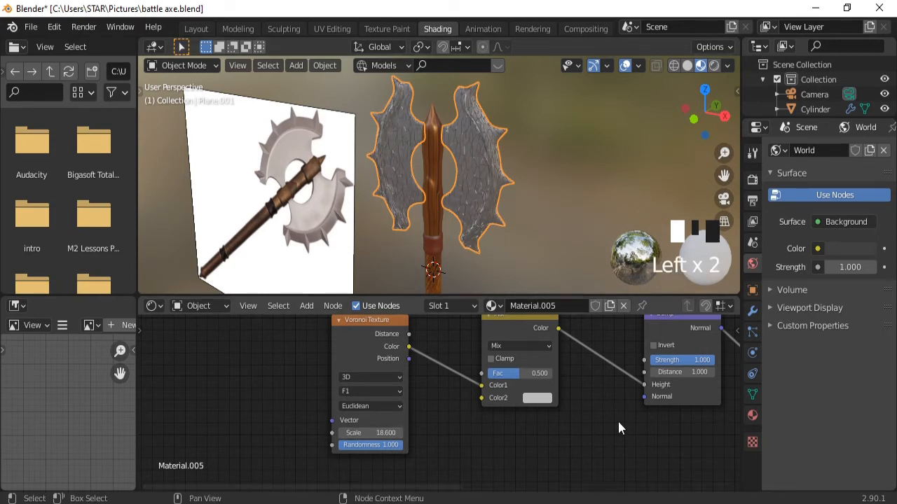
left_click_drag(619, 422, 534, 454, "alt")
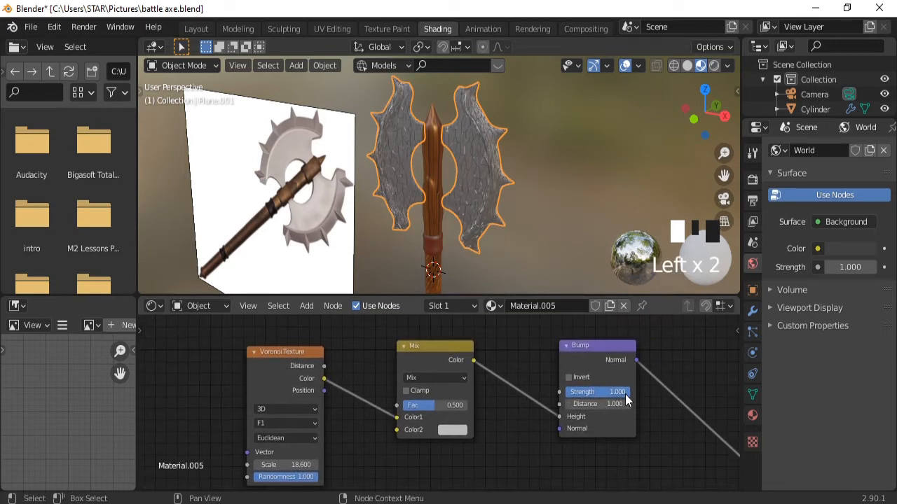
left_click_drag(627, 392, 605, 392)
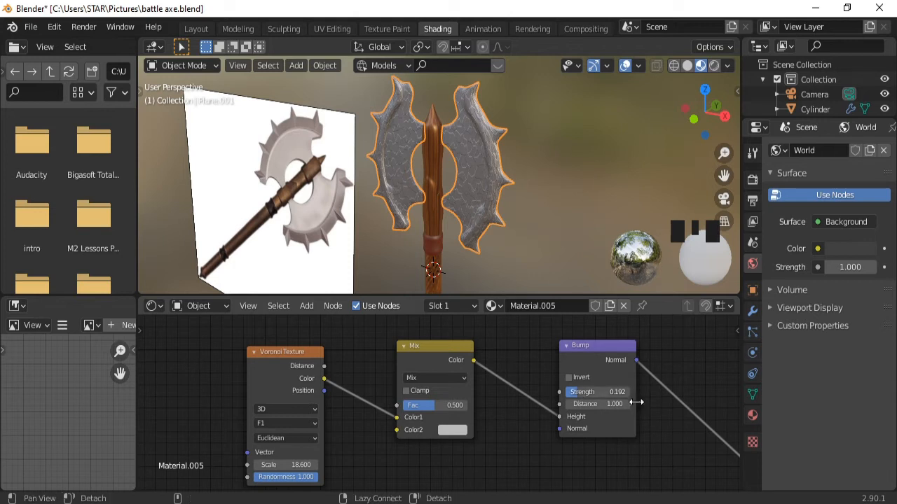
- Add Texture Coordinate and Mapping nodes to the Voronoi Texture and connect the Object output to the Mapping node's Vector input
middle_click_drag(656, 410, 701, 431)
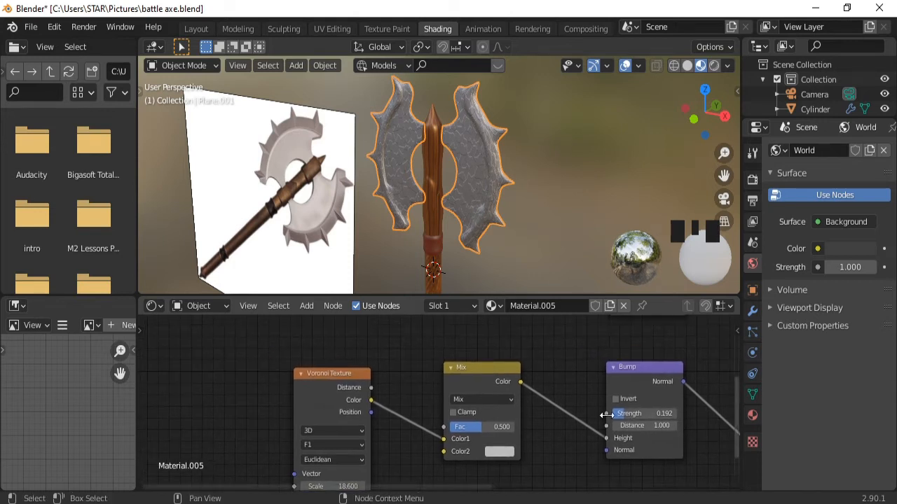
left_click(325, 374)
key("ctrl+t")
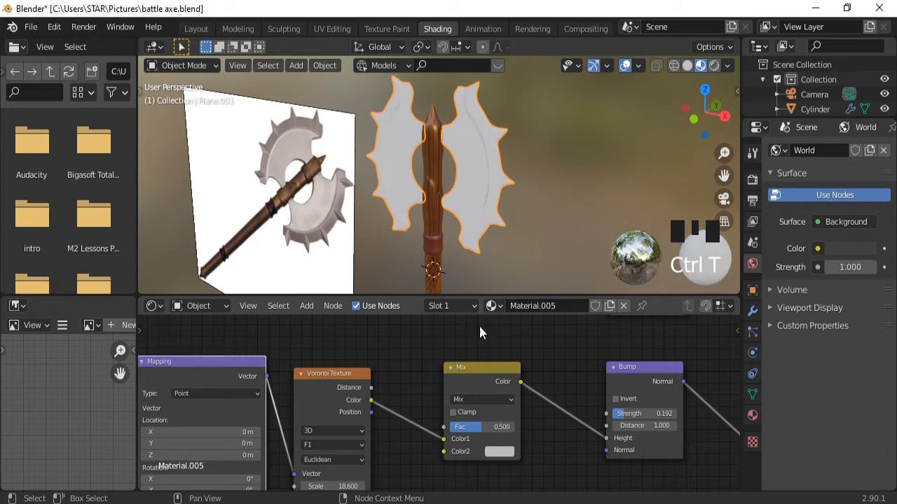
middle_click_drag(144, 429, 398, 425)
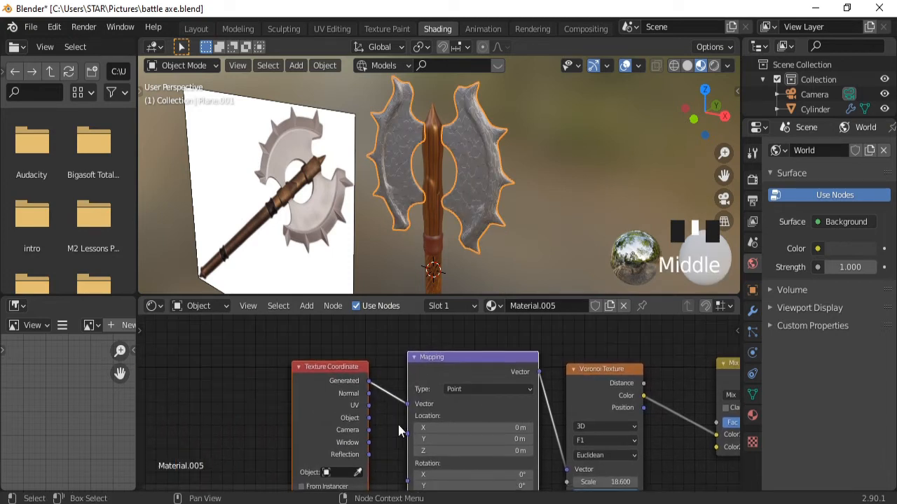
left_click_drag(369, 418, 410, 404)
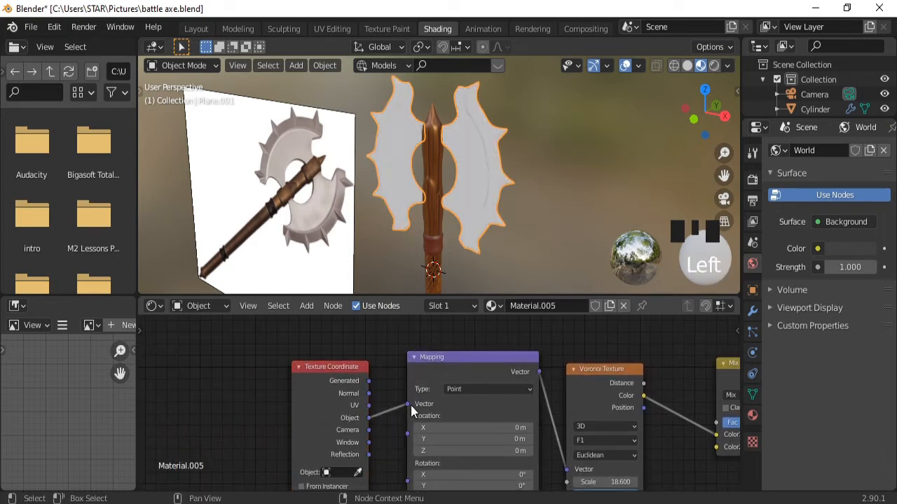
- Set the blade material's Principled BSDF Roughness to 0.377 and deselect the blades
middle_click_drag(662, 426, 252, 395)
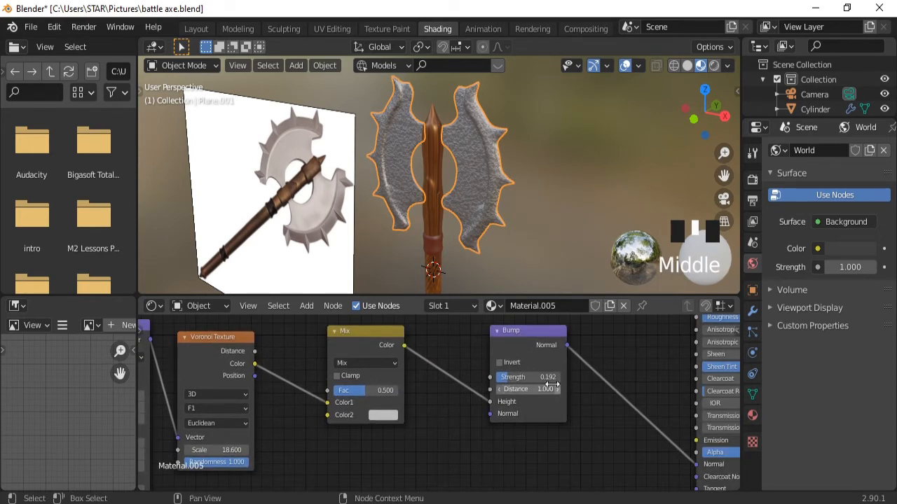
middle_click_drag(659, 376, 456, 416)
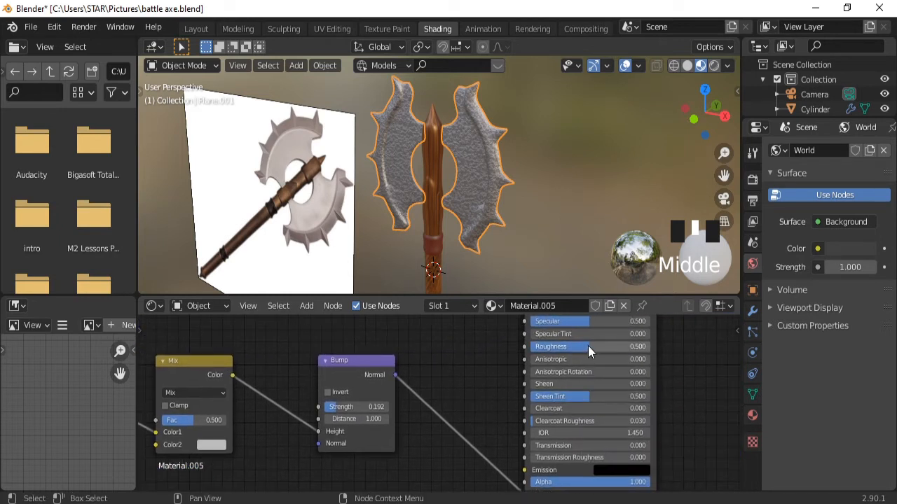
left_click_drag(587, 345, 570, 346)
middle_click_drag(465, 189, 482, 167)
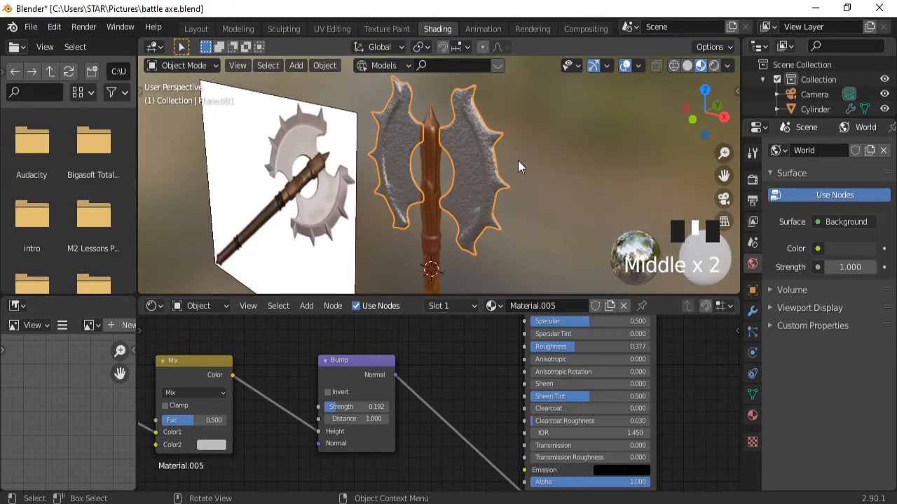
left_click(518, 160)
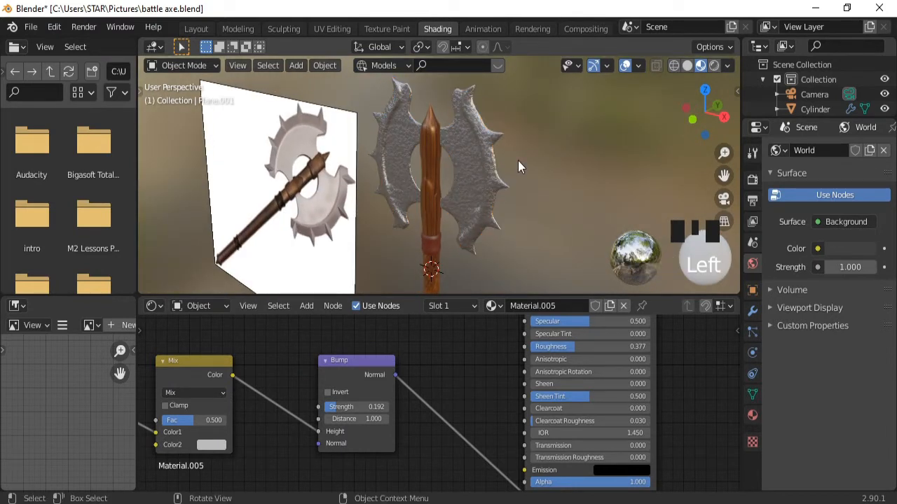
- Select the axe blades in the Layout workspace and select all of their geometry in Edit Mode
left_click(196, 29)
left_click(402, 193)
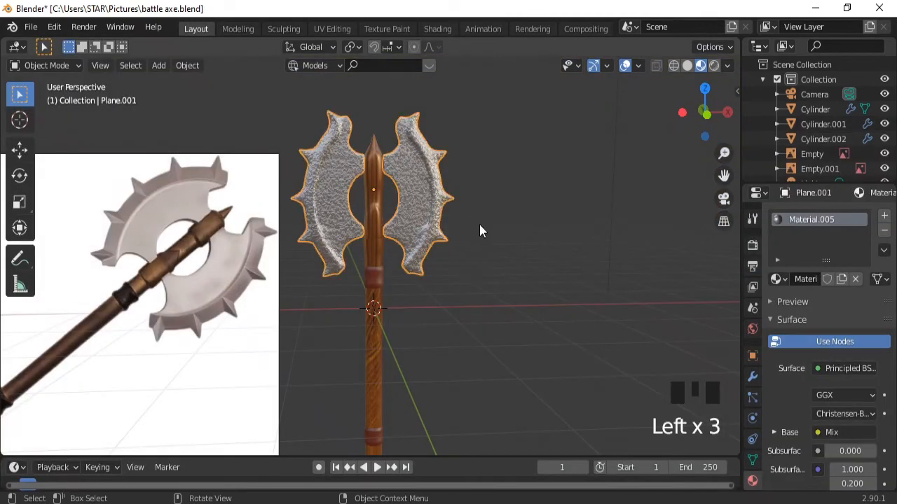
key("Tab")
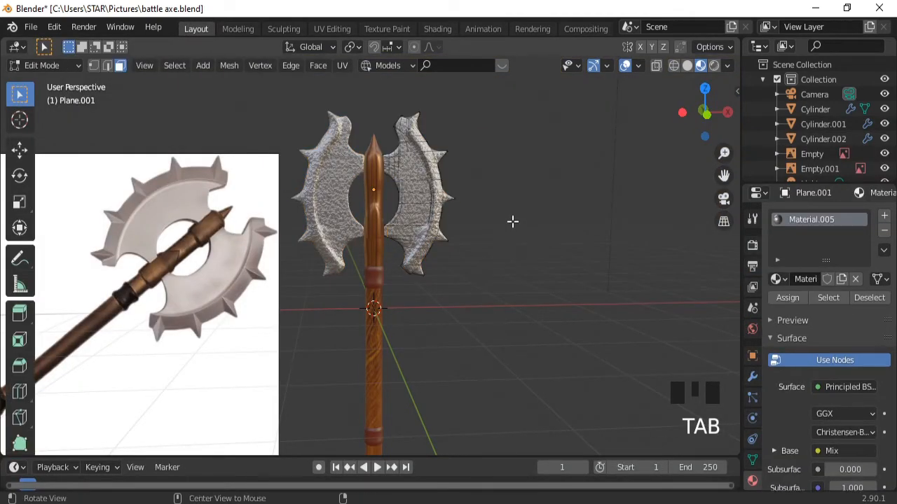
middle_click_drag(512, 221, 462, 234)
key("a")
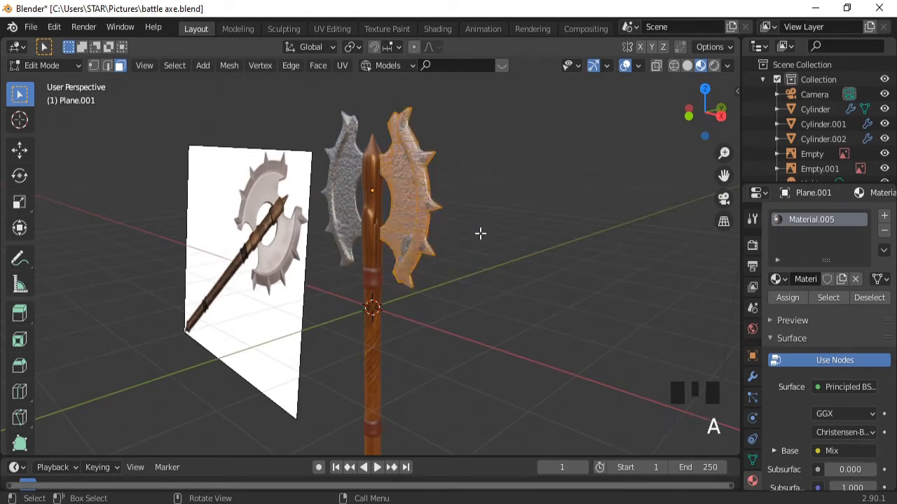
- Return the blades to Object Mode and apply their Mirror modifier
left_click(752, 378)
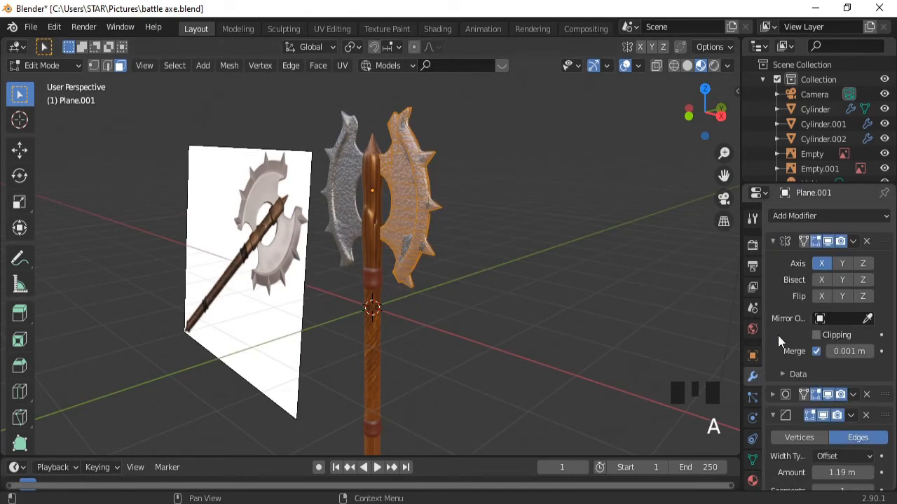
left_click(853, 241)
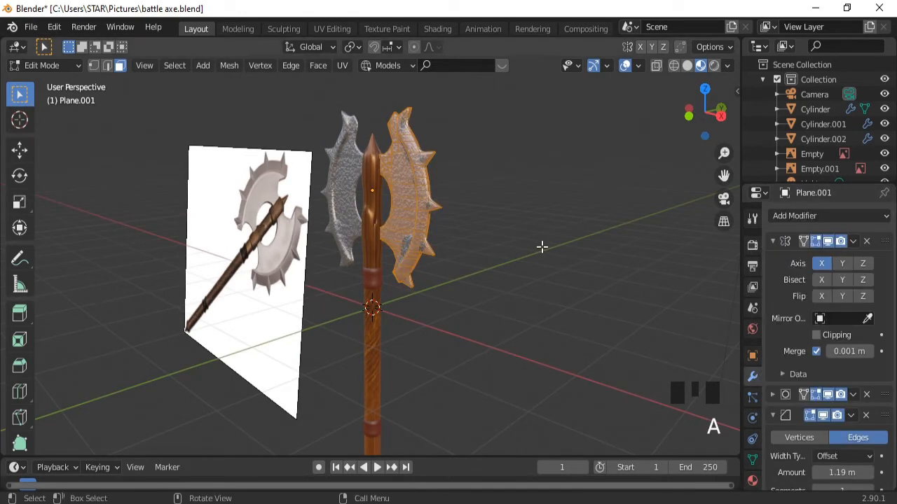
key("Tab")
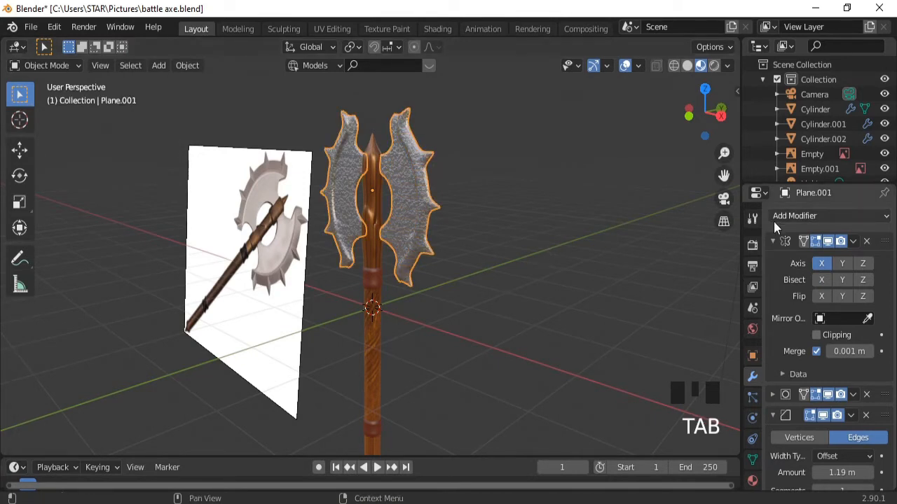
left_click(854, 245)
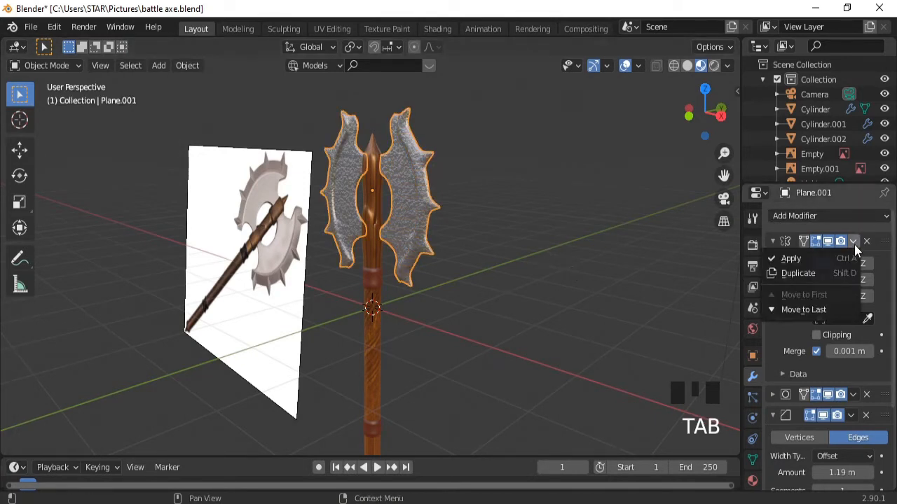
left_click(806, 258)
- Enter Edit Mode on the blades and add a centred loop cut along the +X-side blade's outer cutting edge
key("Tab")
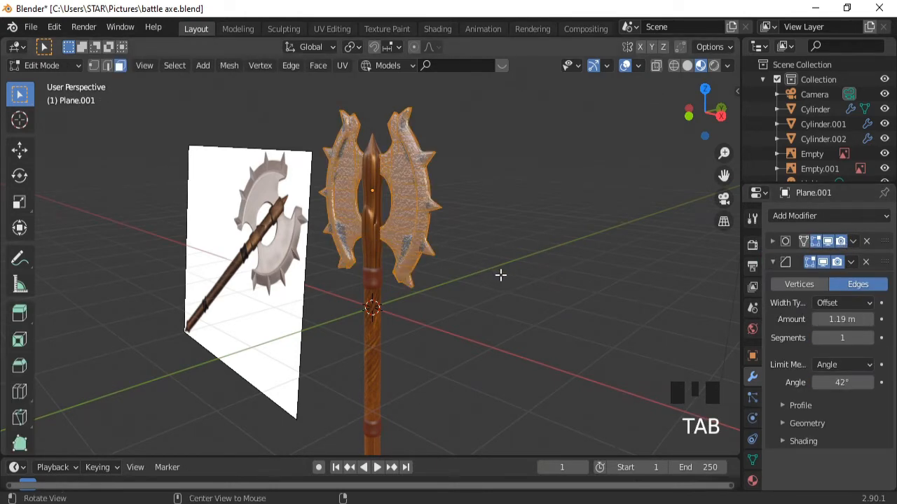
middle_click_drag(500, 274, 449, 259)
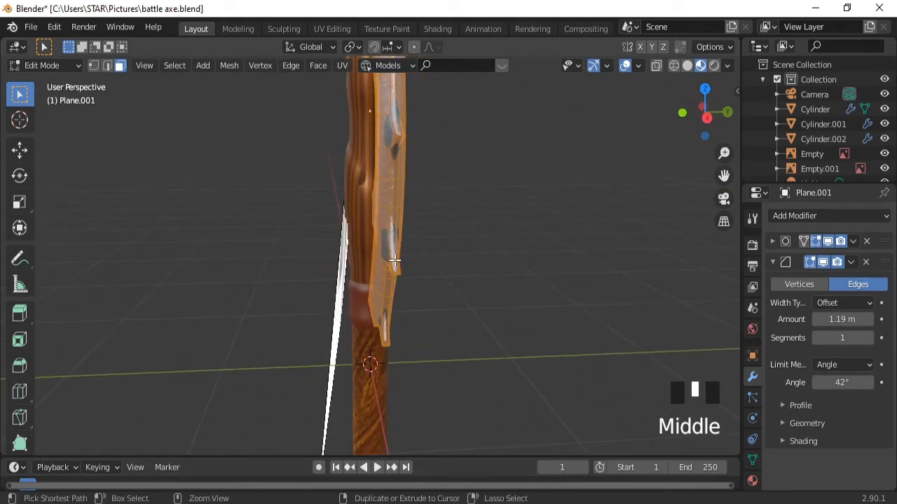
key("ctrl+r")
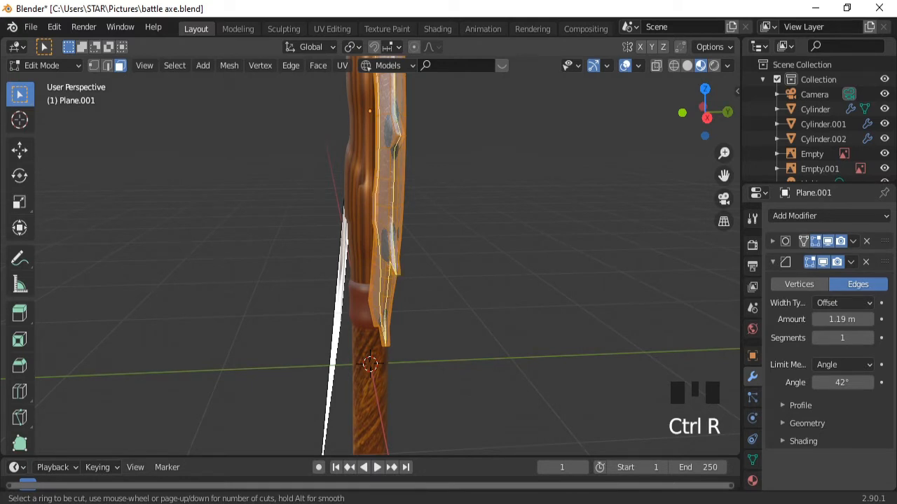
left_click(393, 273)
middle_click_drag(449, 251, 481, 242)
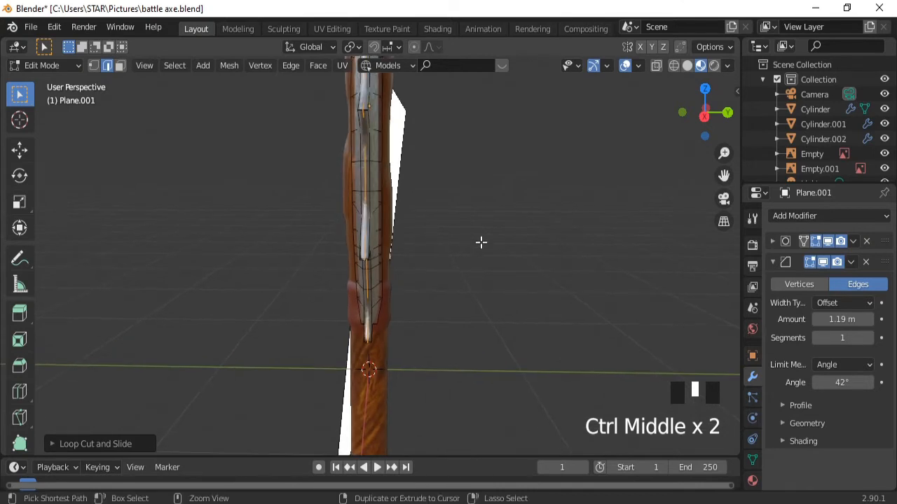
- Bevel the new edge loop on the +X-side blade by about 0.008 m to form a narrow strip of faces
key("ctrl+b")
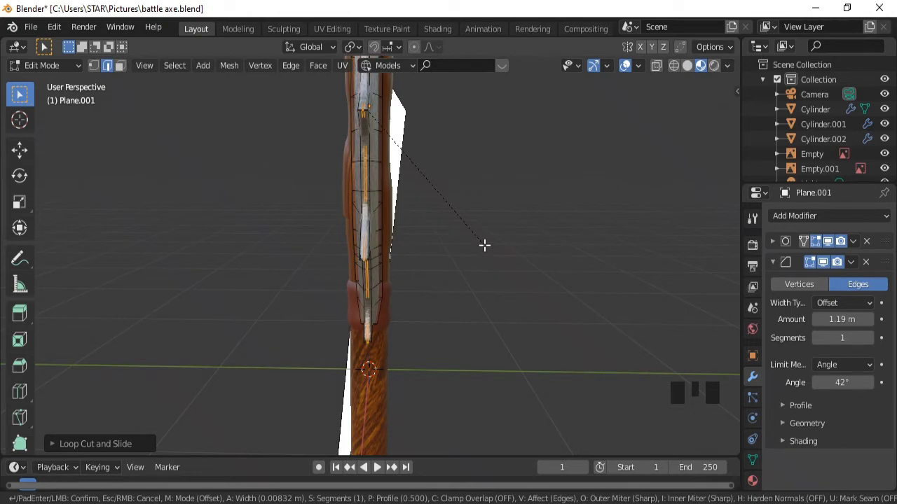
left_click(484, 245)
mouse_move(260, 250)
middle_mouse_down()
mouse_move(350, 254)
mouse_move(275, 244)
middle_mouse_up()
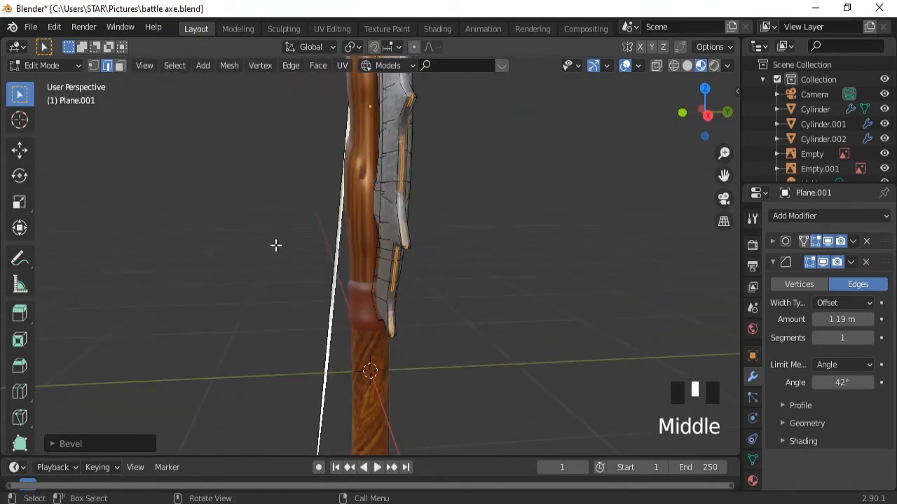
- Switch to face selection and select the narrow beveled faces at the lower end of the +X-side blade's cutting edge
left_click(121, 67)
middle_click_drag(467, 310, 454, 259, "ctrl")
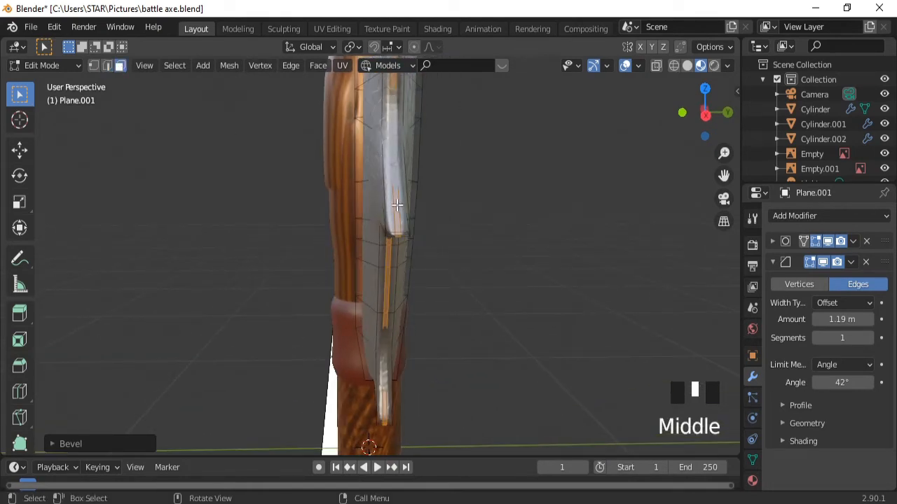
left_click(396, 205)
left_click(388, 259, "shift")
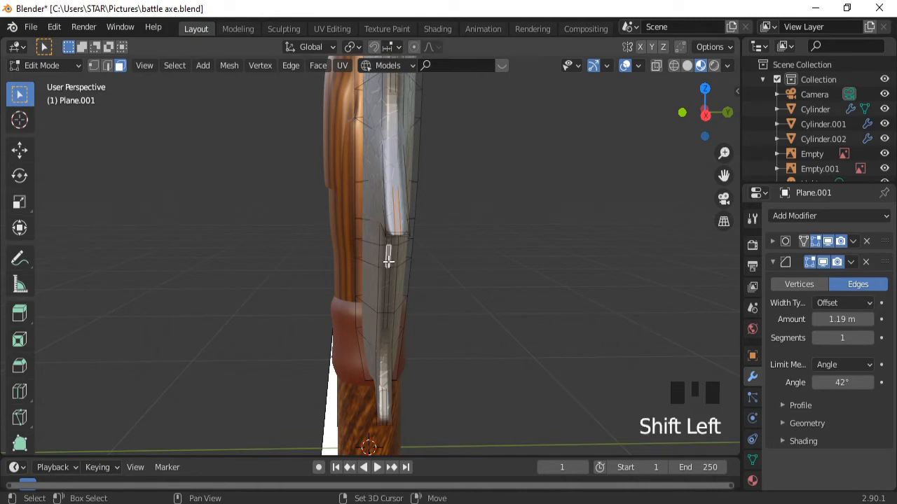
left_click(388, 281, "shift")
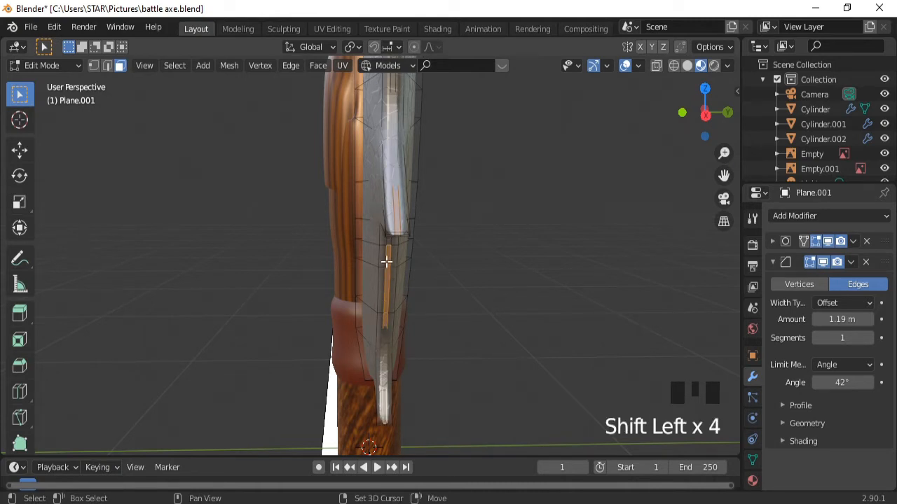
middle_click_drag(386, 262, 343, 254)
left_click(381, 105, "shift")
left_click(380, 100, "shift")
left_click(399, 105, "shift")
left_click(386, 202, "shift")
left_click(410, 133, "shift")
- Add the beveled strip faces between and around the lower spikes of the +X-side blade to the selection
key("ctrl+KP_8")
key("ctrl+KP_8")
key("ctrl+KP_8")
left_click(572, 142, "shift")
left_click(342, 276, "shift")
left_click(344, 244, "shift")
left_click(342, 201, "shift")
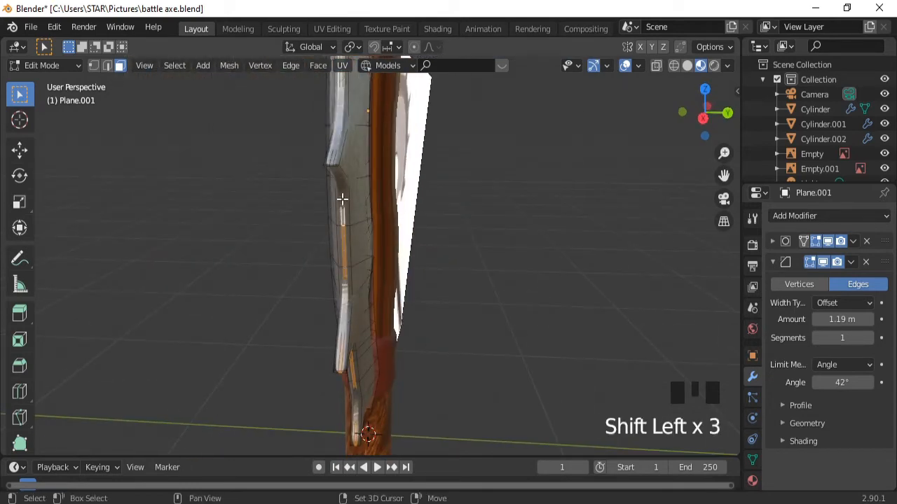
left_click(334, 172, "shift")
middle_click_drag(342, 196, 371, 227)
middle_click_drag(372, 227, 368, 270, "ctrl")
left_click(349, 179, "shift")
left_click(356, 176, "shift")
- Extend the face selection along the beveled strip in the middle of the +X-side blade's cutting edge
middle_click_drag(412, 174, 397, 196)
left_click(369, 394, "shift")
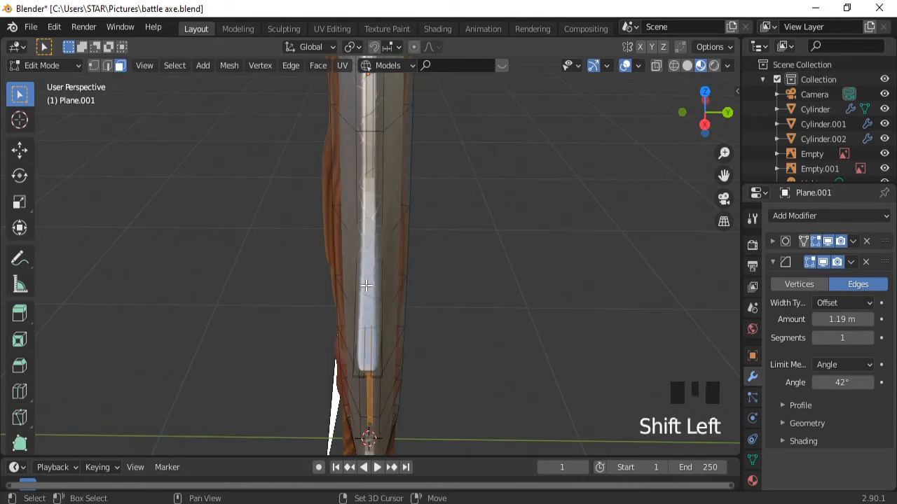
left_click(369, 350, "shift")
left_click(370, 156, "shift")
left_click(371, 110, "shift")
middle_click_drag(398, 122, 389, 181)
left_click(376, 224, "shift")
left_click(375, 185, "shift")
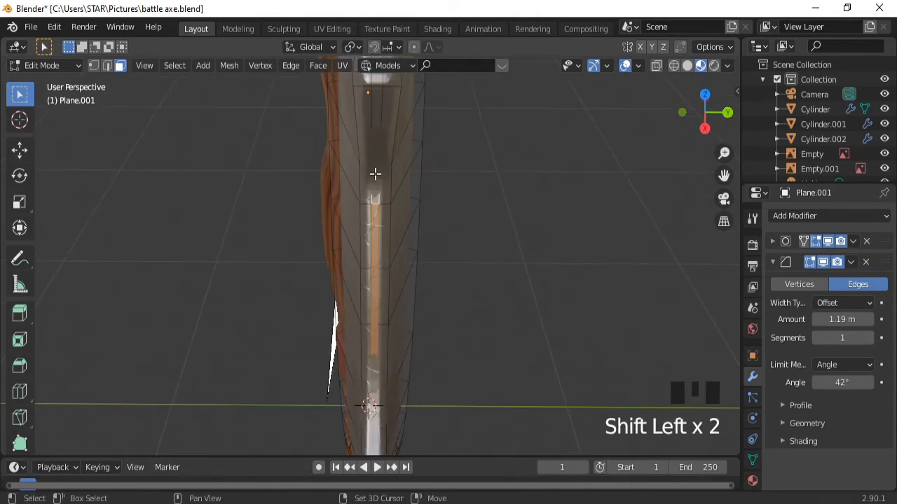
- Complete the +X-side blade's strip selection with the beveled faces on the upper edge and around its upper spike
middle_click_drag(384, 104, 370, 300)
left_click(379, 381, "shift")
left_click(377, 385, "shift")
left_click(371, 185, "shift")
left_click(372, 206, "shift")
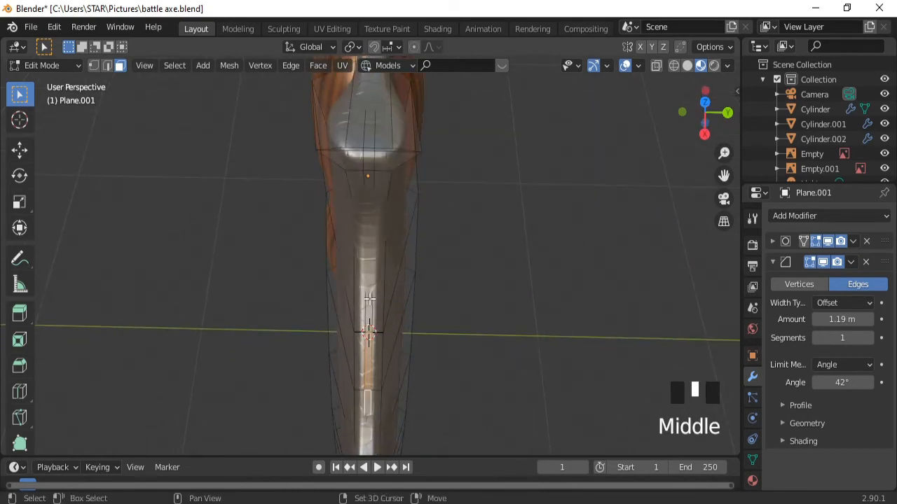
left_click(371, 204, "shift")
left_click(369, 183, "shift")
left_click(369, 162, "shift")
left_click(365, 140, "shift")
left_click(364, 140, "shift")
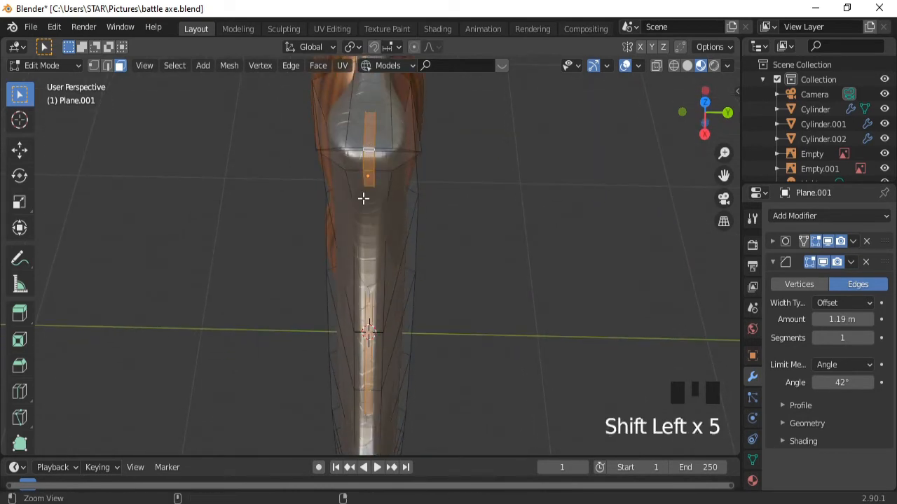
- Extrude the selected strip faces slightly outward with Extrude Region to sharpen the +X-side blade's cutting edge and spikes
middle_click_drag(365, 198, 444, 199, "ctrl")
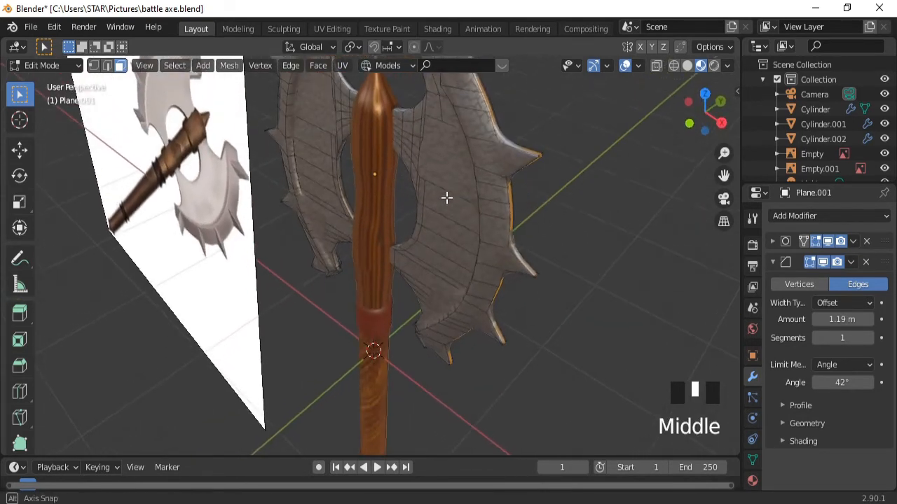
left_click(21, 316)
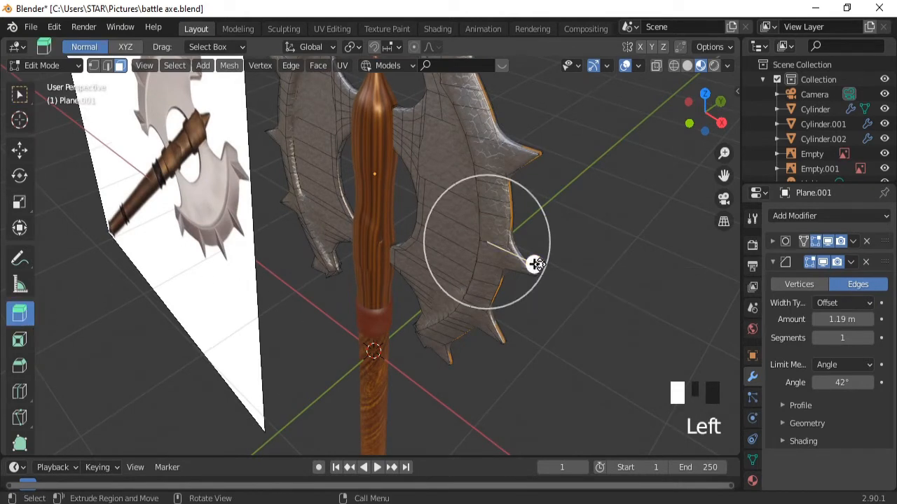
left_click_drag(535, 264, 543, 267)
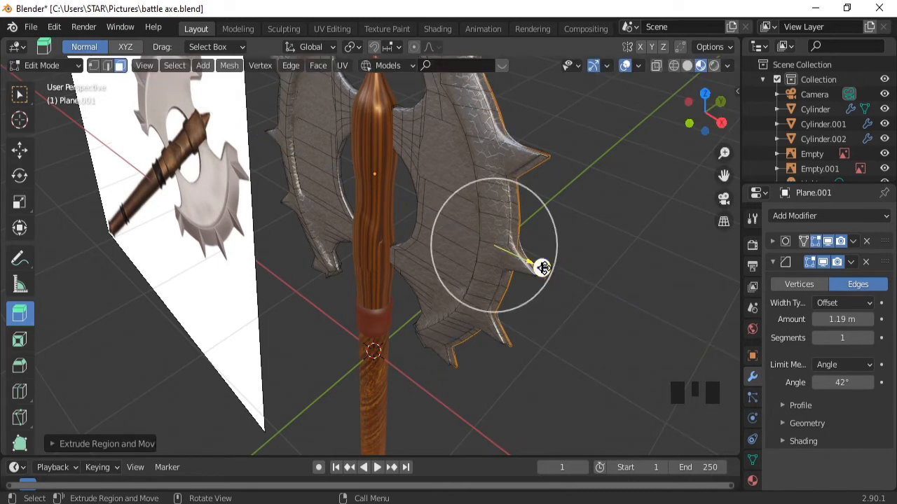
- Inspect the extruded cutting edge with the viewport overlays hidden, and show the overlays again
left_click(626, 65)
mouse_move(559, 188)
middle_mouse_down()
mouse_move(584, 165)
mouse_move(558, 216)
mouse_move(561, 187)
middle_mouse_up()
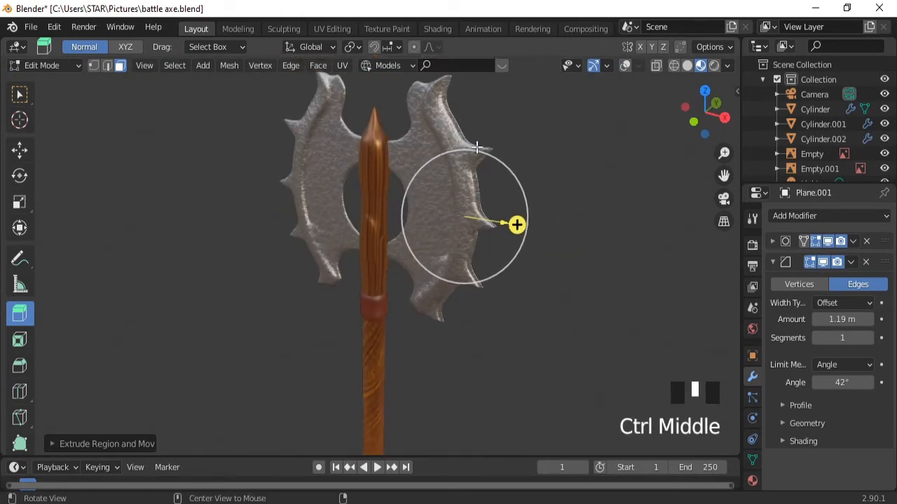
left_click(626, 65)
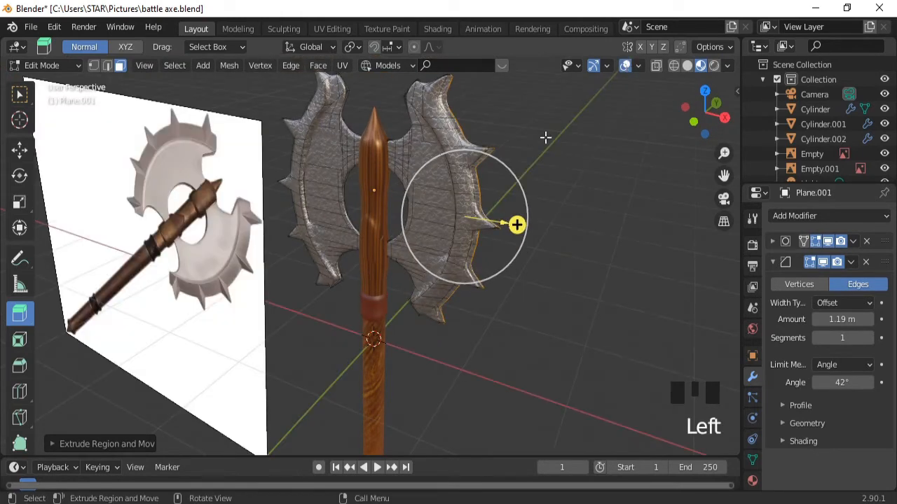
- Return to the Select Box tool and Object Mode, and delete the large reference image beside the axe
left_click(19, 95)
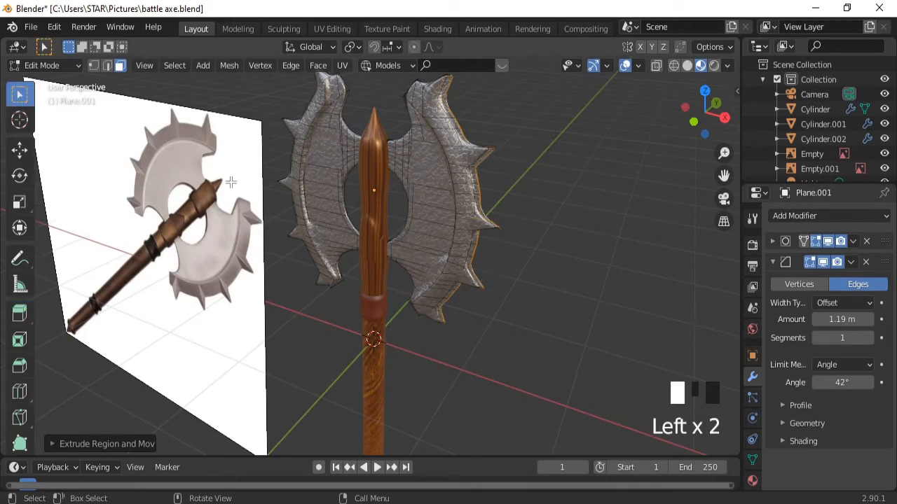
middle_click_drag(271, 192, 292, 209)
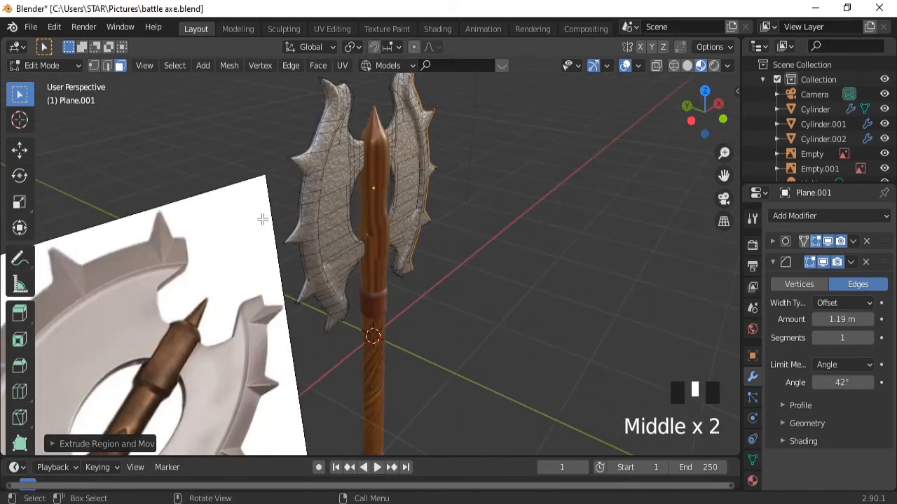
key("Tab")
left_click(245, 251)
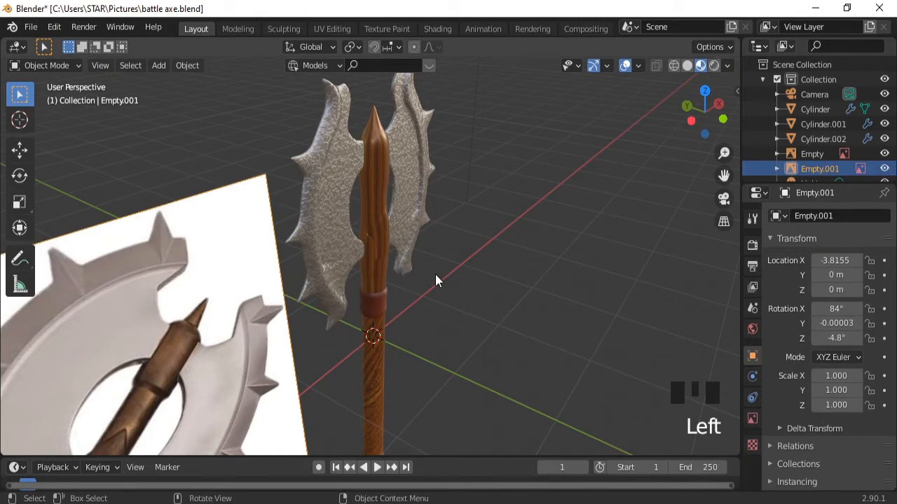
key("x")
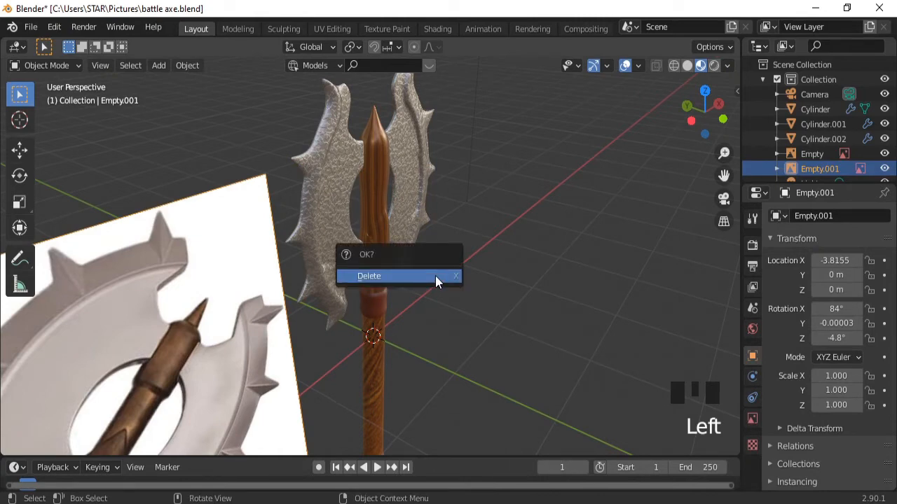
key("x")
- Reopen the blades in Edit Mode and add a centred loop cut along the -X-side blade's outer cutting edge
left_click(342, 246)
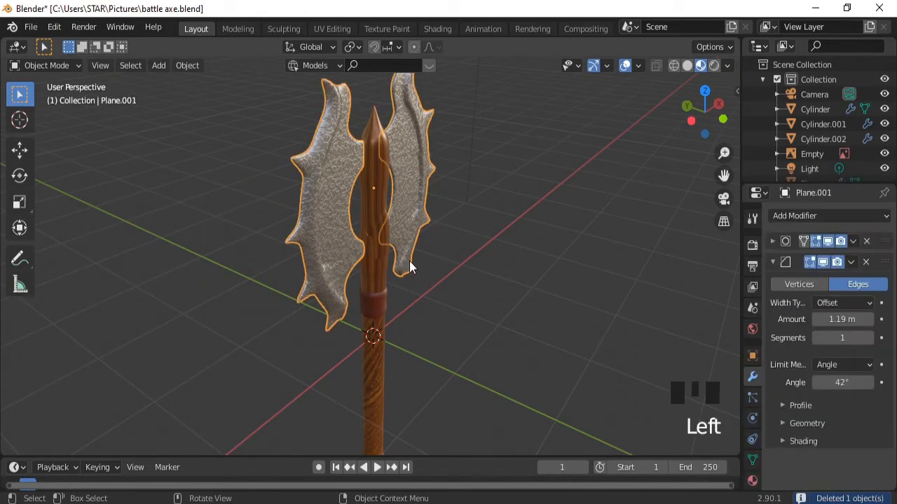
key("Tab")
middle_click_drag(340, 282, 360, 262)
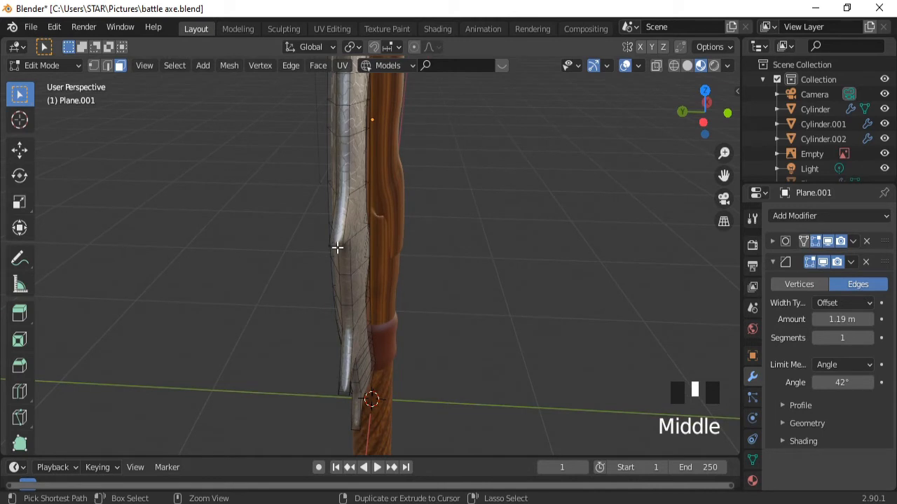
key("ctrl+r")
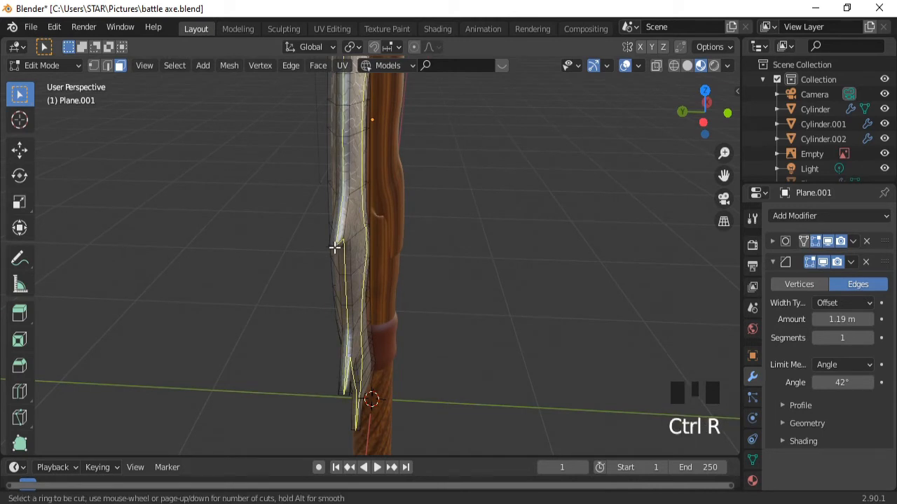
left_click(334, 247)
left_click(334, 248)
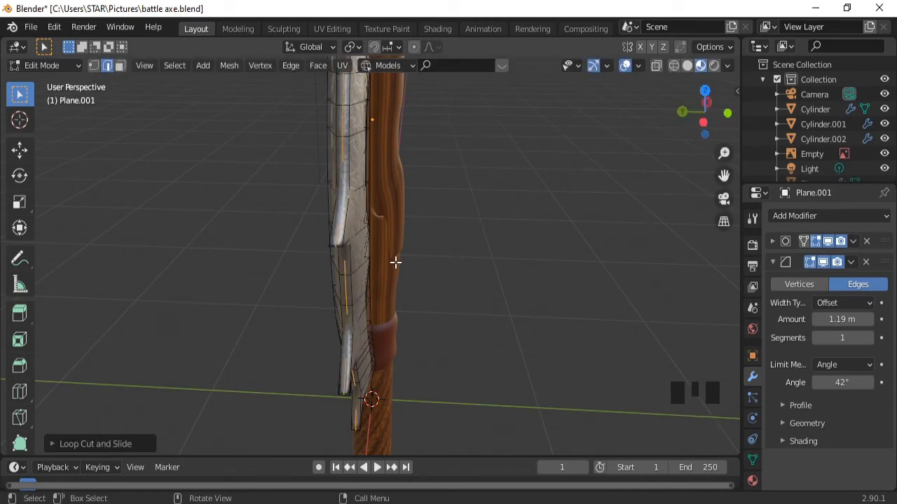
- Bevel the new edge loop on the -X-side blade by about 0.004 m
middle_click_drag(427, 252, 434, 248)
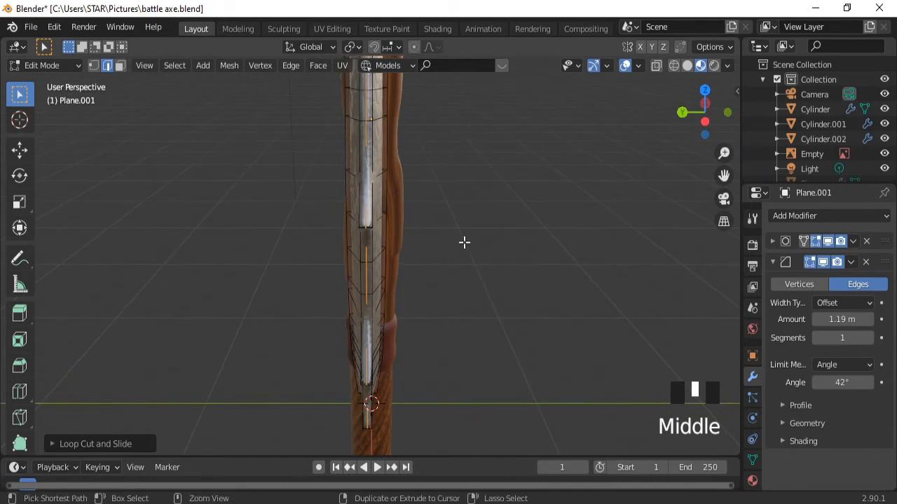
key("ctrl+b")
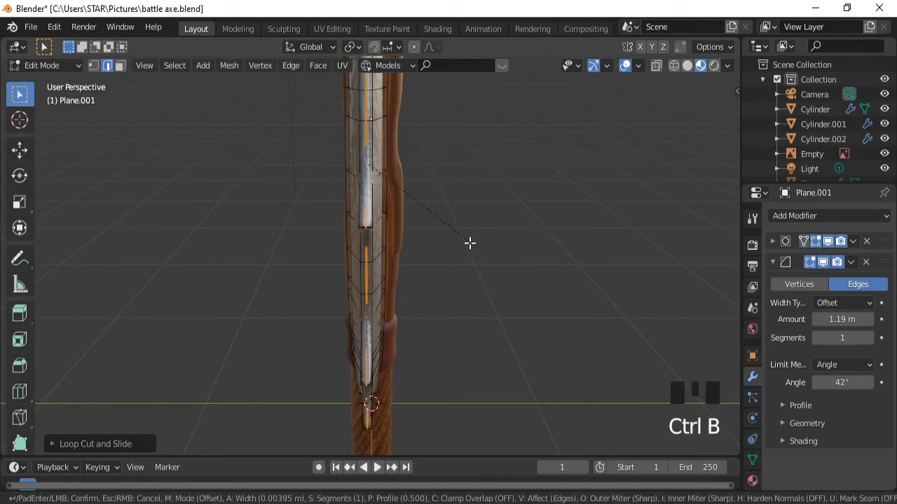
left_click(469, 243)
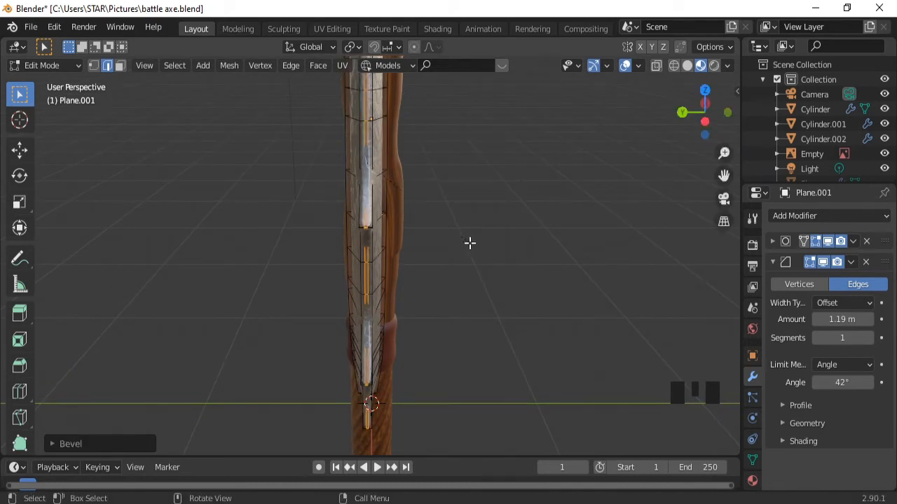
- Switch to face selection and select the narrow beveled faces on the lower part of the -X-side blade's cutting edge
left_click(121, 68)
left_click(120, 67)
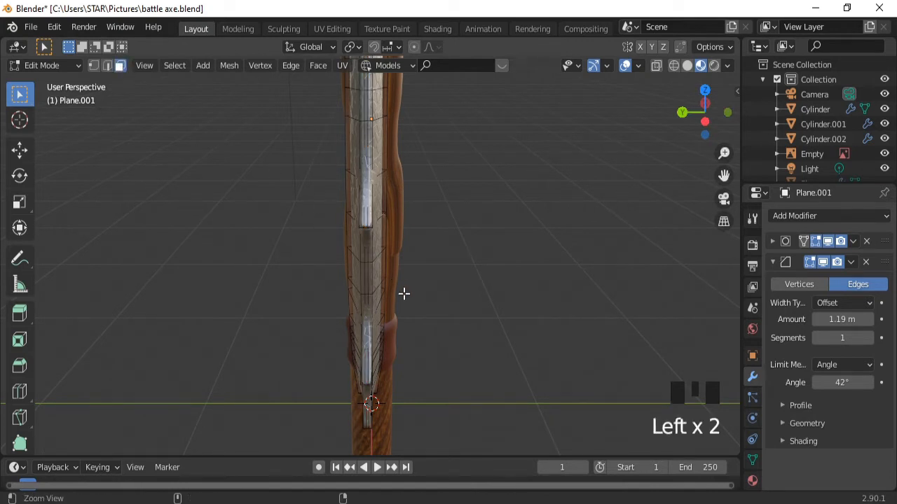
scroll(392, 287, "up", 1)
left_click(364, 271)
left_click(365, 251, "shift")
left_click(366, 328, "shift")
left_click(366, 420, "shift")
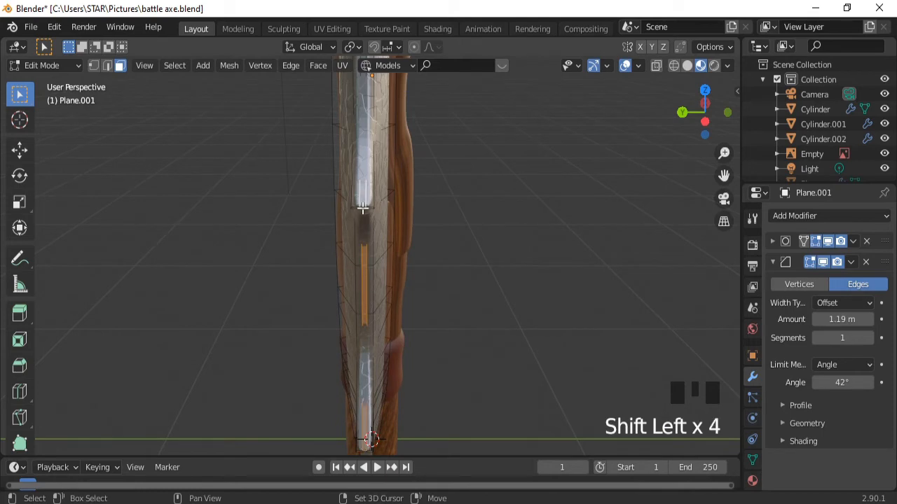
middle_click_drag(363, 208, 372, 274, "ctrl")
- Add the beveled strip faces around the lower spikes of the -X-side blade to the selection
key("ctrl+KP_8")
key("ctrl+KP_8")
key("ctrl+KP_8")
middle_click_drag(351, 321, 346, 322)
key("ctrl+KP_8")
key("ctrl+KP_8")
key("ctrl+KP_8")
key("ctrl+KP_8")
key("ctrl+KP_8")
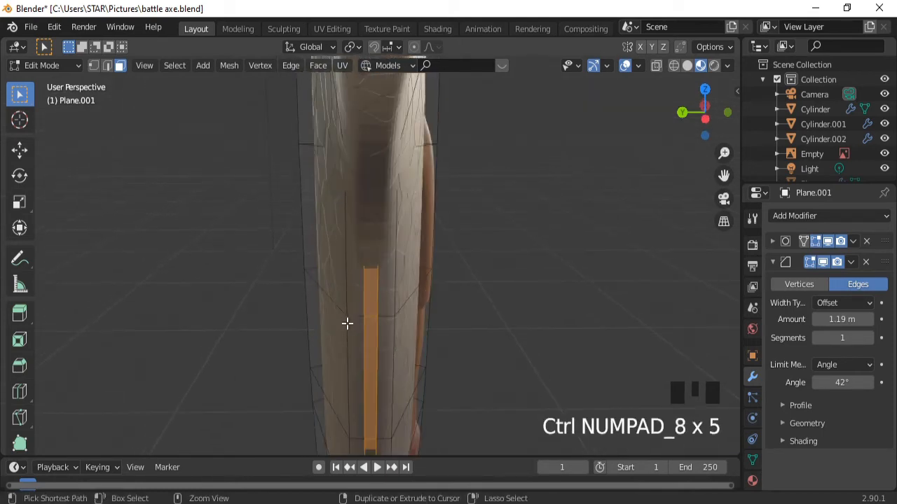
middle_click_drag(370, 105, 462, 130, "ctrl")
left_click(462, 302, "shift")
left_click(462, 301, "shift")
key("ctrl+KP_2")
key("ctrl+KP_2")
key("ctrl+KP_2")
key("ctrl+KP_2")
key("ctrl+KP_2")
key("ctrl+KP_2")
key("ctrl+KP_2")
key("ctrl+KP_2")
middle_click_drag(461, 308, 370, 240)
left_click(392, 231, "shift")
left_click(392, 231, "shift")
left_click(378, 115, "shift")
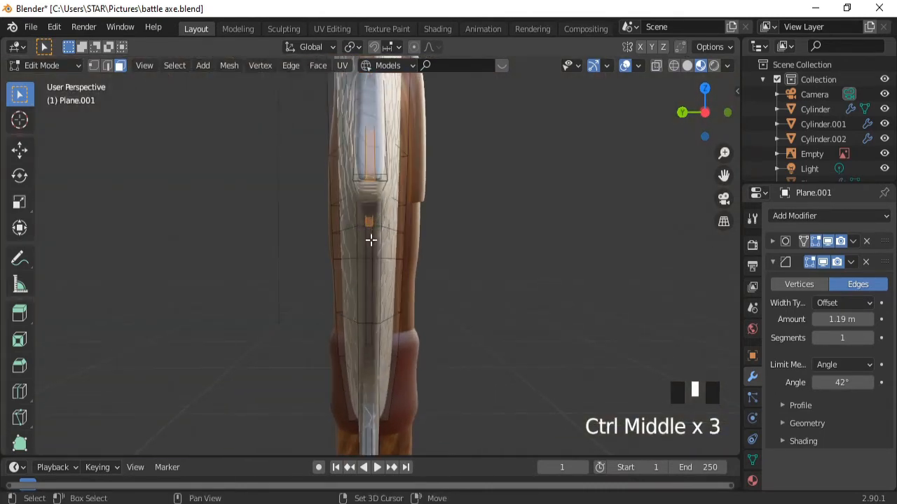
left_click(369, 348, "shift")
left_click(369, 348, "shift")
- Extend the face selection up the beveled strip along the middle of the -X-side blade's cutting edge
middle_click_drag(370, 407, 362, 259, "ctrl")
key("ctrl+KP_8")
key("ctrl+KP_8")
key("ctrl+KP_8")
key("ctrl+KP_8")
key("ctrl+KP_8")
key("ctrl+KP_8")
key("ctrl+KP_8")
key("ctrl+KP_8")
key("ctrl+KP_8")
key("ctrl+KP_8")
key("ctrl+KP_8")
key("ctrl+KP_8")
key("ctrl+KP_8")
key("ctrl+KP_8")
key("ctrl+KP_8")
left_click(360, 200, "shift")
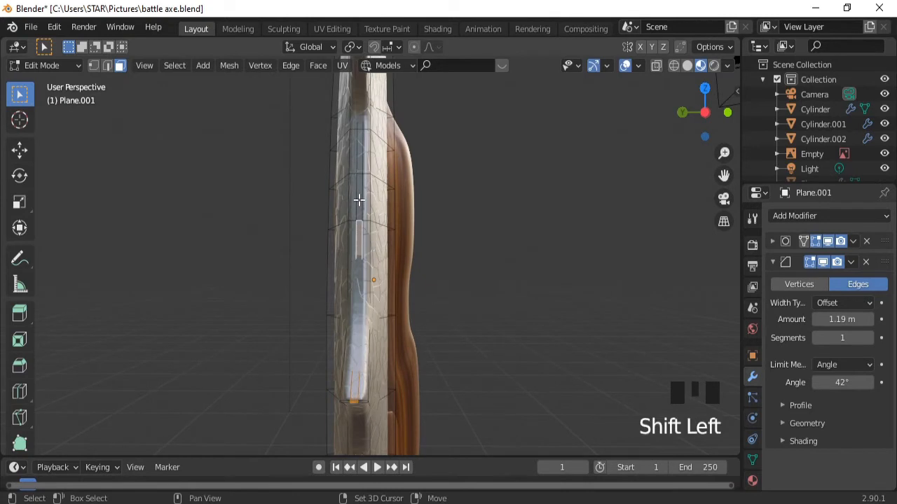
left_click(361, 124, "shift")
left_click(361, 124, "shift")
- Add the beveled strip faces around the upper spike of the -X-side blade to the selection
middle_click_drag(363, 124, 410, 133, "ctrl")
key("ctrl+KP_8")
key("ctrl+KP_8")
key("ctrl+KP_8")
key("ctrl+KP_8")
key("ctrl+KP_8")
key("ctrl+KP_8")
key("ctrl+KP_8")
key("ctrl+KP_8")
key("ctrl+KP_8")
key("ctrl+KP_8")
key("ctrl+KP_8")
key("ctrl+KP_8")
key("ctrl+KP_8")
middle_click_drag(366, 344, 366, 308, "ctrl")
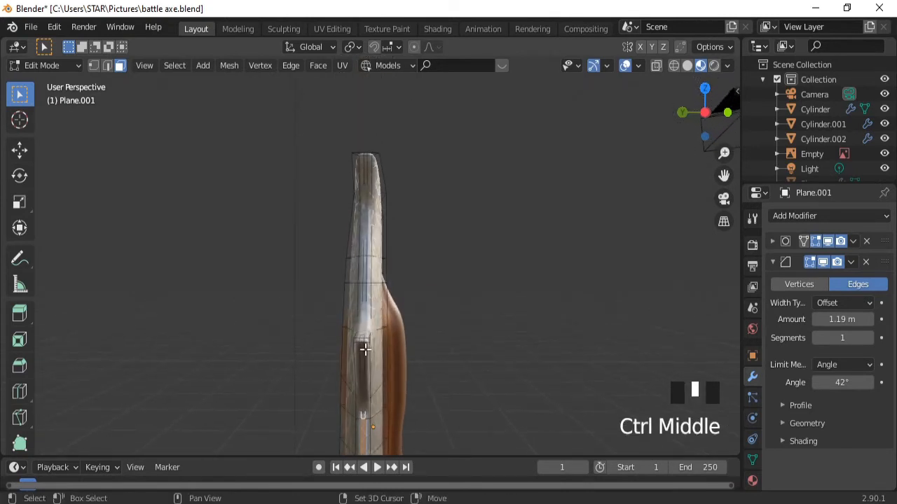
left_click(366, 301, "shift")
left_click(366, 302, "shift")
left_click(365, 302, "shift")
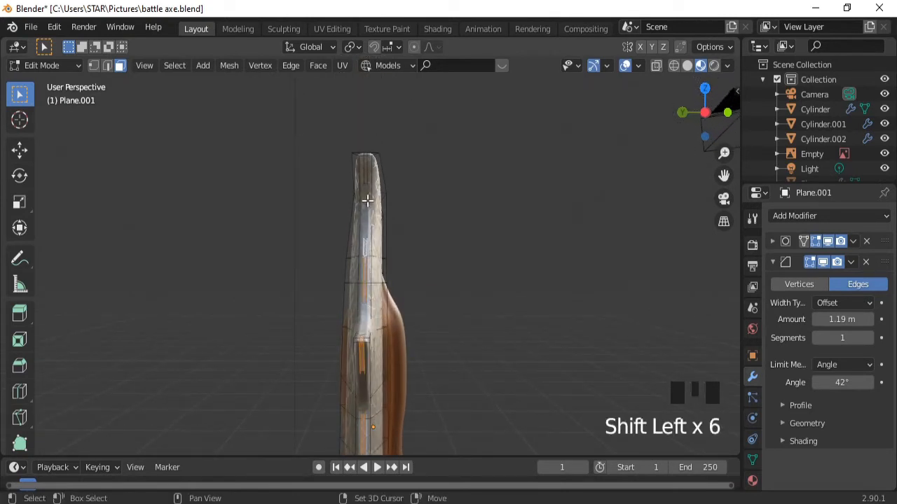
- Complete the cutting-edge selection with the remaining strip faces up to the -X-side blade's top tip
middle_click_drag(365, 188, 376, 292)
key("ctrl+KP_8")
key("ctrl+KP_8")
key("ctrl+KP_8")
key("ctrl+KP_8")
key("ctrl+KP_8")
key("ctrl+KP_8")
key("ctrl+KP_8")
key("ctrl+KP_8")
key("ctrl+KP_8")
key("ctrl+KP_8")
key("ctrl+KP_8")
key("ctrl+KP_8")
key("ctrl+KP_8")
key("ctrl+KP_8")
key("ctrl+KP_8")
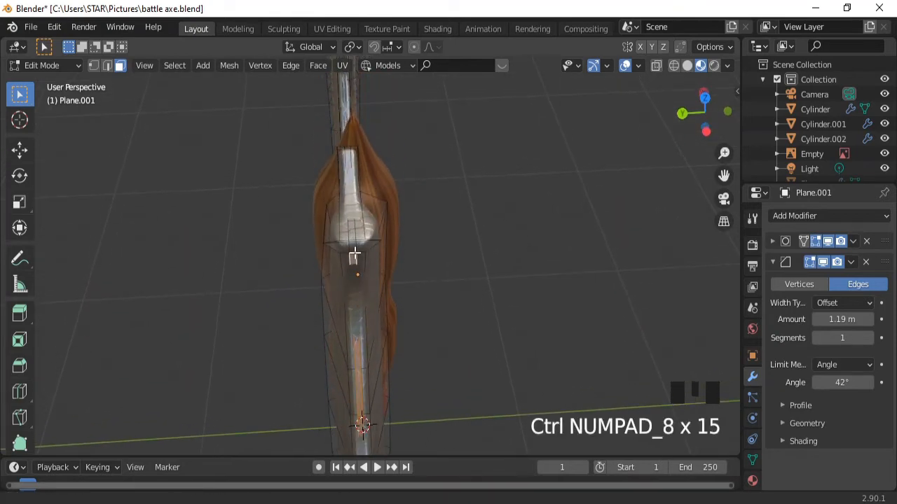
left_click(328, 236, "shift")
middle_click_drag(355, 254, 424, 369, "ctrl")
left_click(328, 236, "shift")
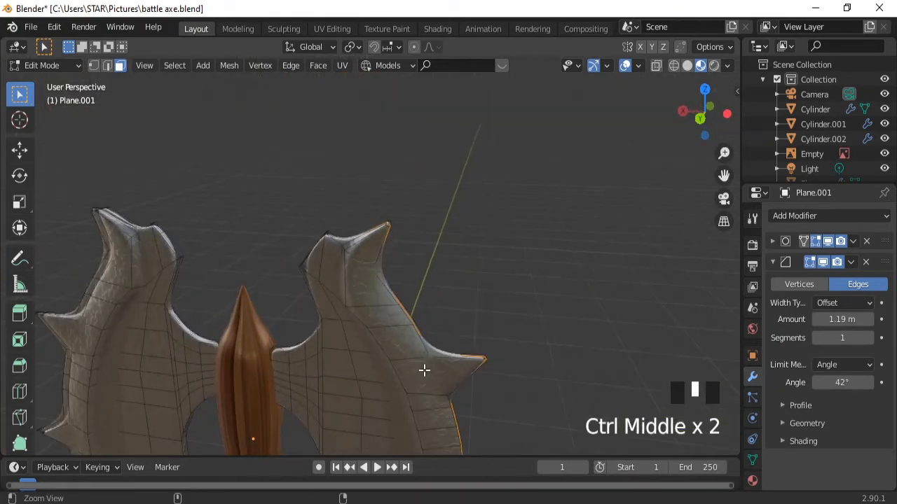
- Extrude the selected strip faces slightly outward with Extrude Region to form the -X-side blade's thin cutting edge
middle_click_drag(501, 217, 423, 301, "ctrl")
key("ctrl+KP_2")
key("ctrl+KP_2")
key("ctrl+KP_2")
key("ctrl+KP_2")
left_click(20, 314)
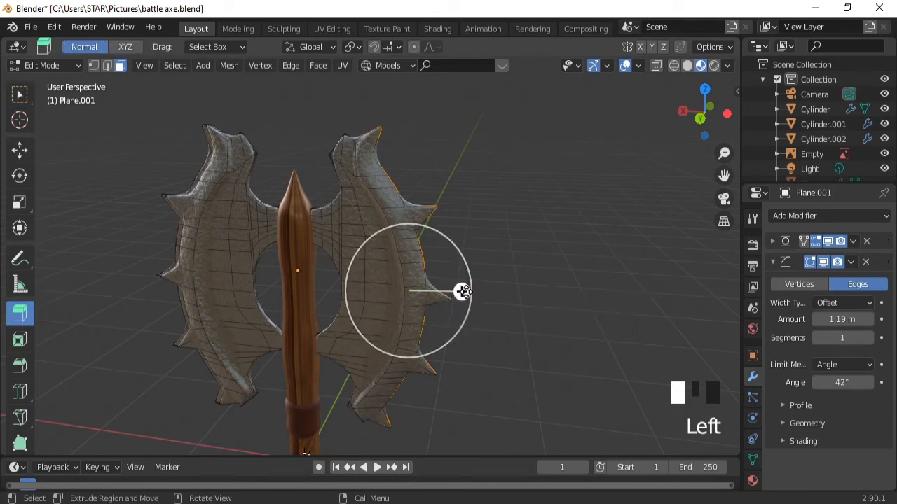
left_click_drag(462, 291, 467, 292)
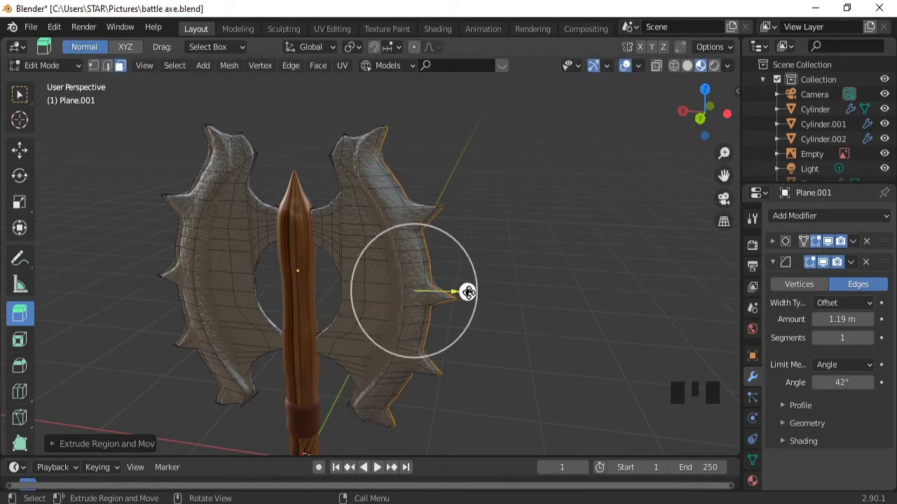
- Inspect the extruded edge with viewport overlays hidden, restore the overlays and return to Object Mode
left_click(626, 65)
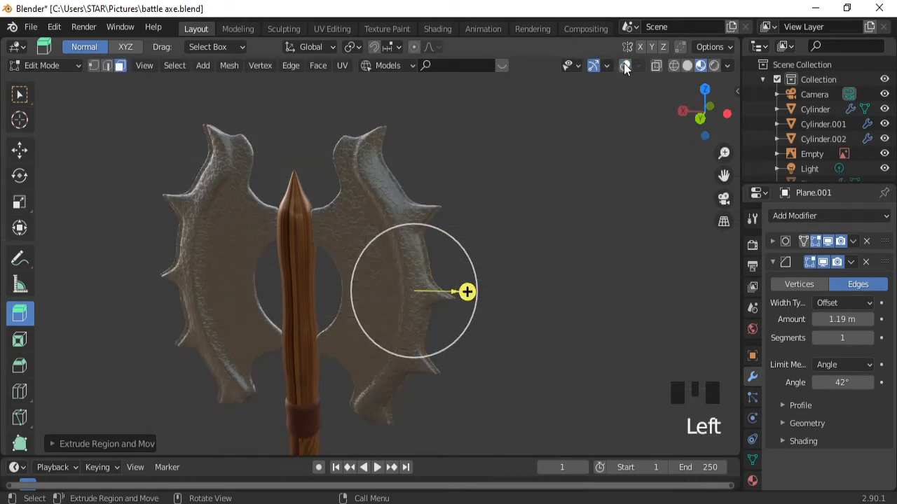
left_click(625, 66)
left_click(21, 95)
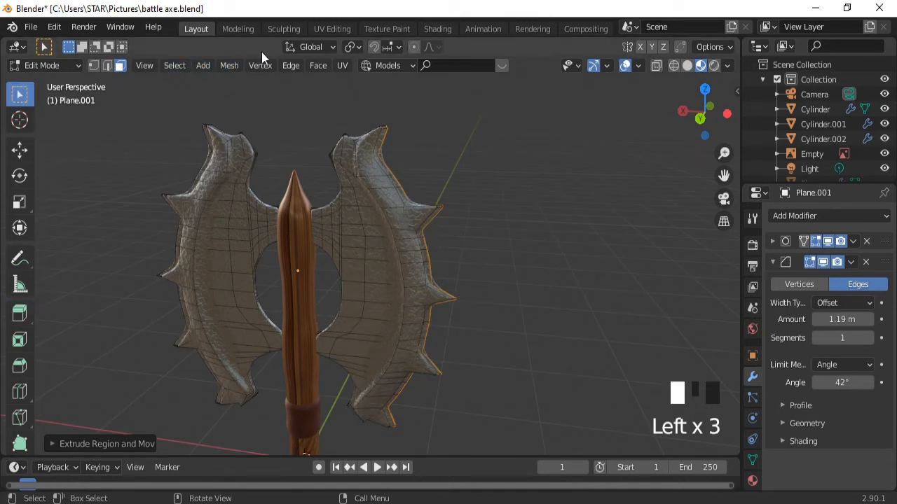
key("Tab")
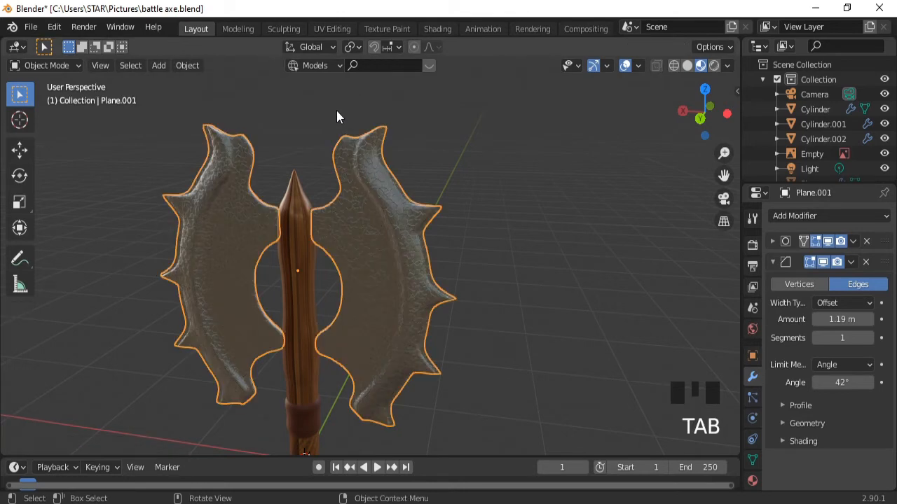
- Open the blades in Edit Mode in the Shading workspace and face the selected cutting edge
left_click(438, 29)
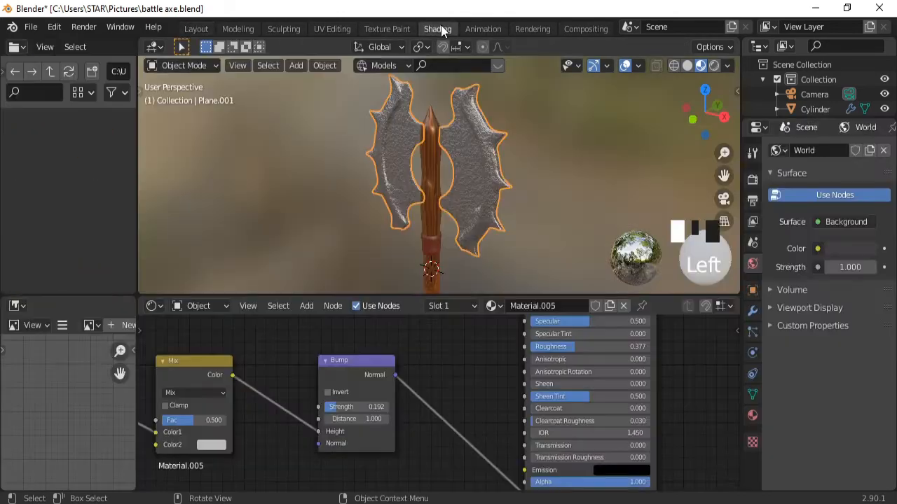
key("Tab")
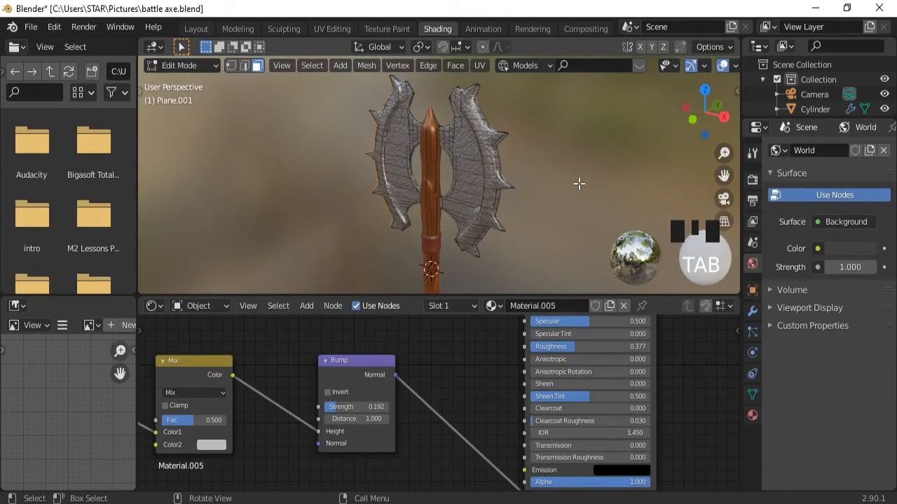
middle_click_drag(575, 184, 140, 145)
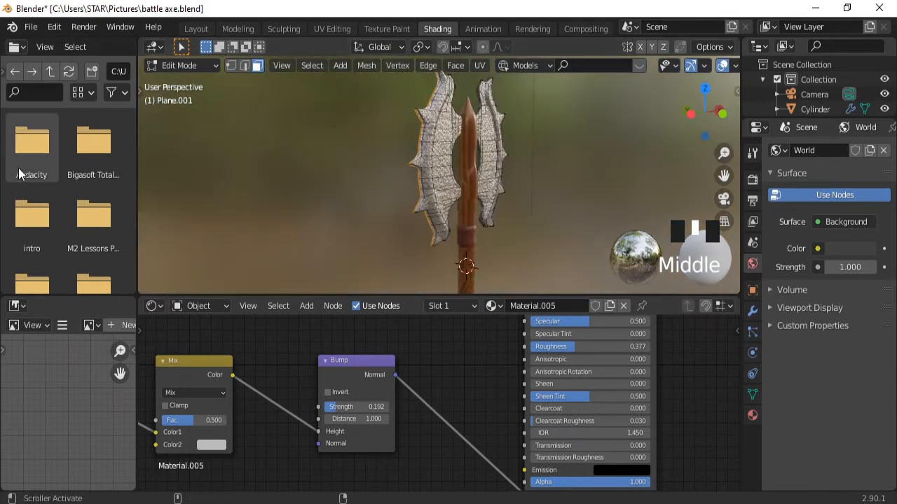
middle_click_drag(254, 178, 436, 183)
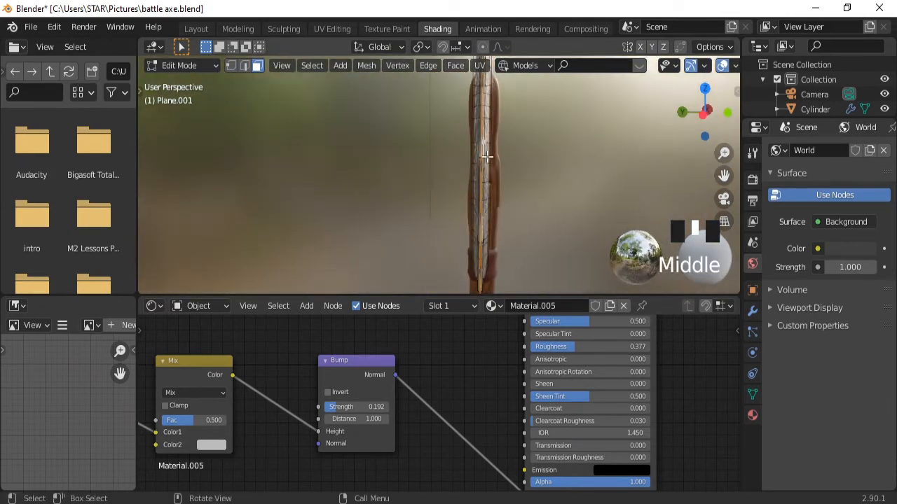
- Add a second material slot to the blades and create a new material in it
left_click(752, 417)
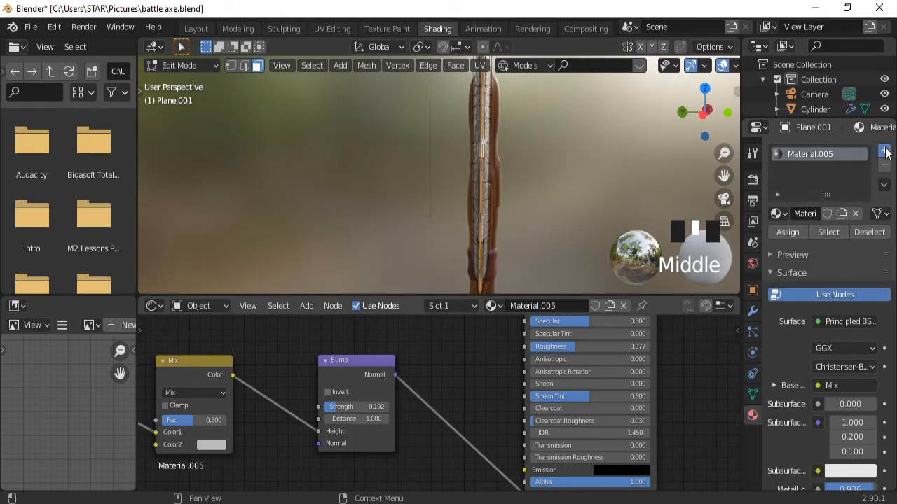
left_click(884, 150)
left_click(824, 219)
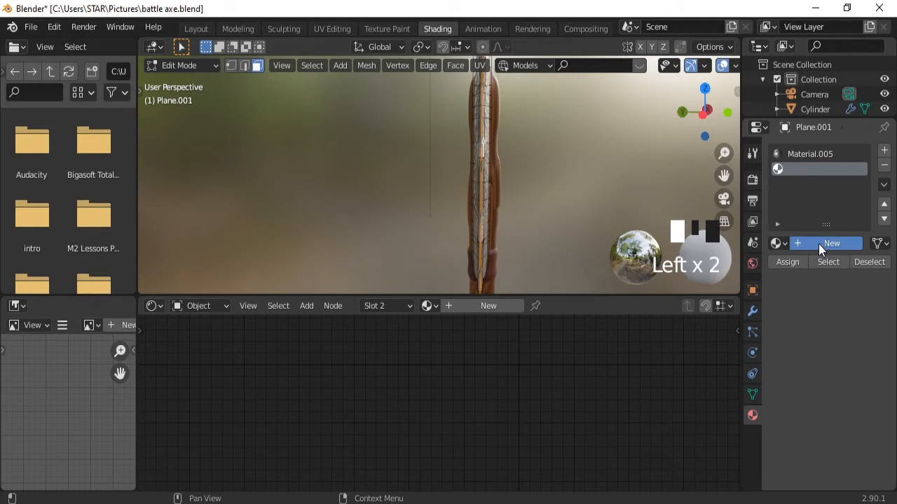
left_click(818, 244)
scroll(460, 386, "down", 6)
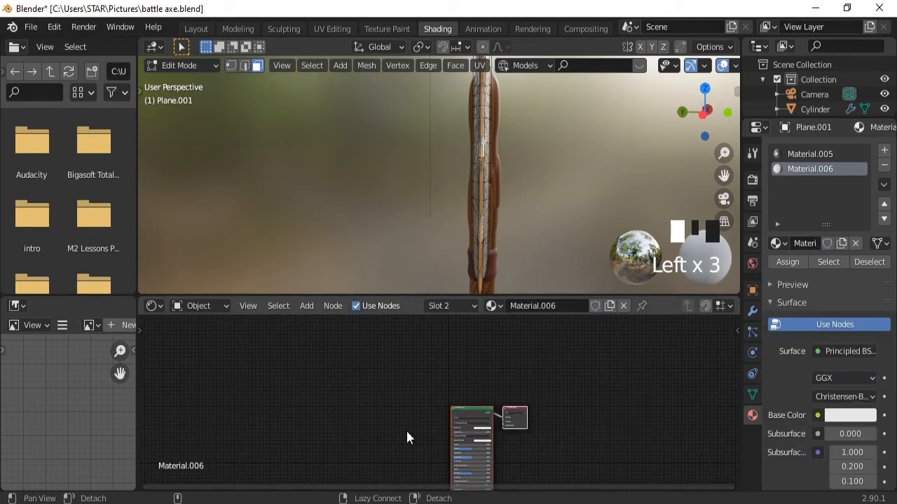
mouse_move(409, 423)
middle_mouse_down()
mouse_move(425, 359)
mouse_move(403, 367)
mouse_move(406, 423)
mouse_move(403, 366)
mouse_move(390, 452)
mouse_move(396, 425)
middle_mouse_up()
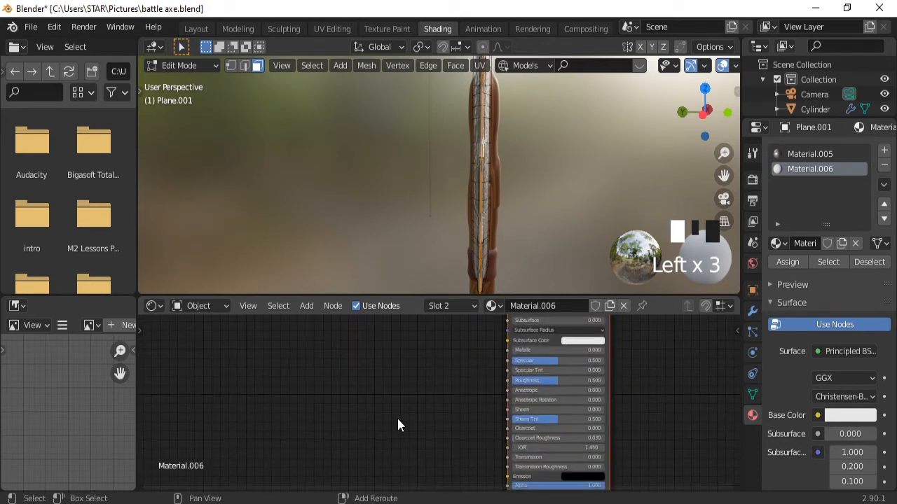
- Add a Bump node to the new material and connect its Normal output to the Principled BSDF's Normal input
key("shift+a")
left_click(364, 332)
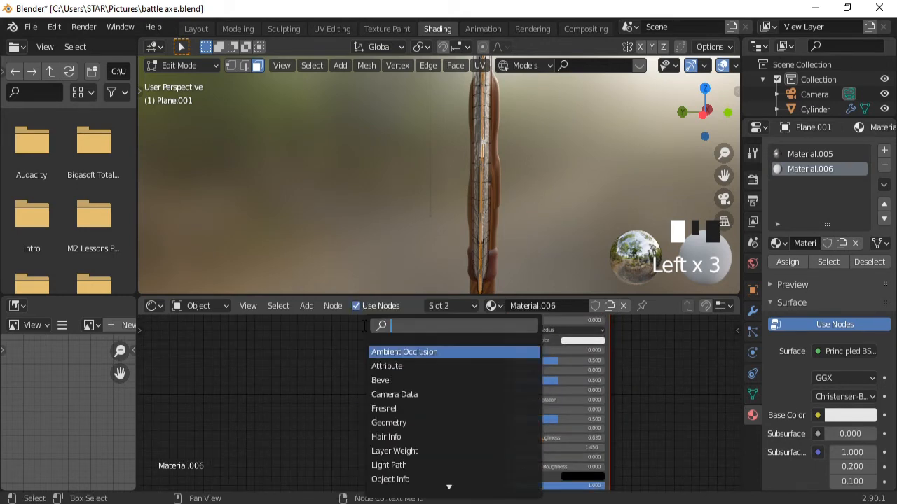
type("bum")
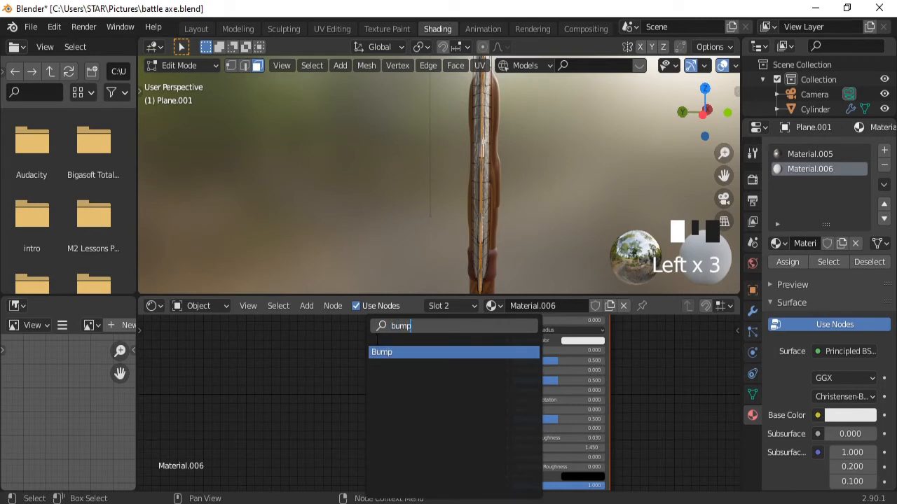
type("p")
left_click(394, 352)
left_click(403, 449)
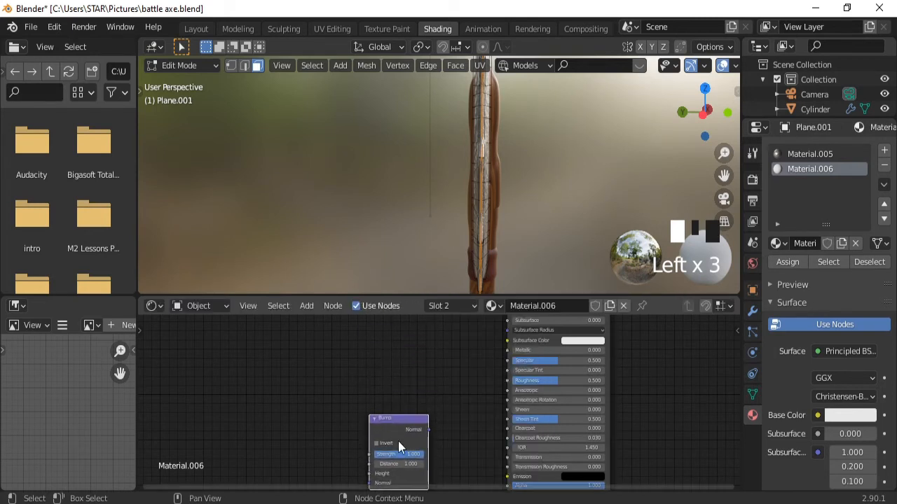
middle_click_drag(470, 446, 464, 377)
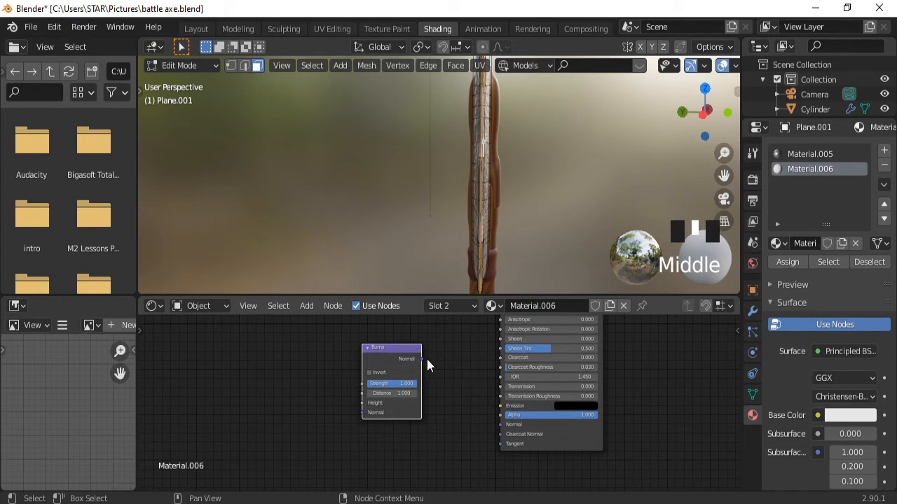
left_click_drag(423, 358, 443, 376)
left_click_drag(491, 420, 499, 424)
- Add a ColorRamp node before the Bump node and connect its Color output to the Bump's Height input
middle_click_drag(396, 405, 469, 406)
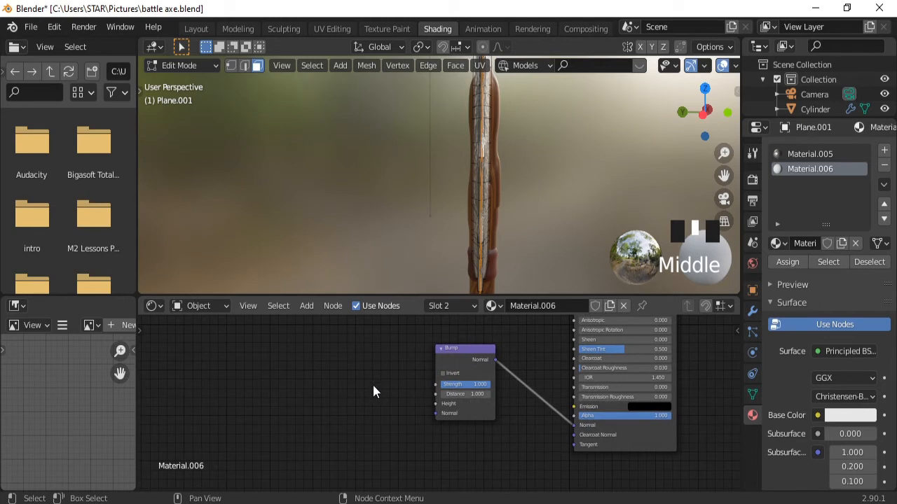
key("shift+a")
mouse_move(370, 382)
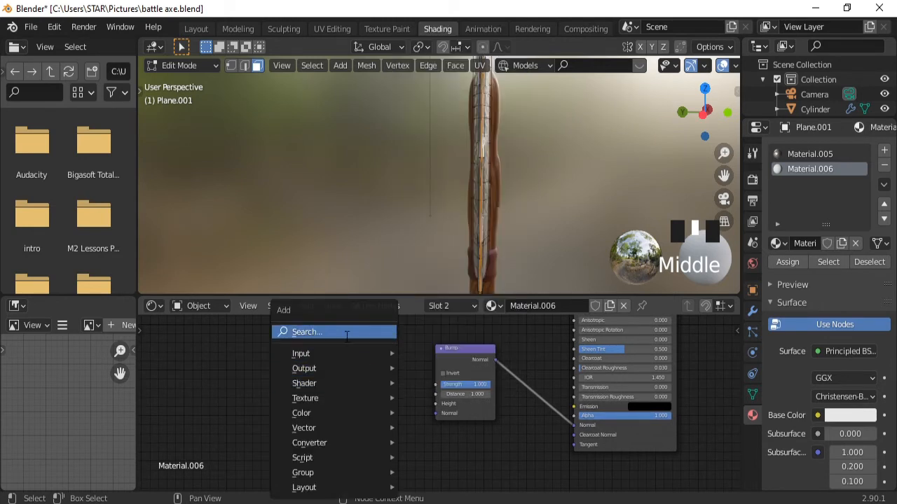
left_click(346, 332)
type("colo")
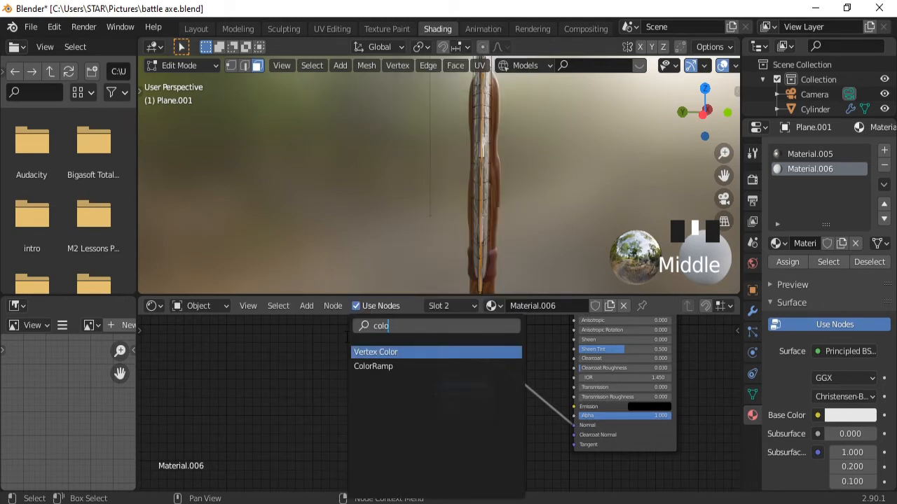
left_click(367, 365)
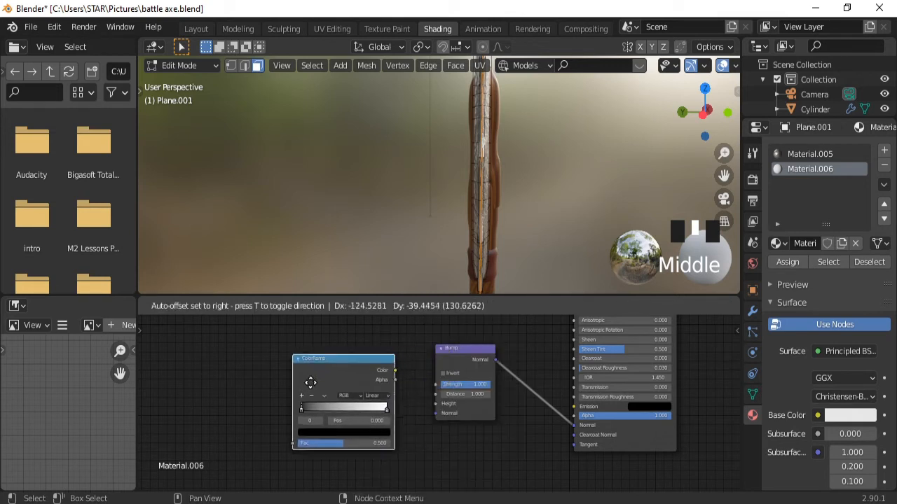
left_click(297, 389)
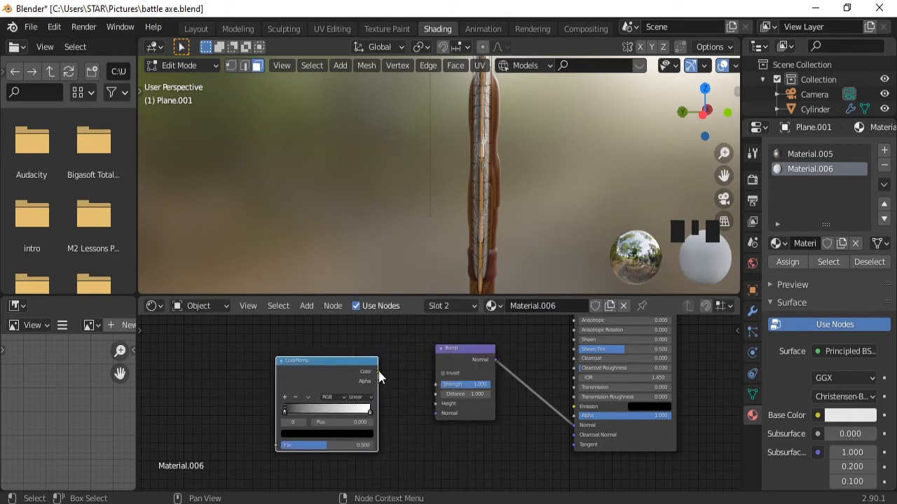
left_click_drag(378, 372, 435, 405)
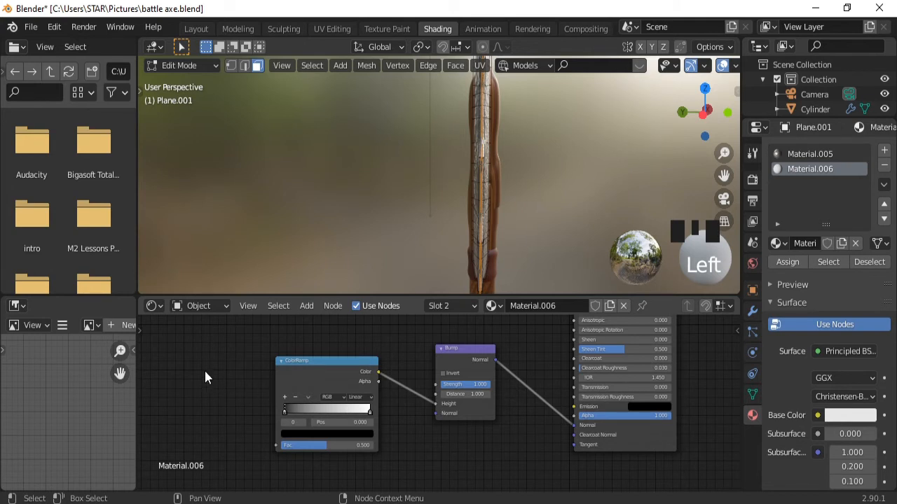
- Add a Wave Texture node and connect its Fac output to the ColorRamp's Fac input
middle_click_drag(240, 376, 357, 380)
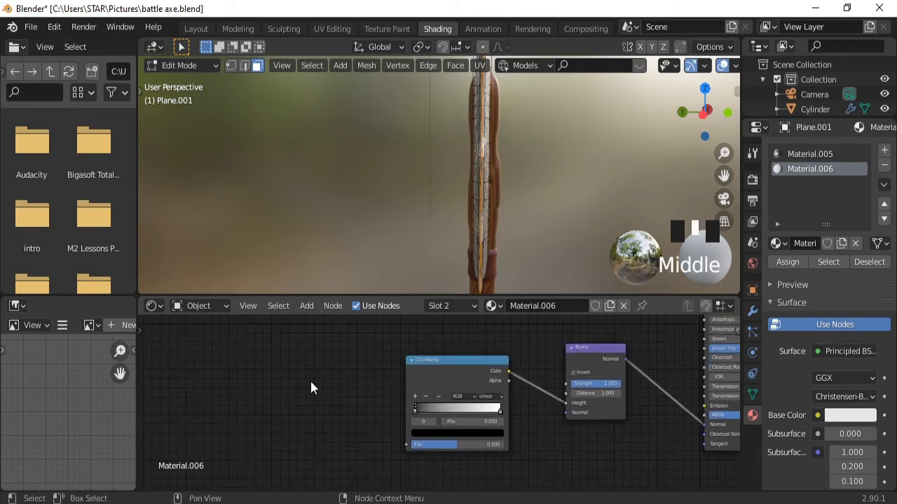
key("shift+a")
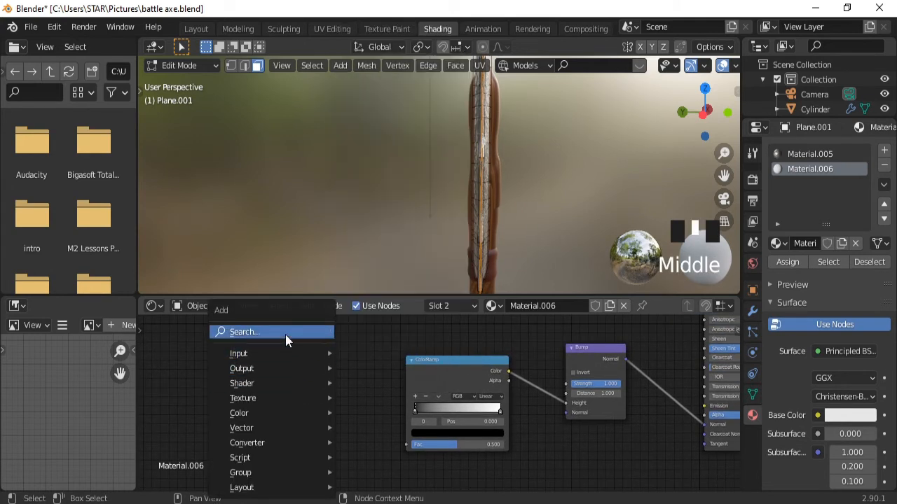
left_click(286, 334)
type("wa")
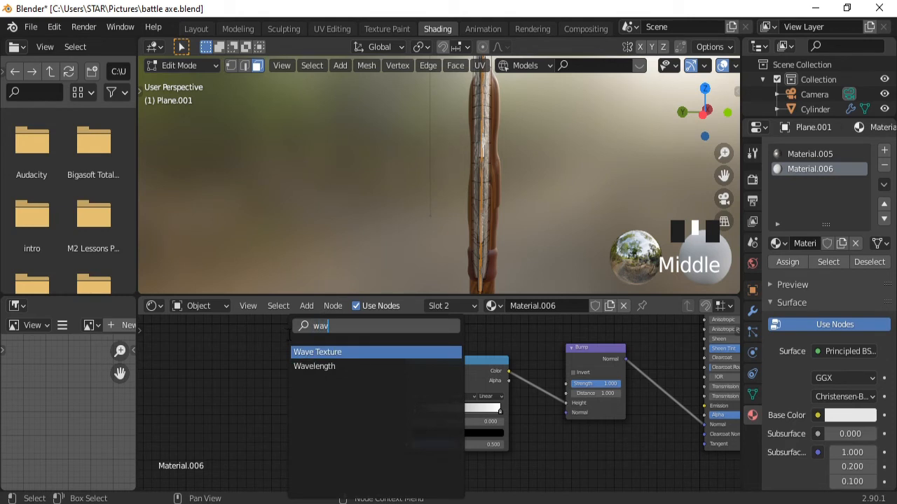
type("v")
left_click(328, 353)
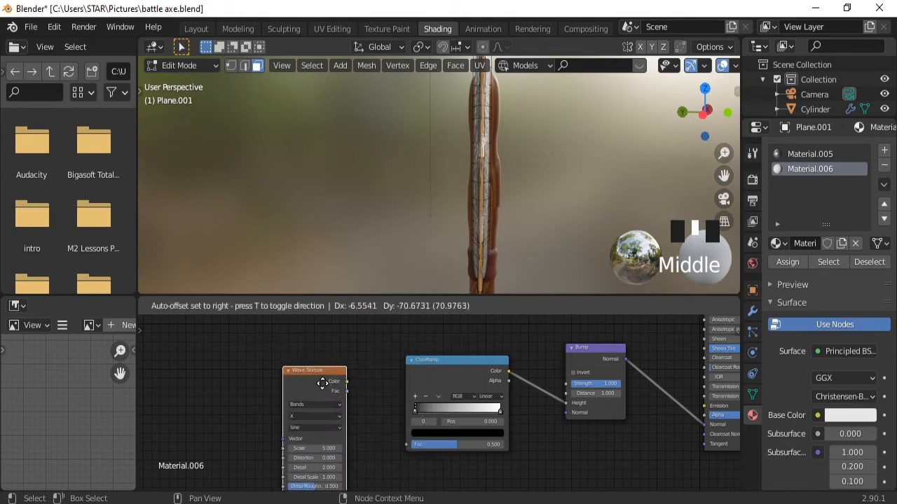
left_click(311, 381)
left_click_drag(332, 390, 406, 446)
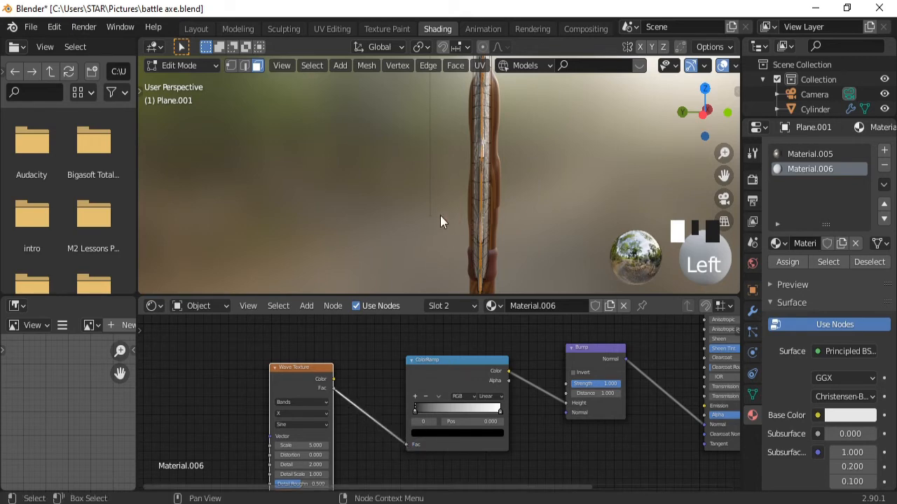
- Examine the selected cutting edge of the -X-side blade up close from an oblique angle
middle_click(400, 208)
middle_click_drag(400, 208, 563, 185)
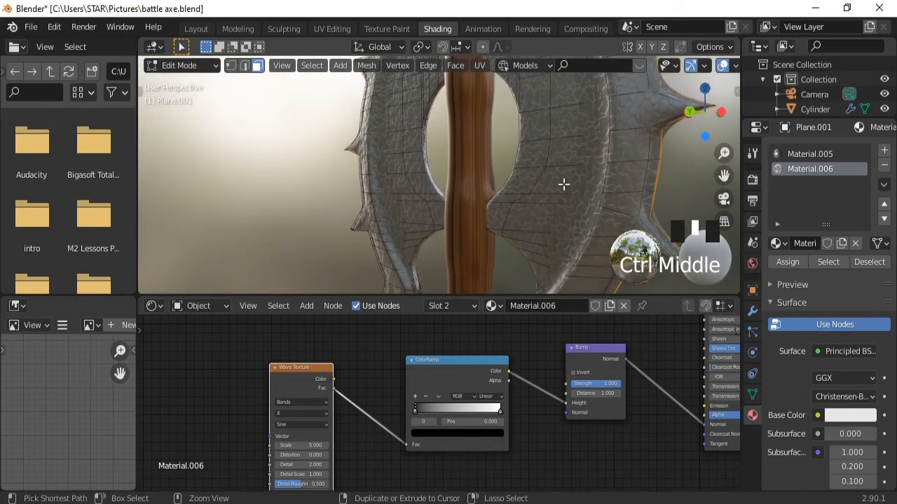
key("ctrl+KP_6")
key("ctrl+KP_6")
key("ctrl+KP_6")
key("ctrl+KP_6")
key("ctrl+KP_6")
key("ctrl+KP_6")
key("ctrl+KP_6")
key("ctrl+KP_6")
key("ctrl+KP_6")
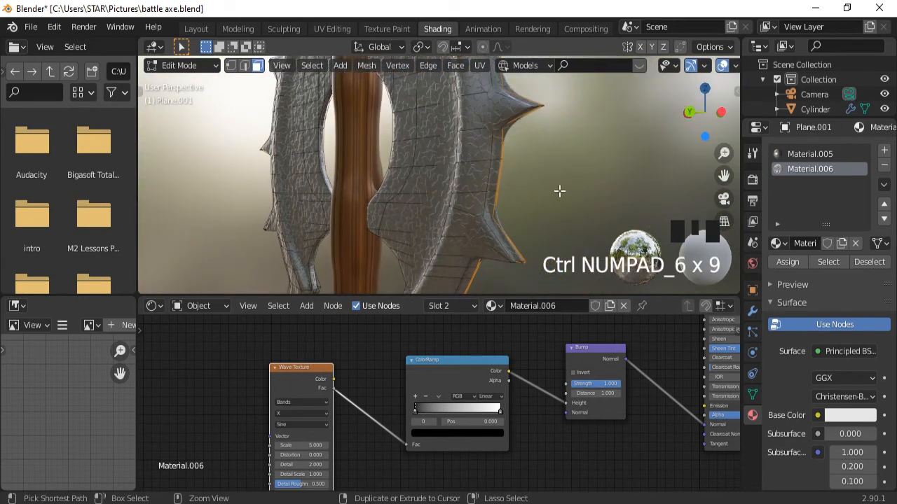
- Add Mapping and Texture Coordinate nodes to the Wave Texture and connect the Object output to the Mapping's Vector input
middle_click_drag(553, 203, 560, 184, "ctrl")
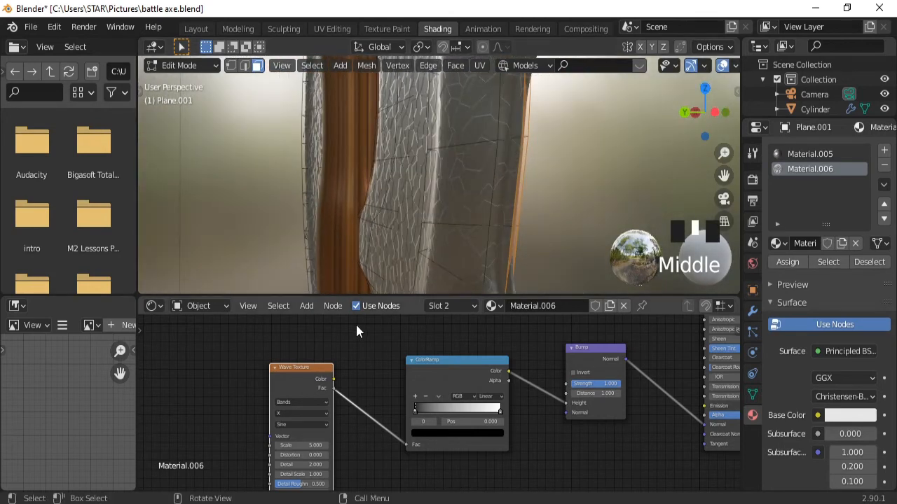
left_click(304, 366)
key("ctrl+t")
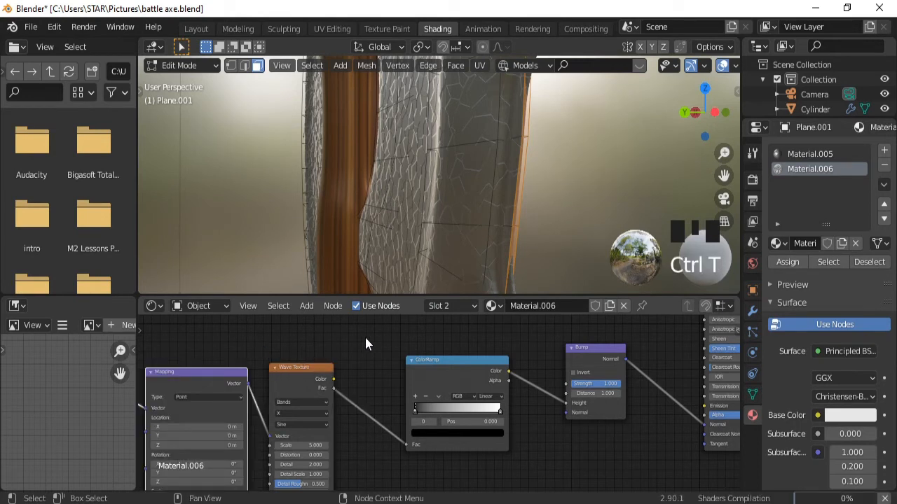
middle_click(269, 344)
middle_click_drag(268, 345, 441, 331)
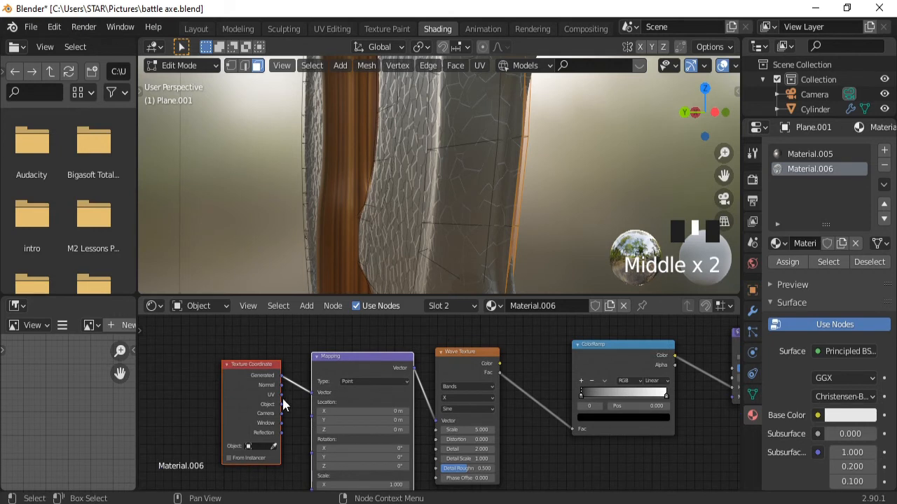
left_click_drag(281, 404, 314, 392)
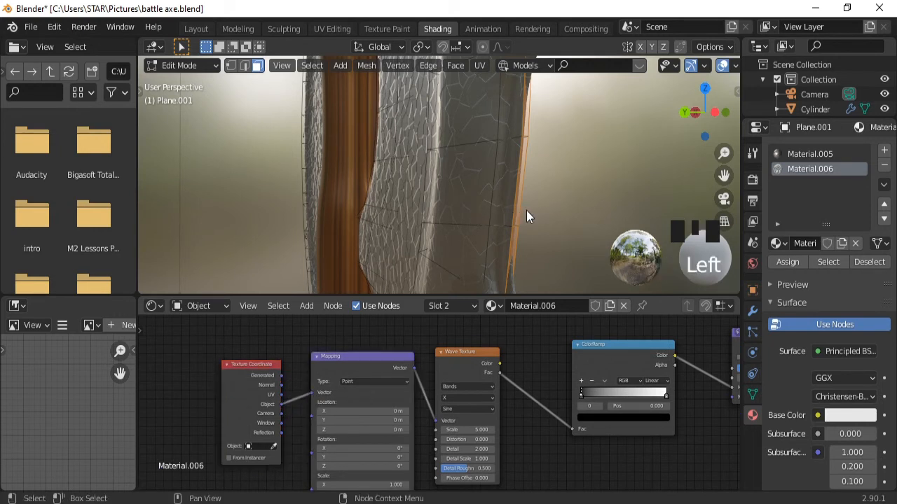
- Grow the selected cutting-edge faces of the -X-side blade by one ring and assign Material.006 to them
middle_click_drag(462, 200, 535, 199)
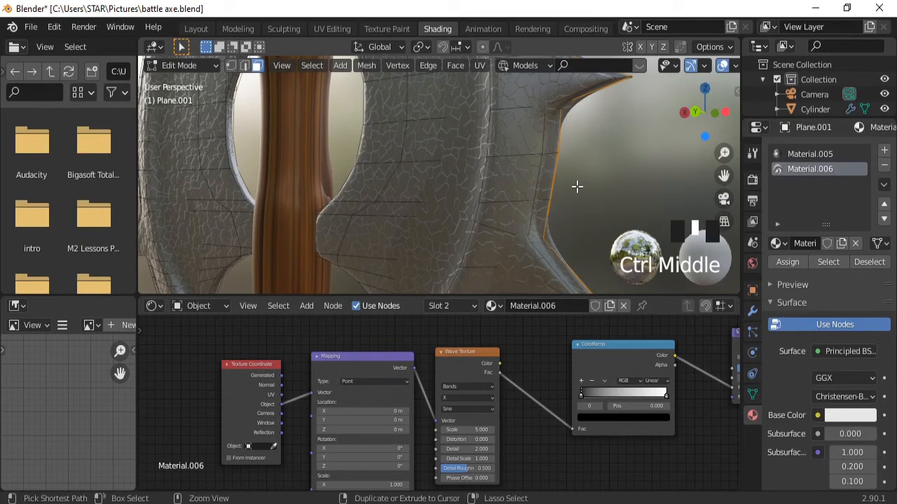
key("ctrl+KP_Add")
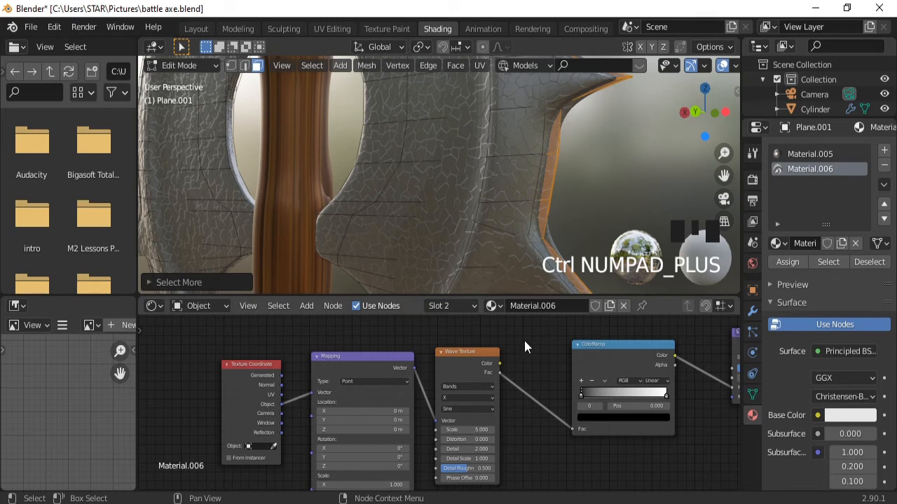
middle_click_drag(537, 344, 319, 338)
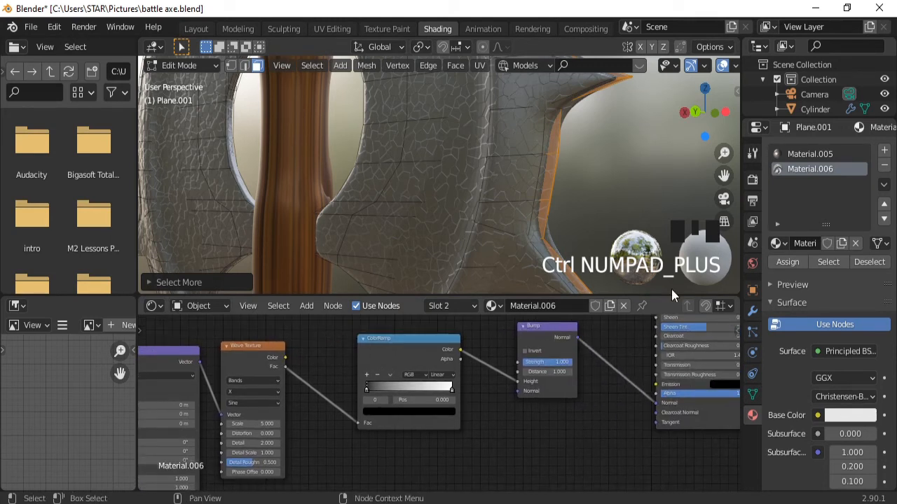
left_click(787, 260)
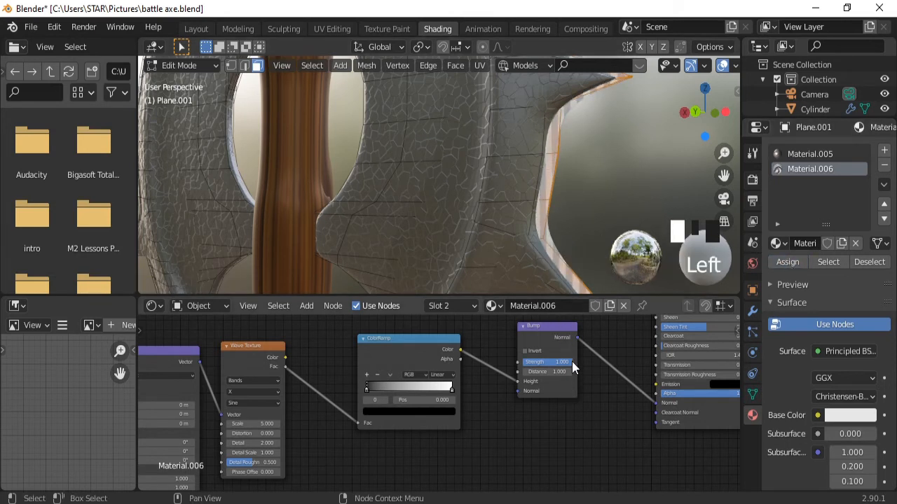
- Set the Principled BSDF's Metallic to 0.773 and Roughness to 0.186 for the cutting-edge material
middle_click_drag(625, 336, 526, 434)
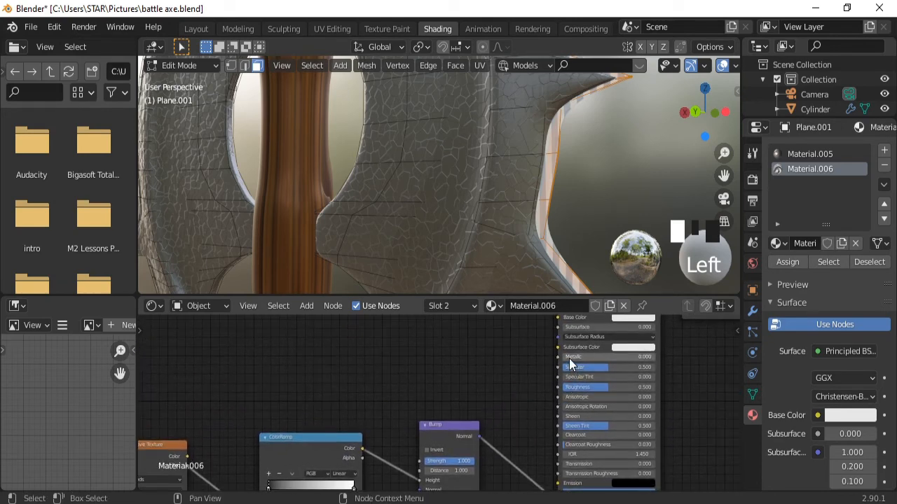
left_click_drag(569, 358, 633, 356)
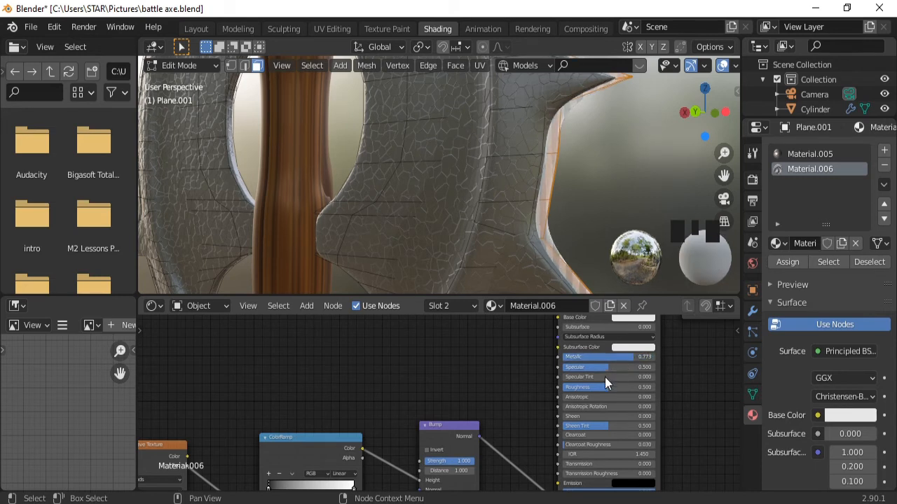
left_click_drag(606, 388, 586, 388)
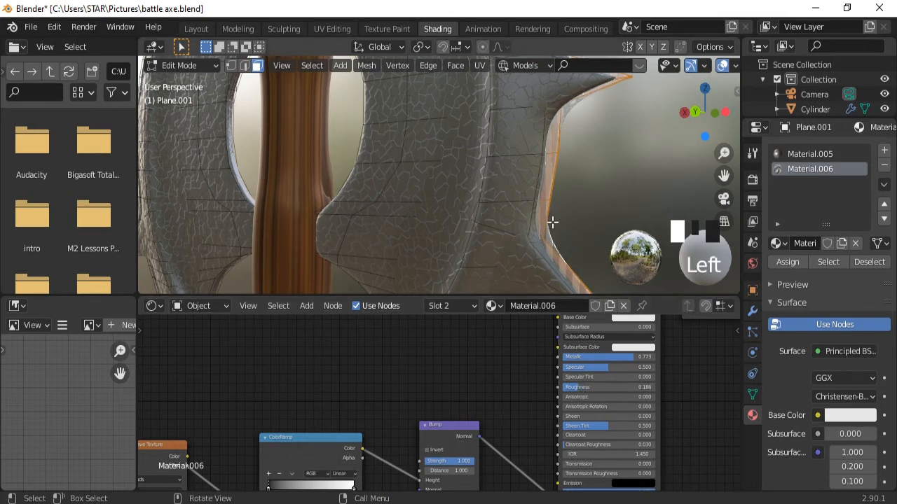
middle_click_drag(586, 176, 565, 181, "ctrl")
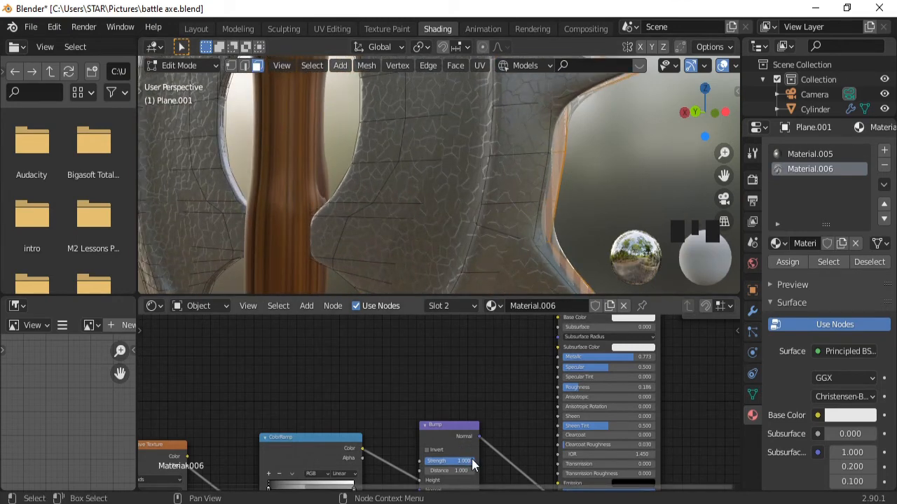
- Set the Bump node's Strength to 0.567 and check the cutting edge with the viewport overlays hidden briefly
left_click_drag(469, 461, 453, 461)
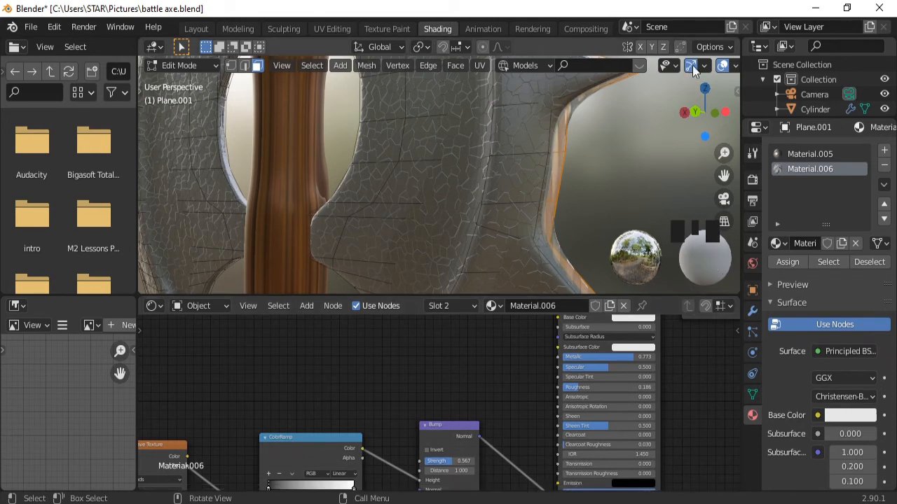
left_click(722, 64)
left_click(722, 64)
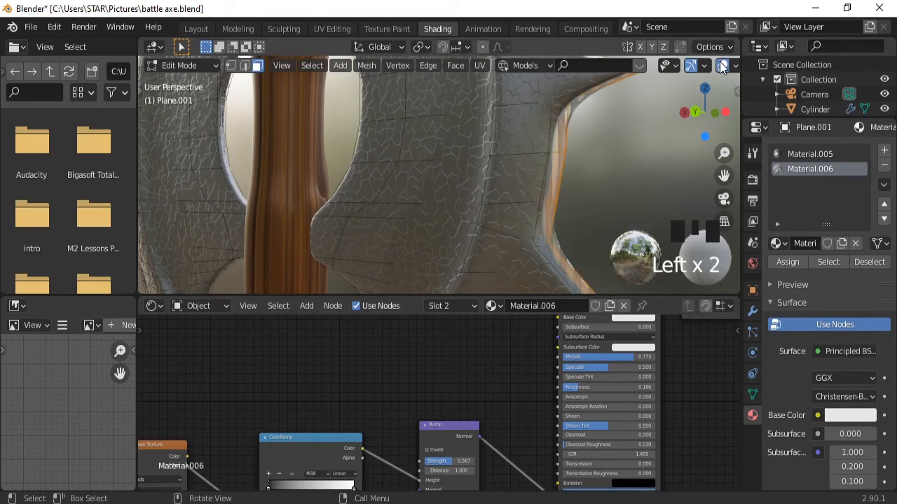
- Set the Wave Texture's type to Rings and its rings direction to Y
middle_click_drag(443, 403, 352, 464)
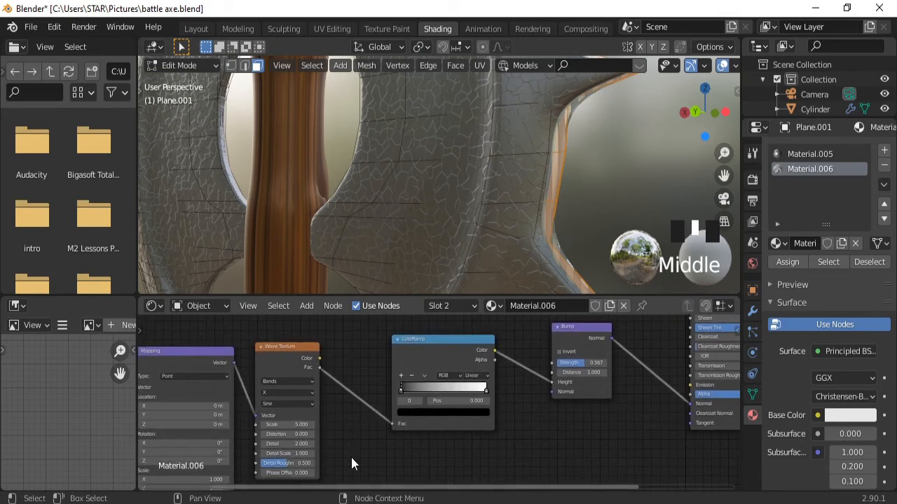
left_click(311, 403)
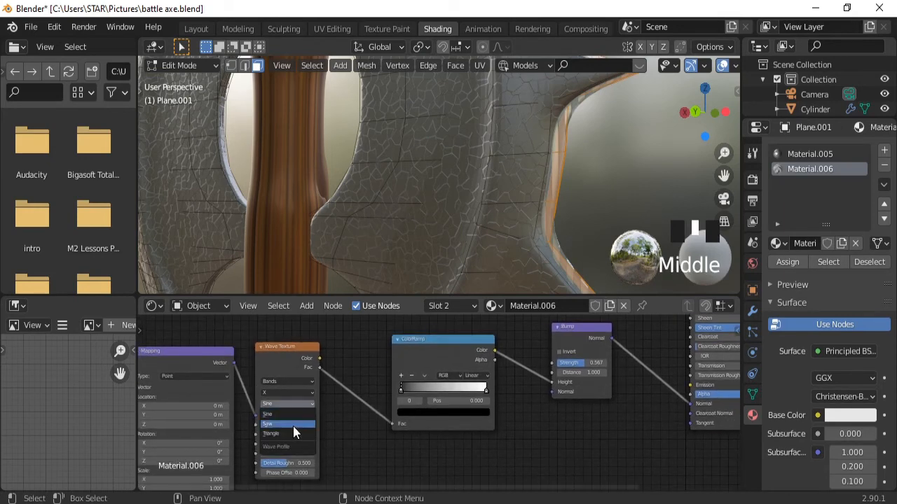
scroll(316, 425, "up", 2)
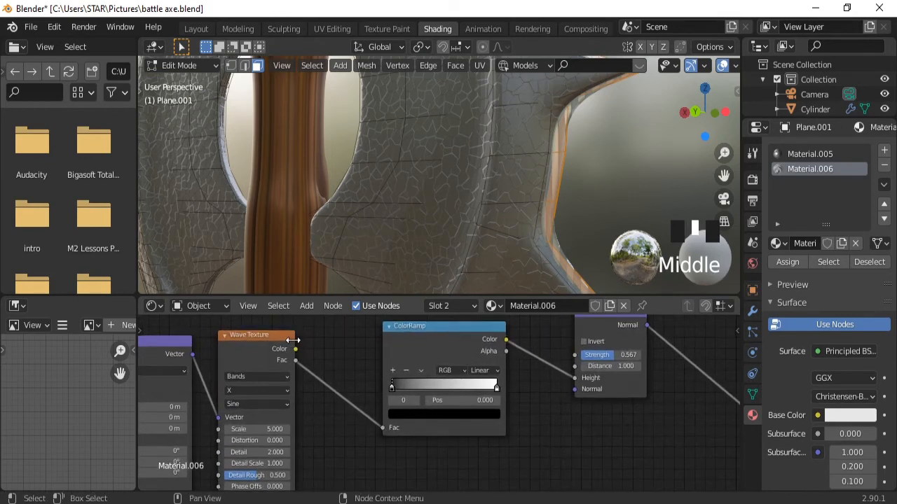
left_click(284, 376)
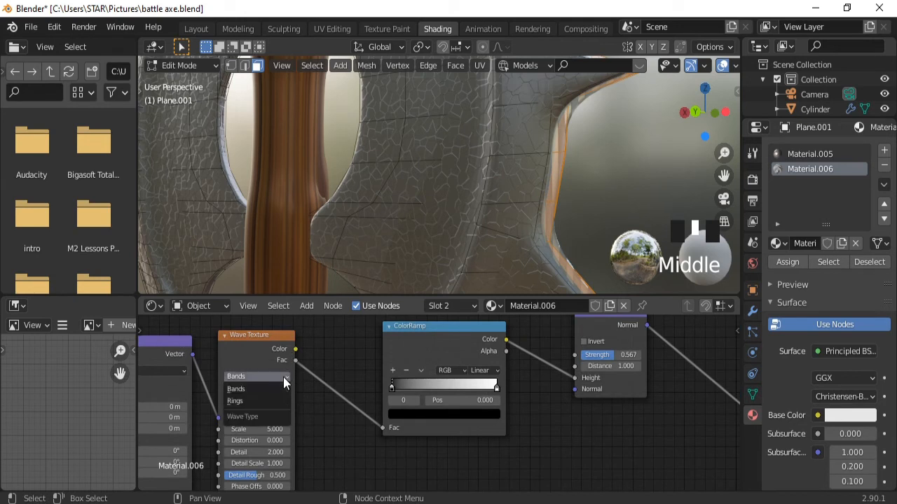
left_click(252, 401)
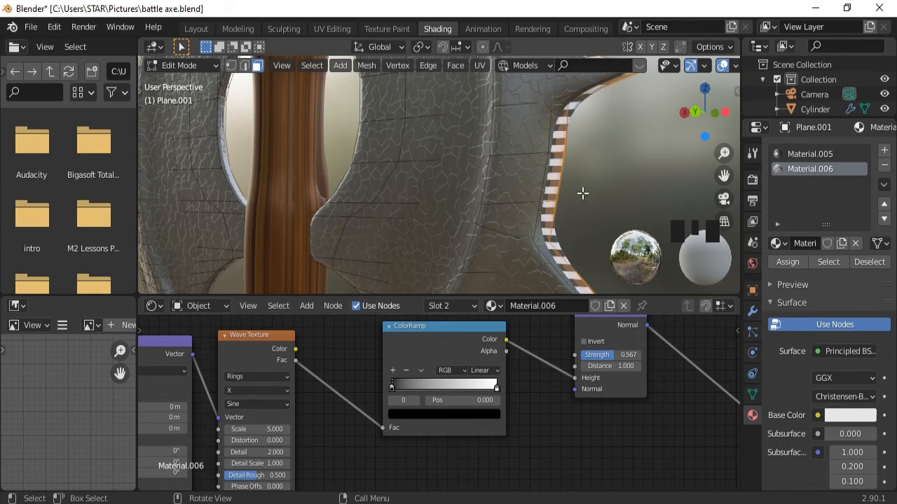
left_click(272, 389)
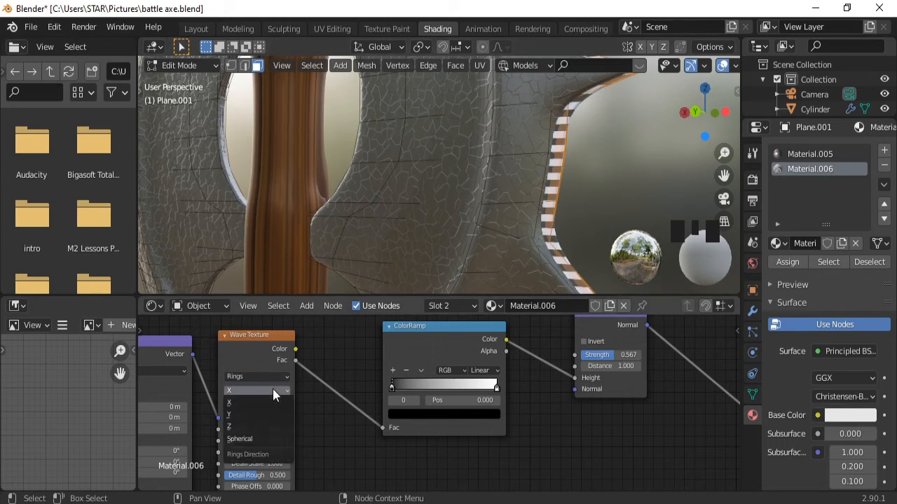
left_click(245, 416)
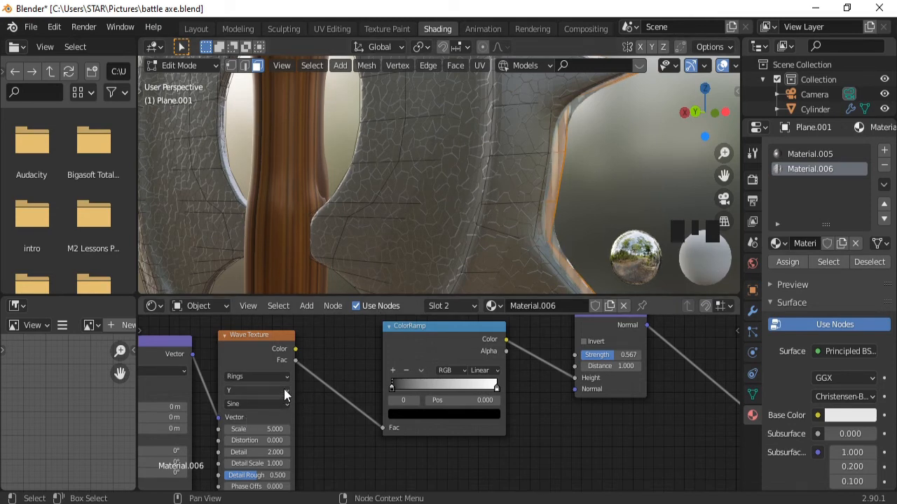
- Try the Z rings direction on the Wave Texture and return it to Y
left_click(283, 389)
left_click(253, 425)
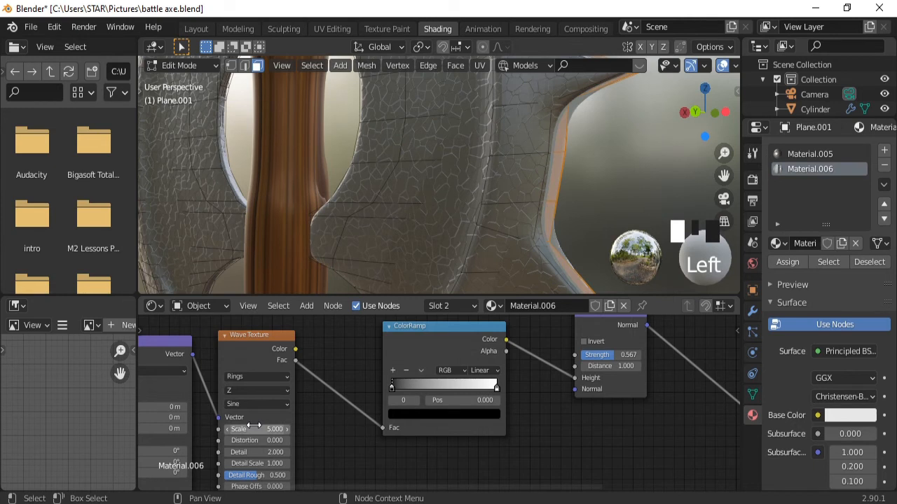
left_click(287, 389)
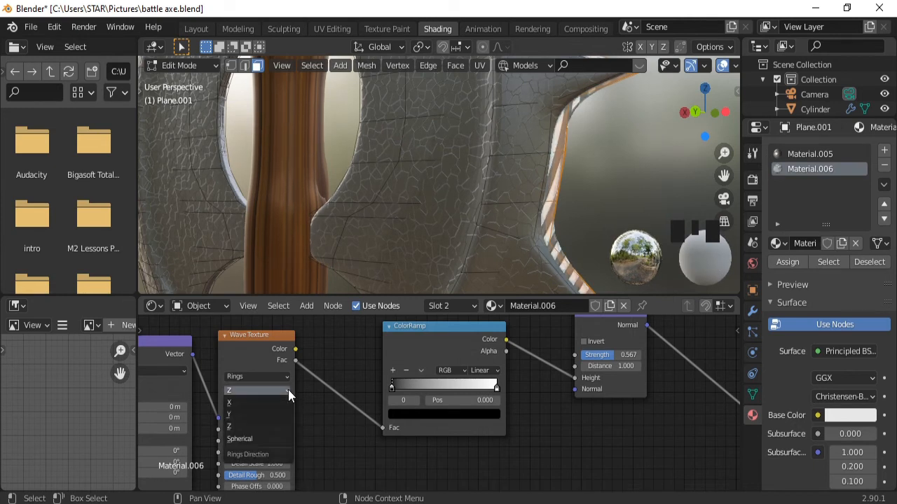
left_click(257, 413)
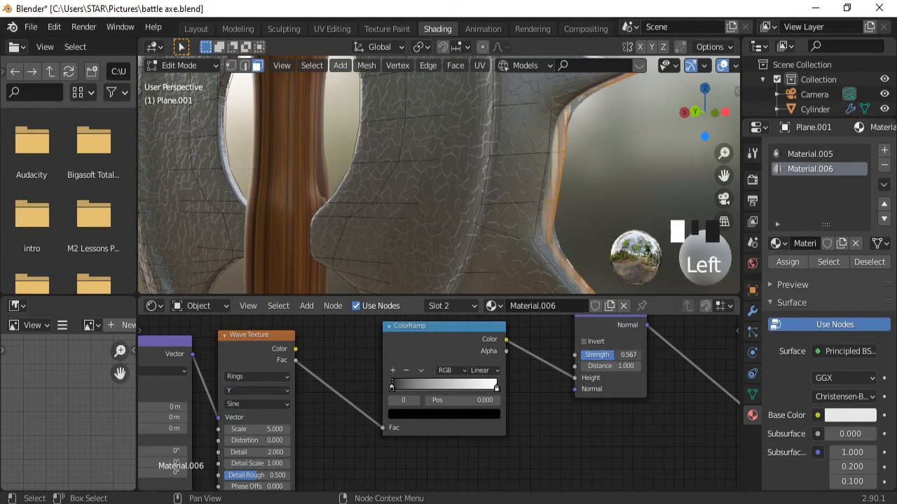
- Set the Bump node's Strength to 0.108 and inspect the blades with the viewport overlays temporarily hidden
left_click_drag(613, 355, 586, 355)
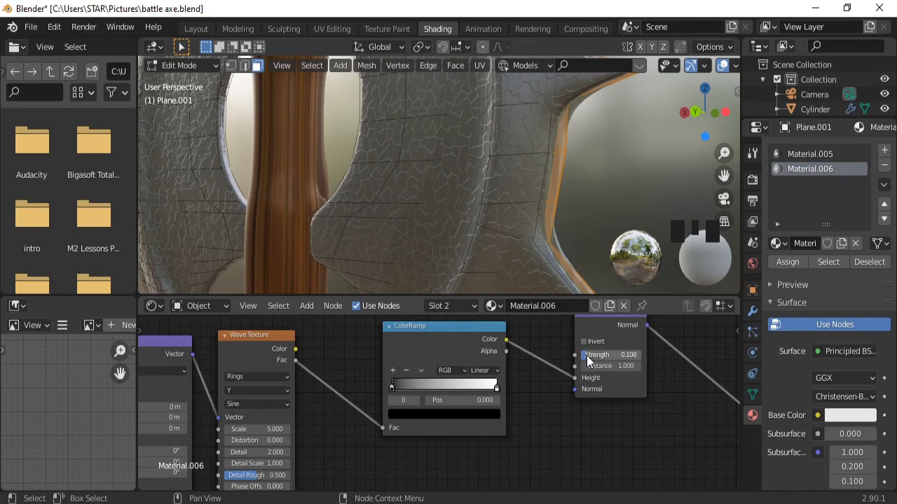
left_click(722, 66)
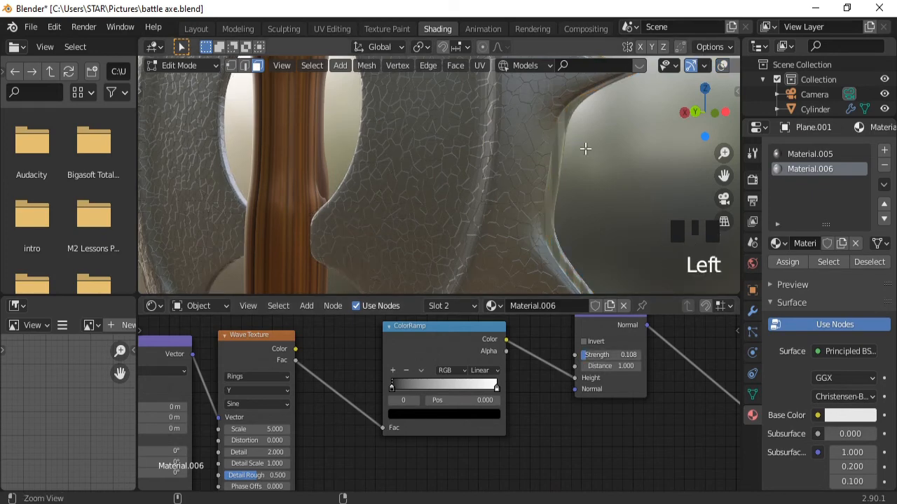
middle_click_drag(584, 148, 553, 222, "ctrl")
middle_click_drag(491, 203, 568, 198)
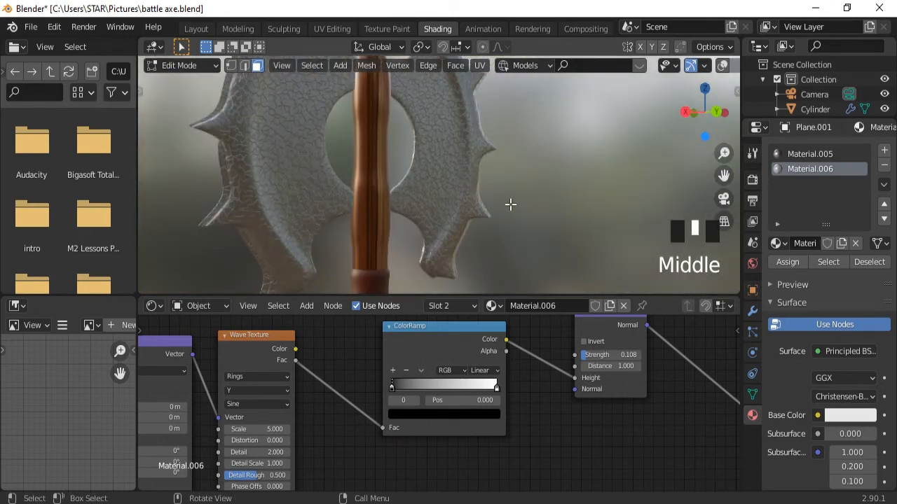
left_click(723, 66)
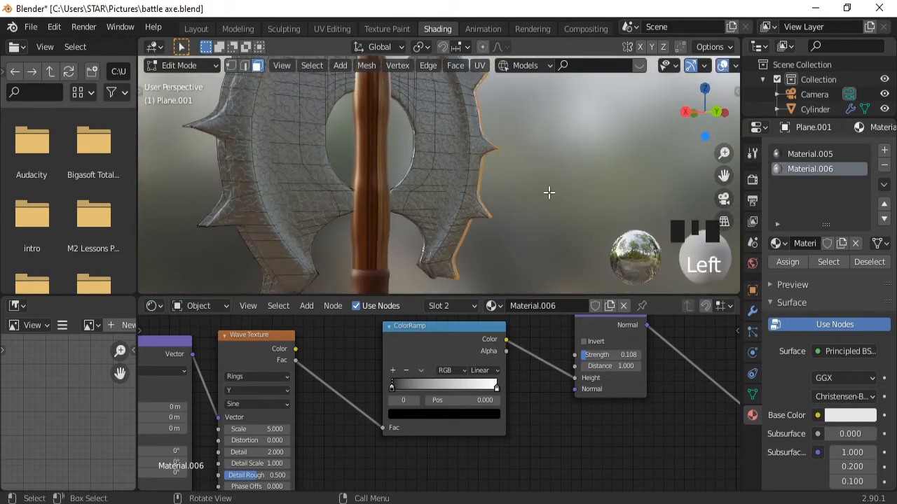
- Select the strip of faces along the thin cutting edge of the opposite blade
key("a")
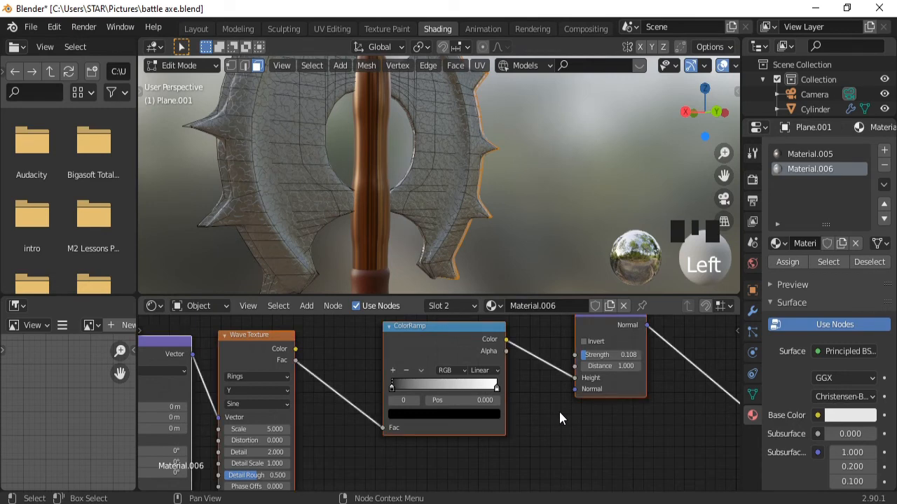
mouse_move(430, 278)
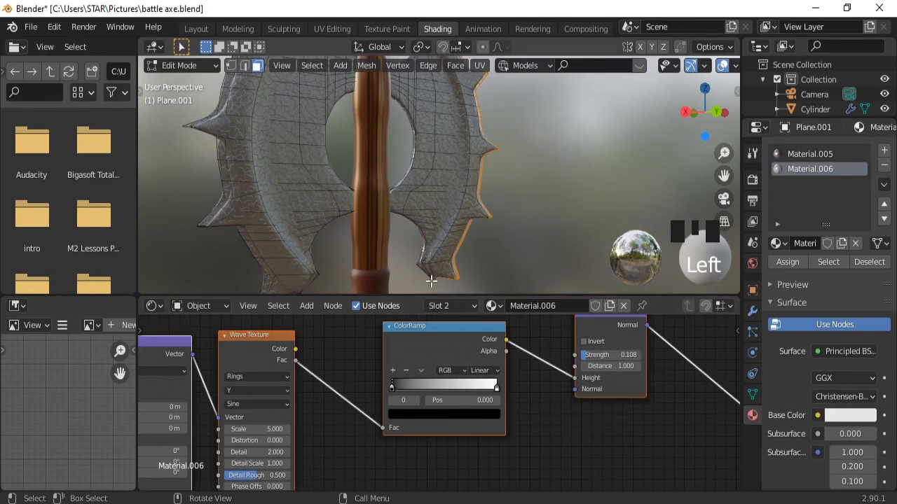
middle_click_drag(430, 278, 417, 204)
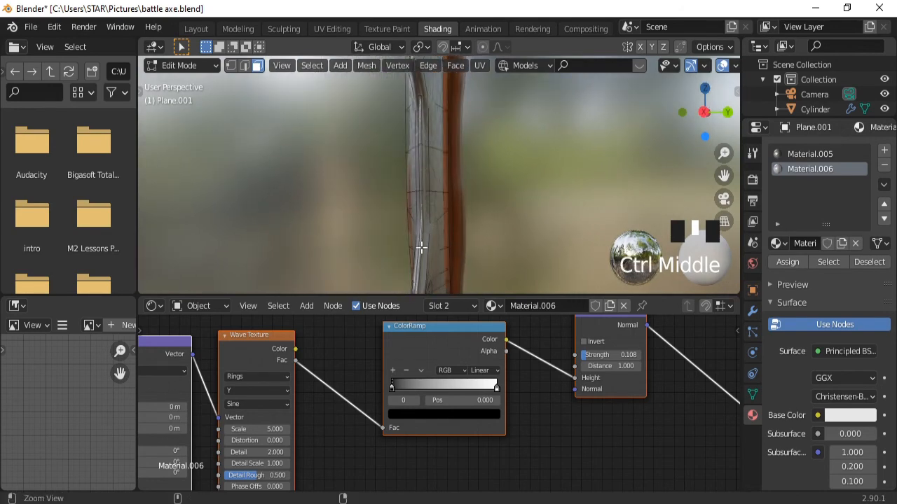
middle_click_drag(421, 246, 417, 208, "ctrl")
triple_click(416, 208)
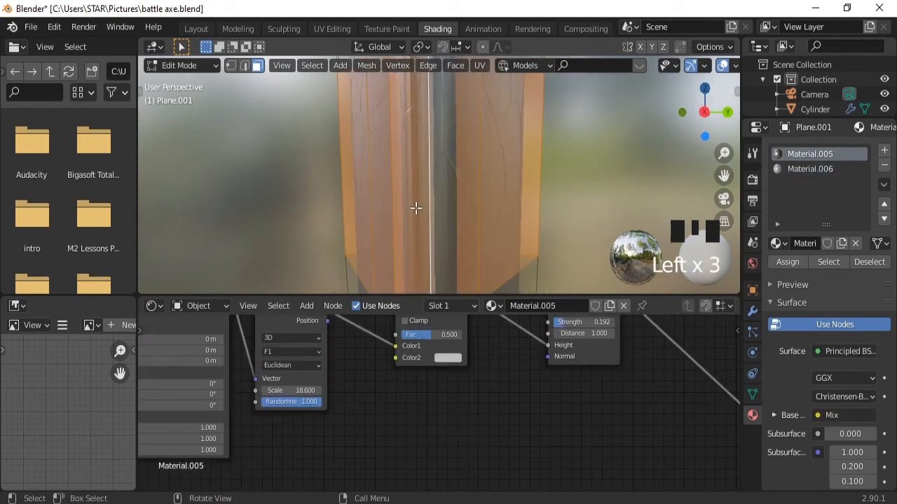
middle_click_drag(414, 217, 422, 243, "ctrl")
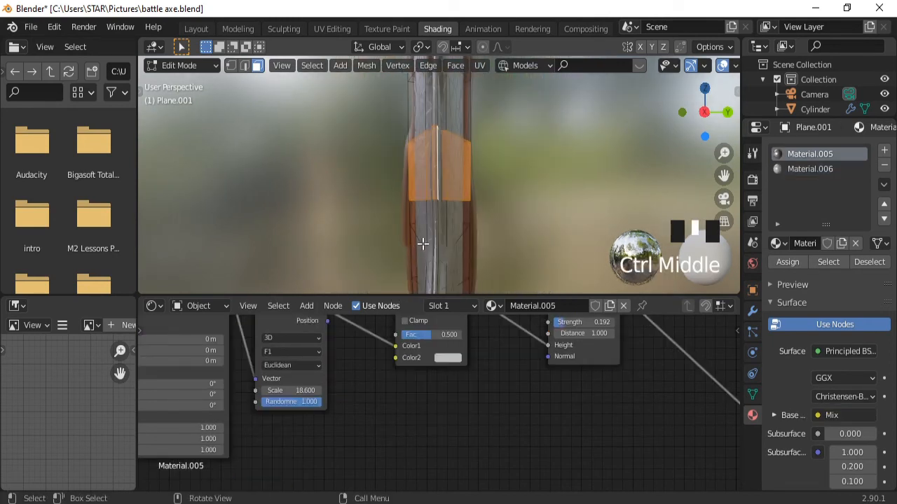
triple_click(431, 241)
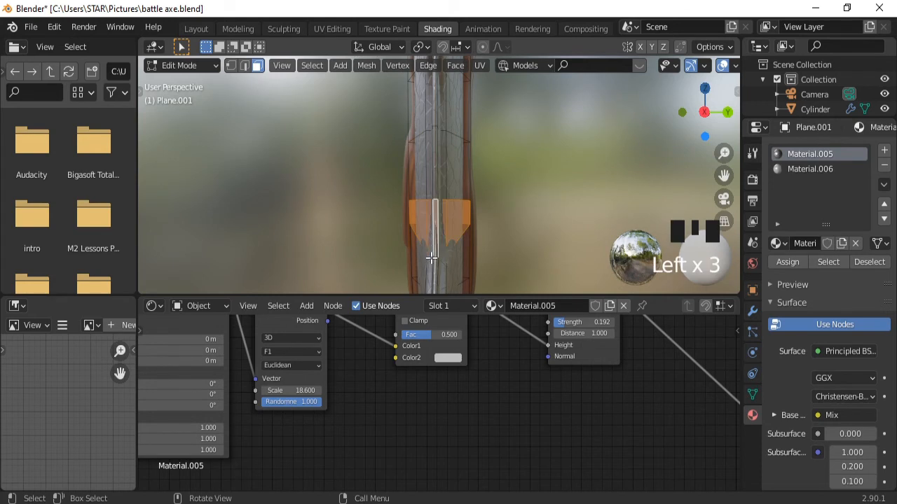
left_click(431, 258)
double_click(431, 258)
triple_click(430, 258)
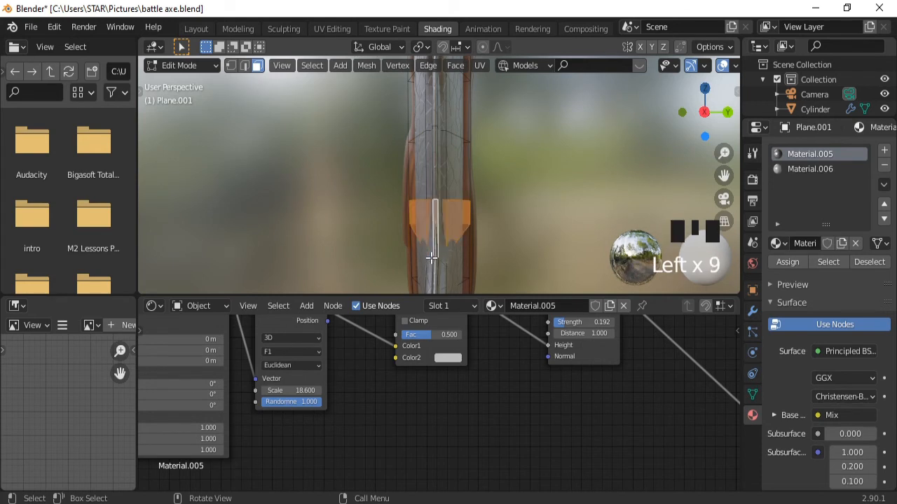
triple_click(435, 126)
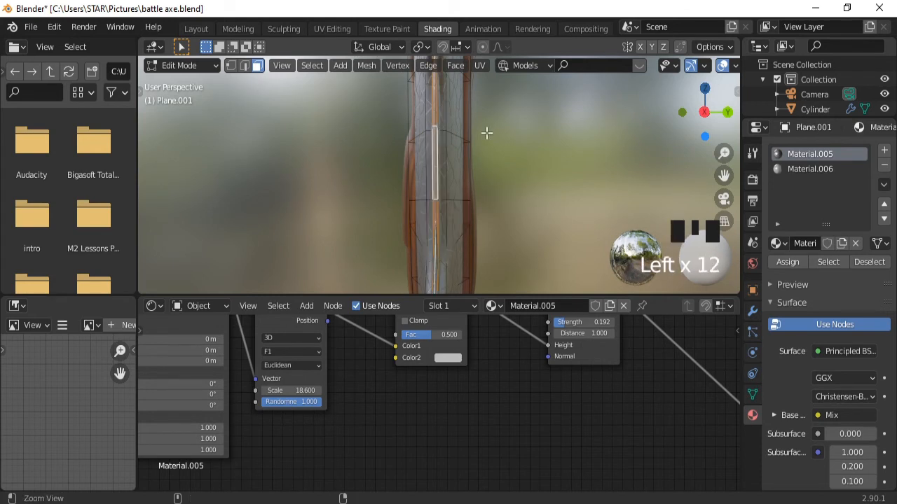
- Assign Material.006 to the selected cutting-edge faces
mouse_move(487, 134)
middle_mouse_down("ctrl")
mouse_move(474, 174)
mouse_move(448, 185)
mouse_move(552, 189)
mouse_move(462, 200)
mouse_move(484, 140)
middle_mouse_up("ctrl")
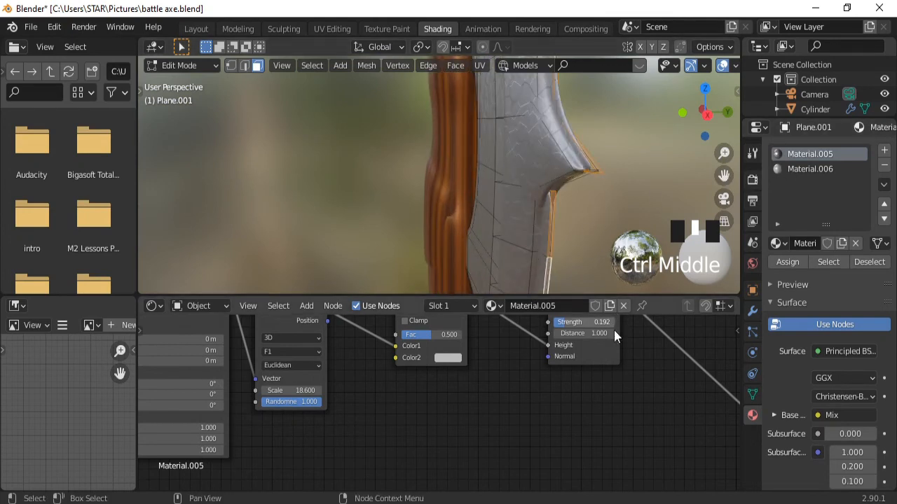
middle_click_drag(640, 349, 544, 431)
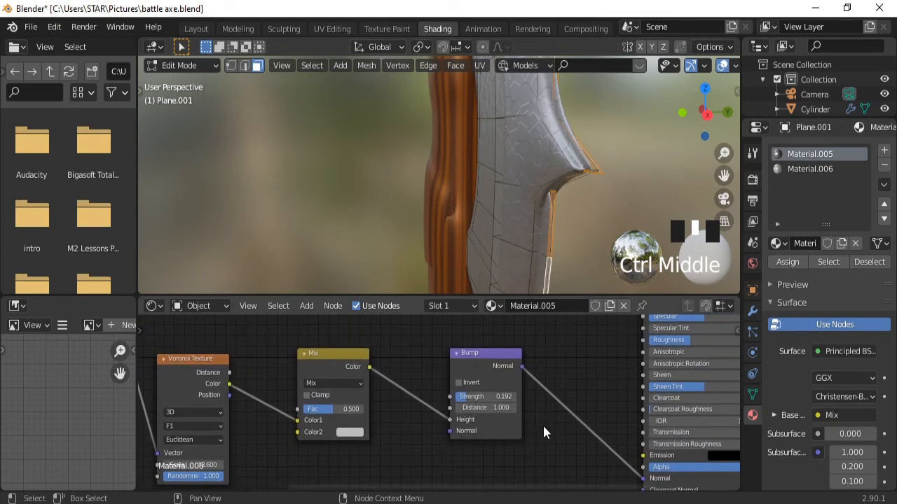
left_click(790, 169)
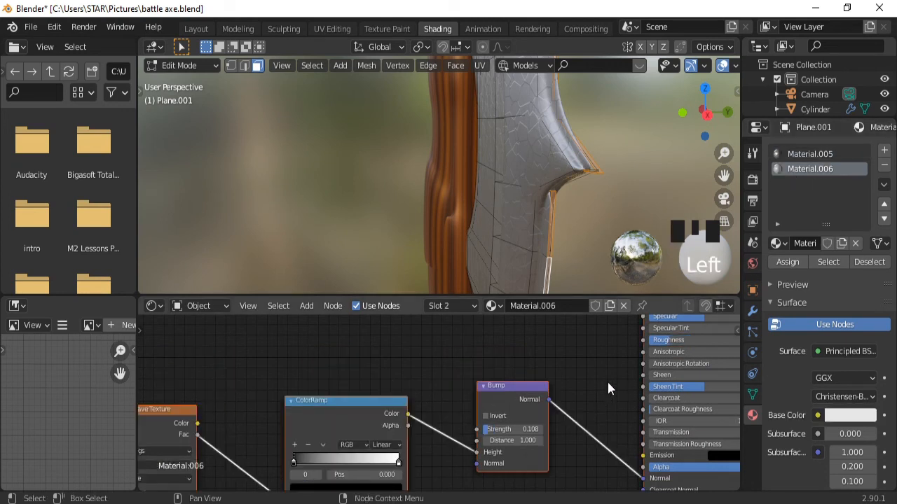
left_click(786, 262)
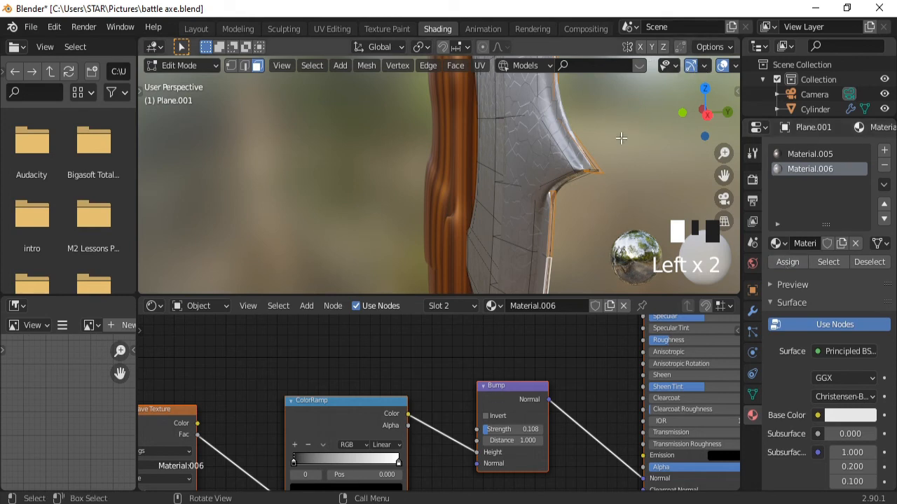
- Grow the face selection once and inspect both axe blades with the viewport overlays temporarily hidden
key("ctrl+KP_Add")
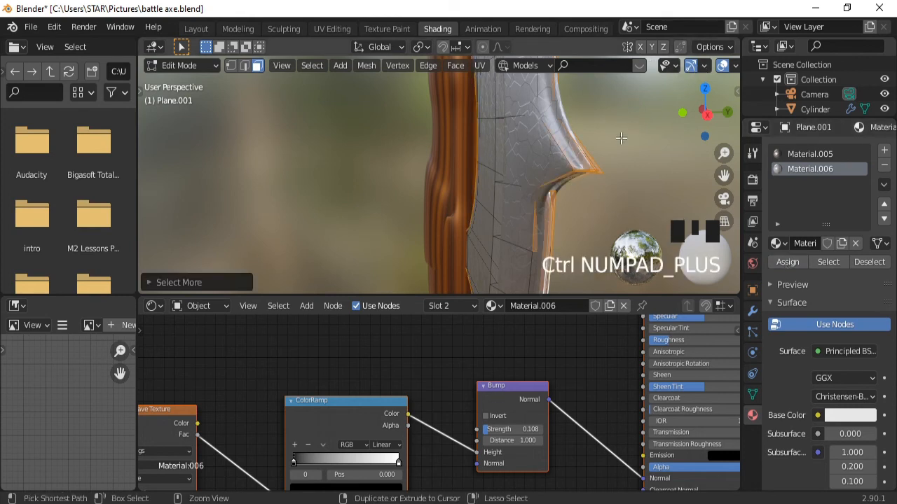
left_click(723, 65)
middle_click_drag(527, 168, 606, 236)
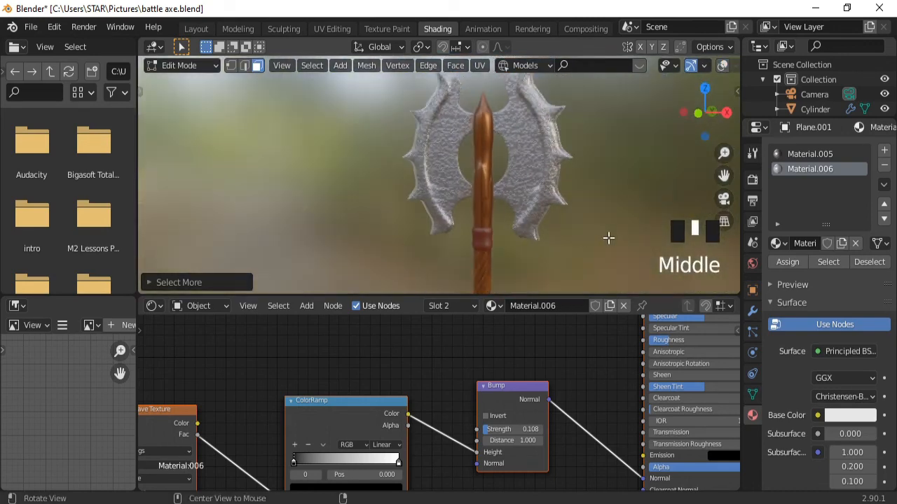
middle_click_drag(553, 236, 615, 188, "ctrl")
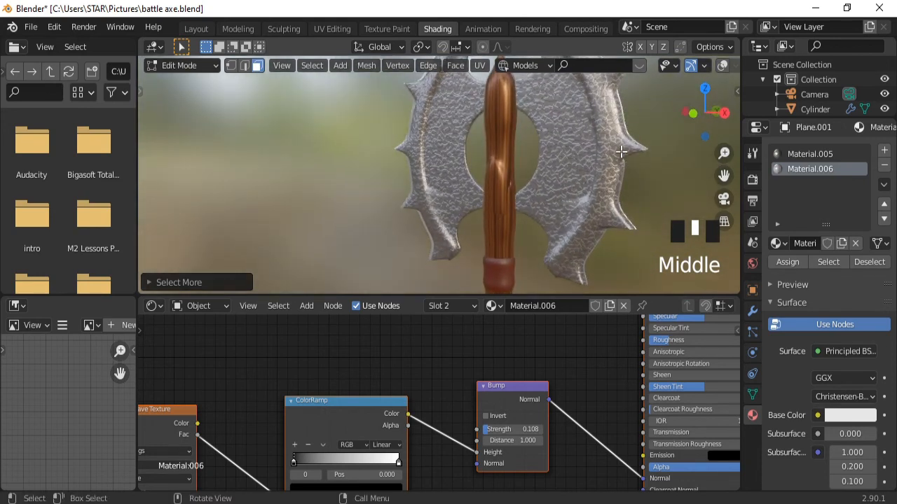
left_click(717, 66)
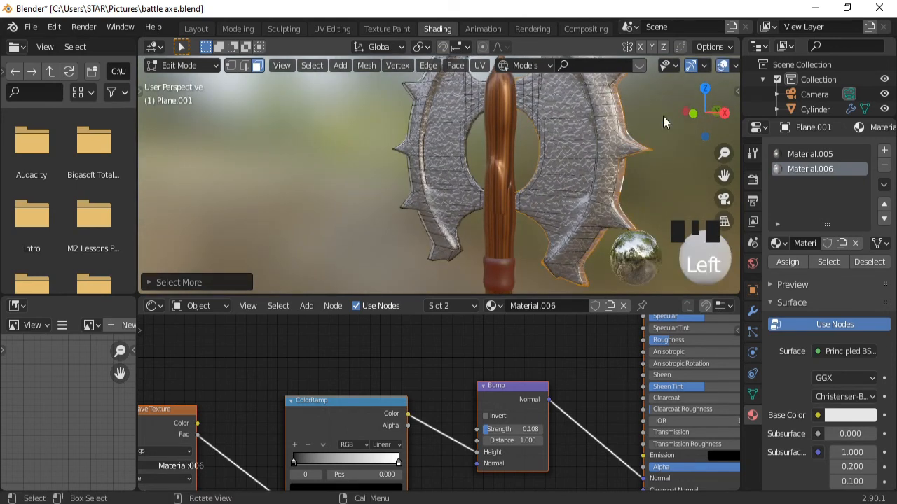
- Return to Object Mode and set the Bump Strength of Material.006 to 0.058
key("Tab")
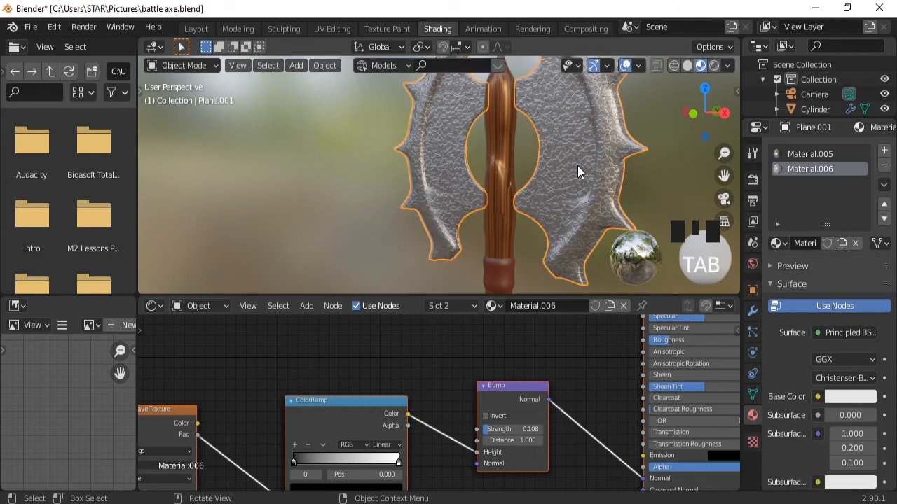
middle_click_drag(595, 346, 536, 352)
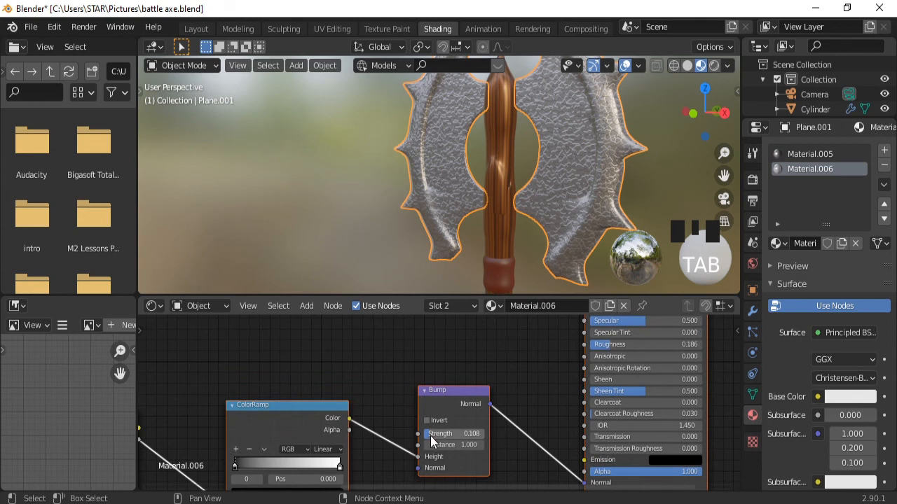
left_click_drag(454, 434, 472, 433)
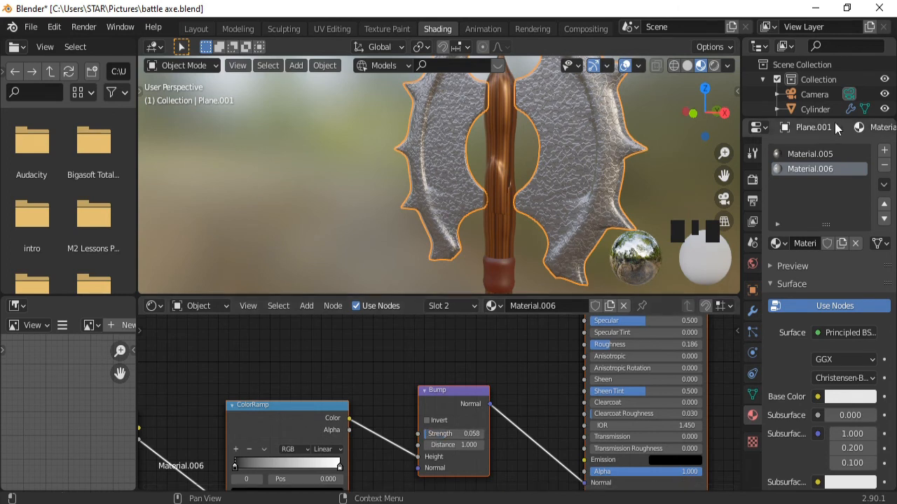
- Set the Bump Strength of Material.005 to 0.083 and check the blades with the overlays briefly hidden
left_click(802, 153)
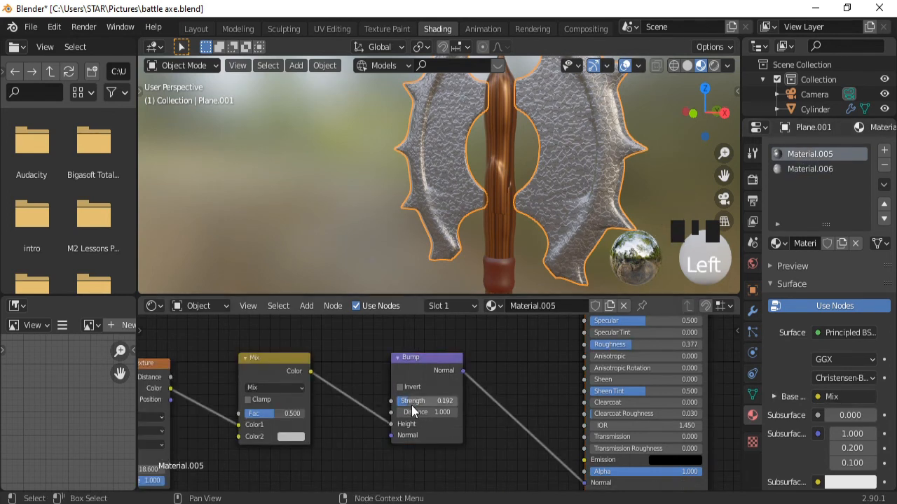
left_click_drag(408, 405, 399, 406)
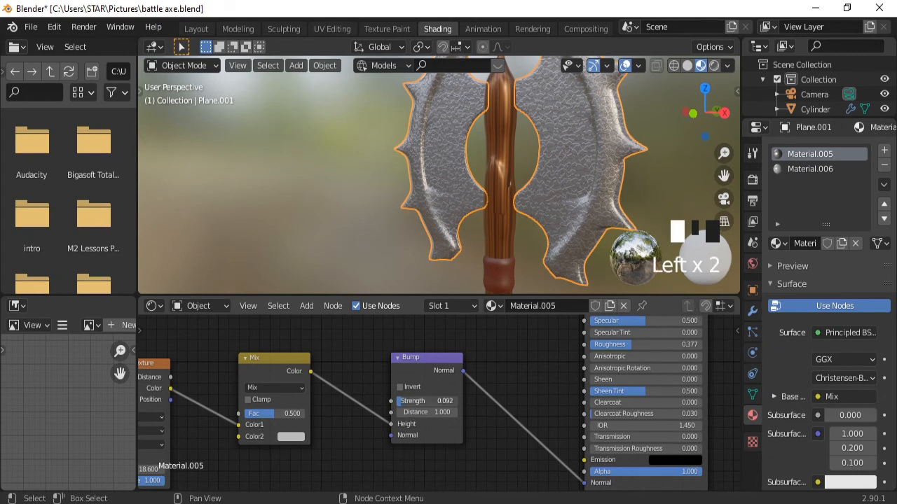
left_click(624, 65)
middle_click_drag(572, 137, 590, 113, "ctrl")
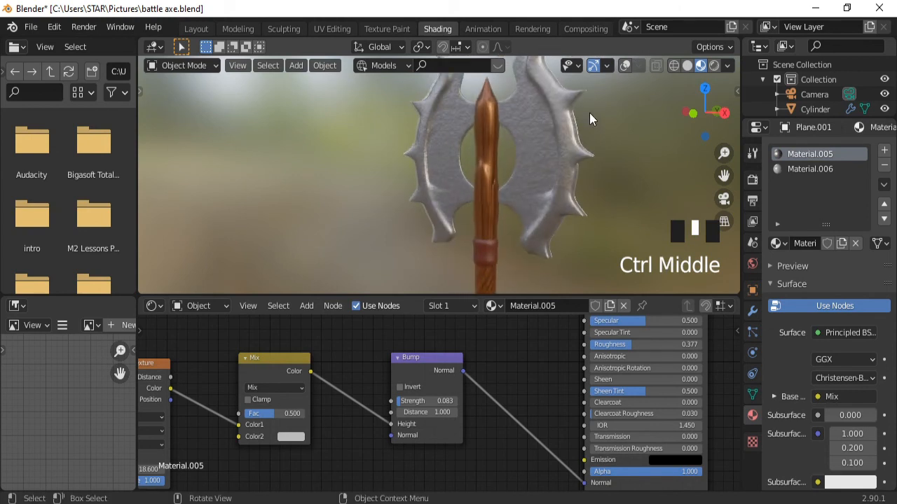
left_click(626, 64)
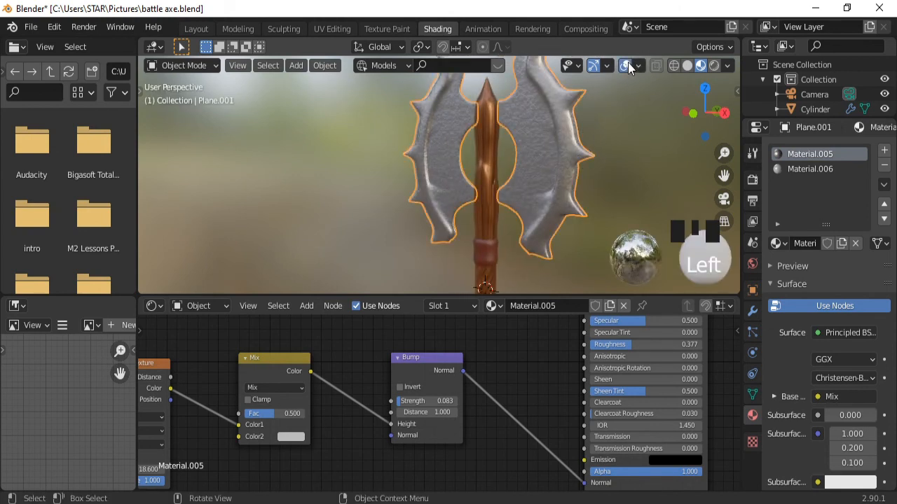
- In the Layout workspace, edit the blades in vertex mode and try to connect the two vertices at the base of a blade's middle spike
left_click(192, 31)
key("Tab")
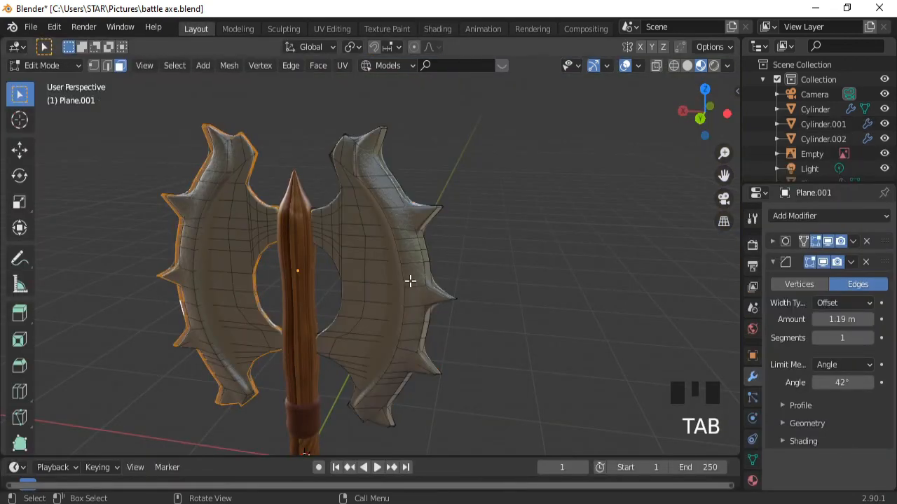
middle_click_drag(459, 324, 454, 306, "ctrl")
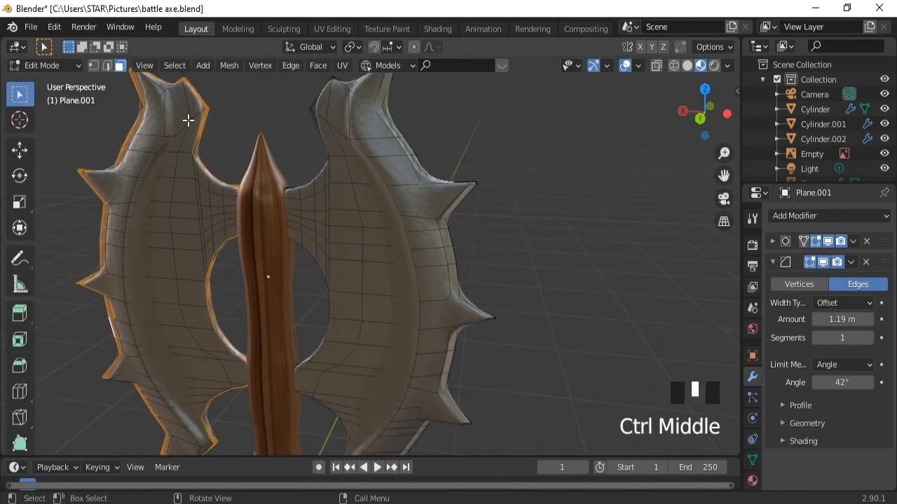
left_click(93, 66)
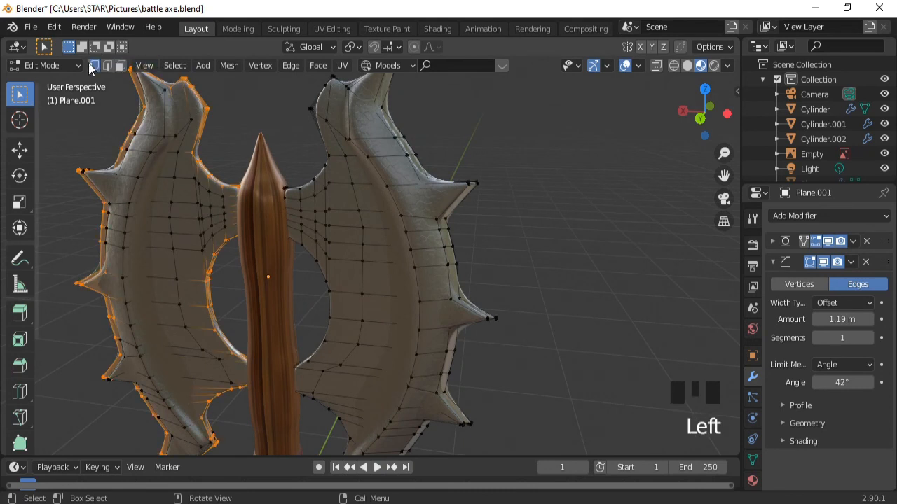
middle_click_drag(477, 368, 469, 306, "ctrl")
left_click(469, 306)
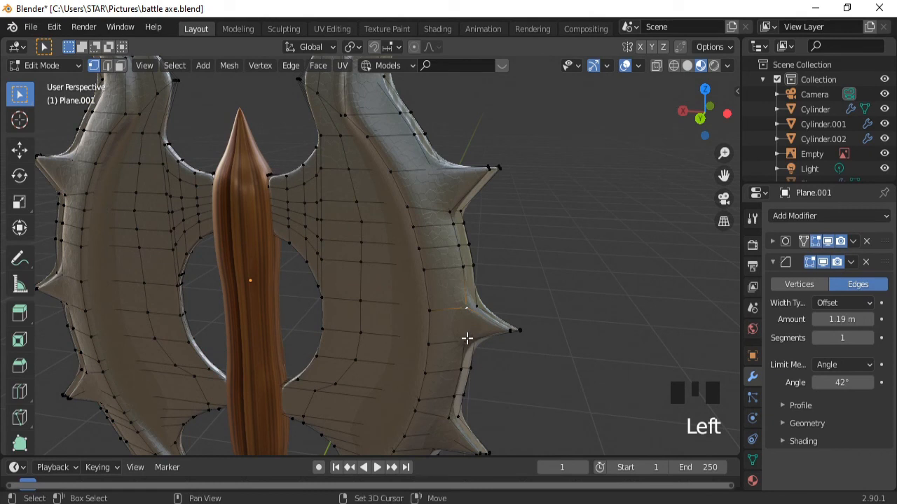
left_click(516, 342, "shift")
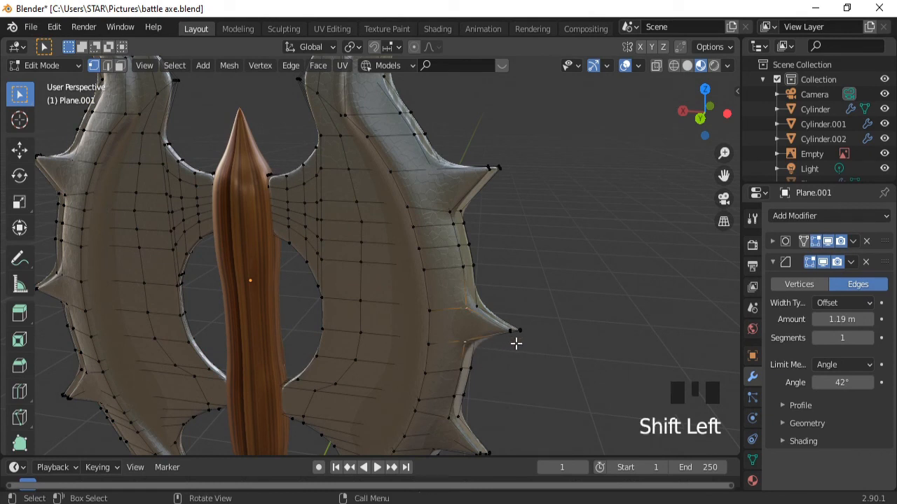
key("j")
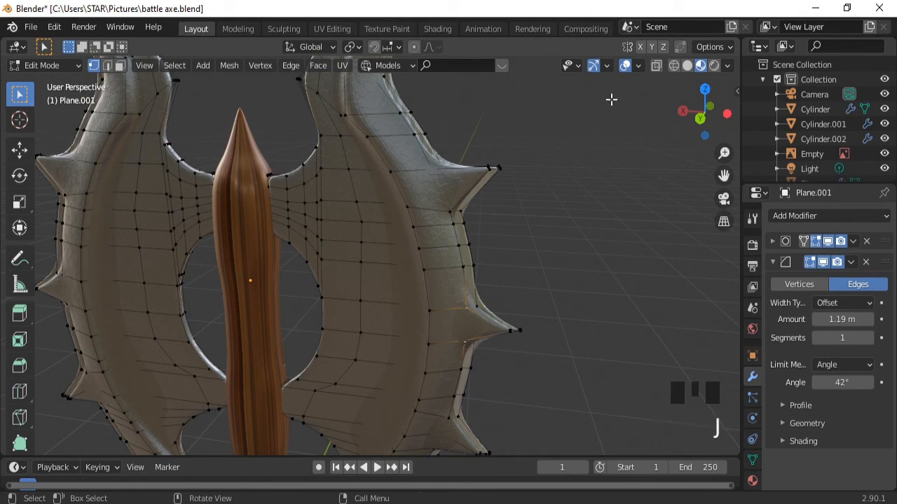
- Enable X-ray display and subdivide the edge between the two selected vertices at the spike's base
left_click(656, 65)
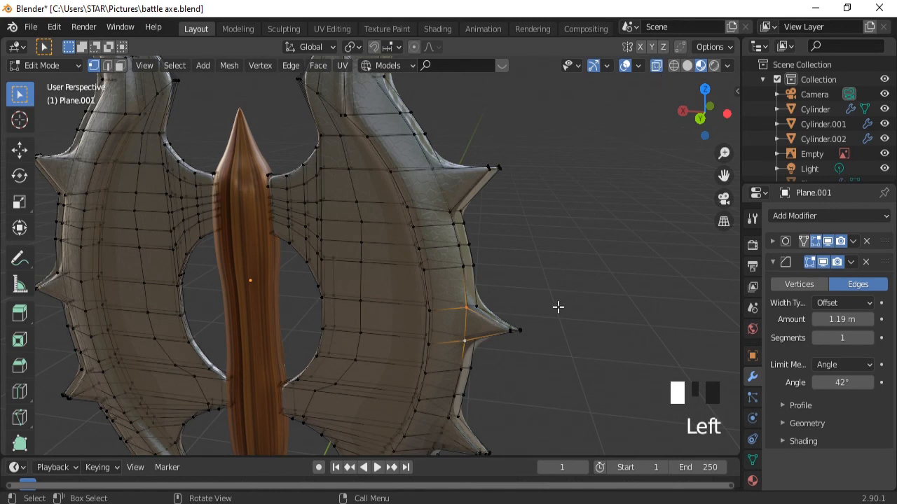
right_click(558, 307)
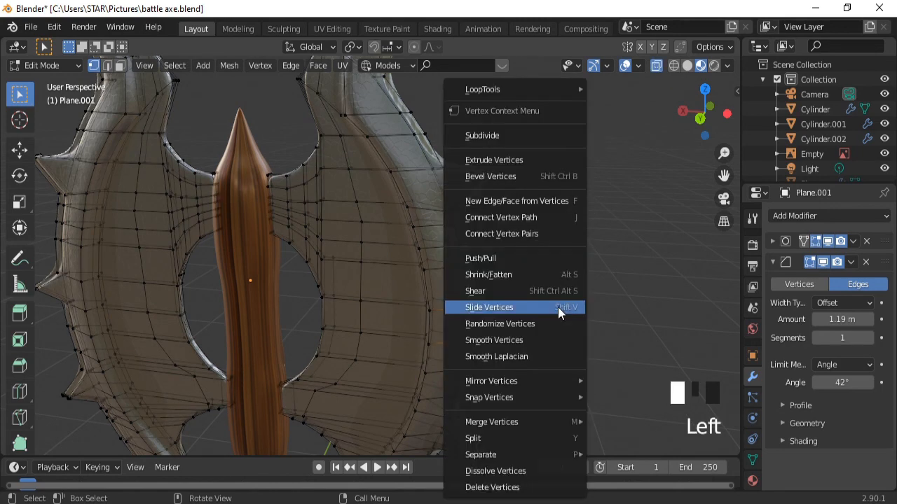
left_click(503, 137)
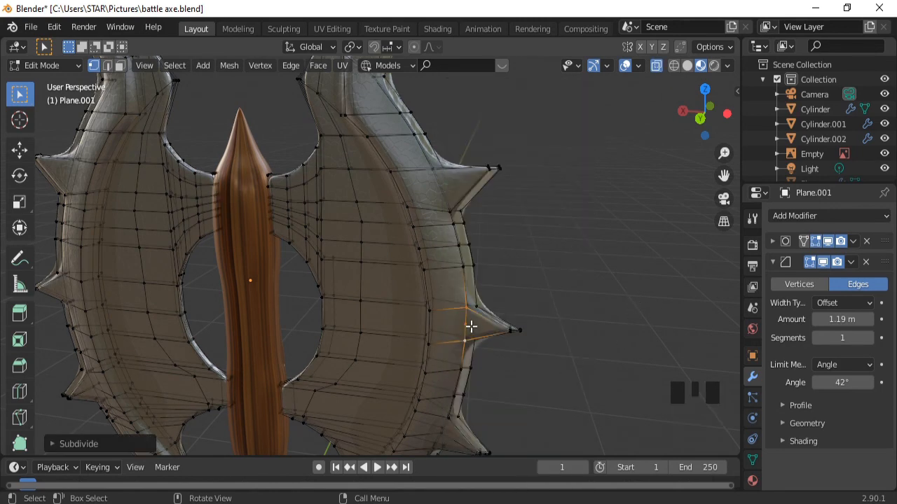
- Connect the new midpoint vertex at the base of the middle spike to the vertex at the spike's tip
left_click(466, 326)
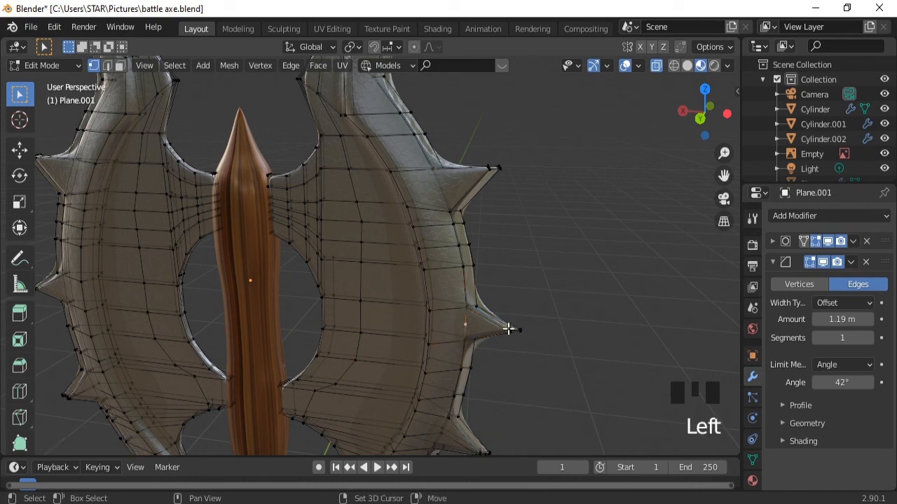
left_click(508, 329, "shift")
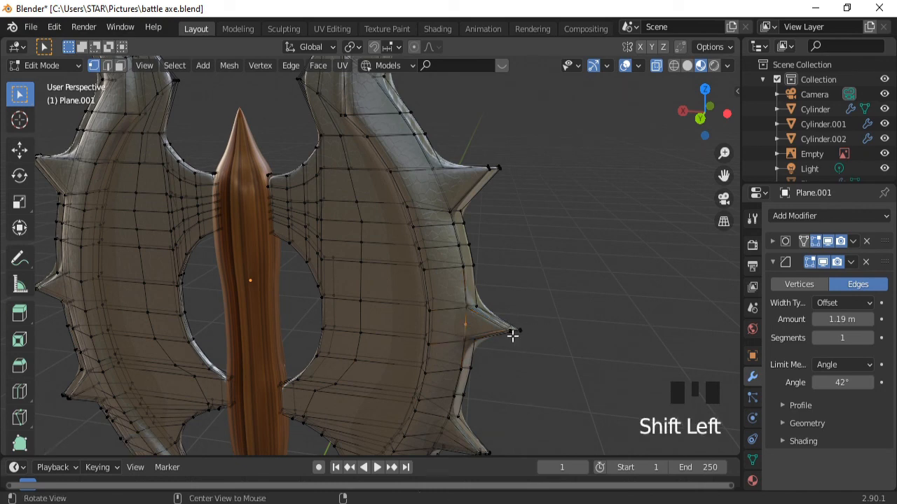
middle_click_drag(511, 334, 553, 307)
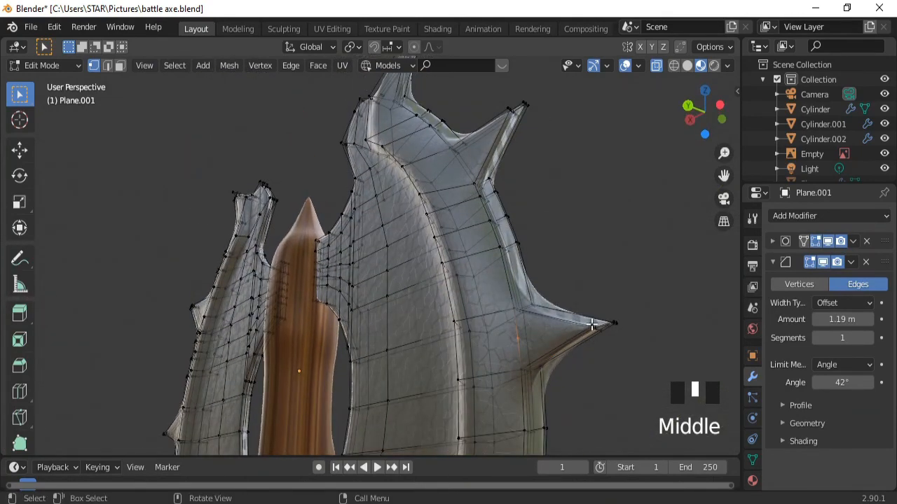
left_click(592, 326)
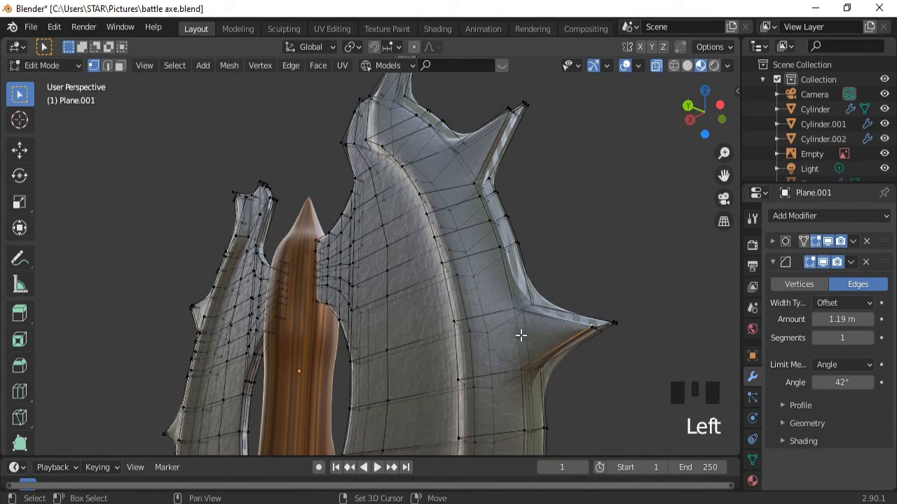
left_click(521, 332, "shift")
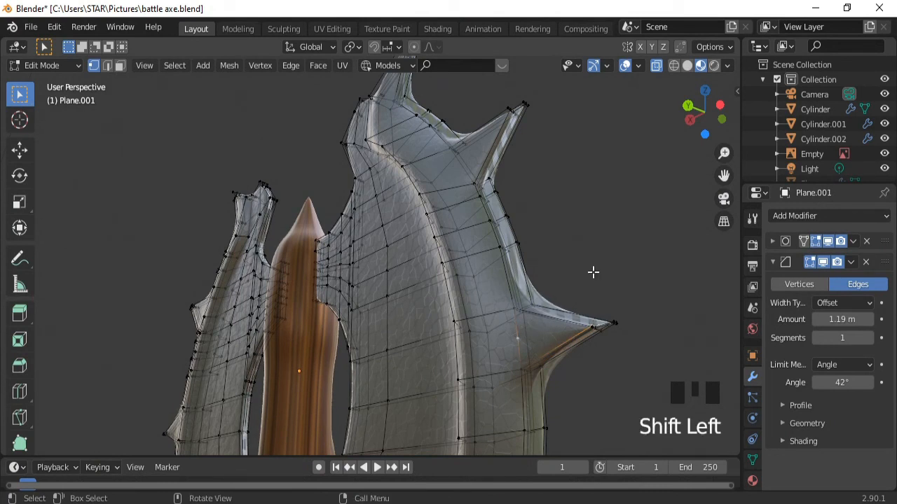
key("j")
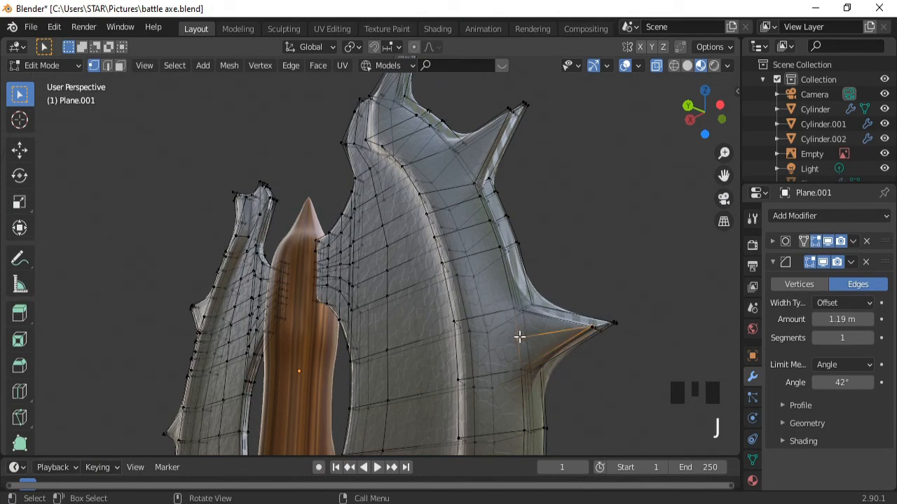
- Move the midpoint vertex at the spike's base about 0.036 m along the global Y axis
left_click(518, 338)
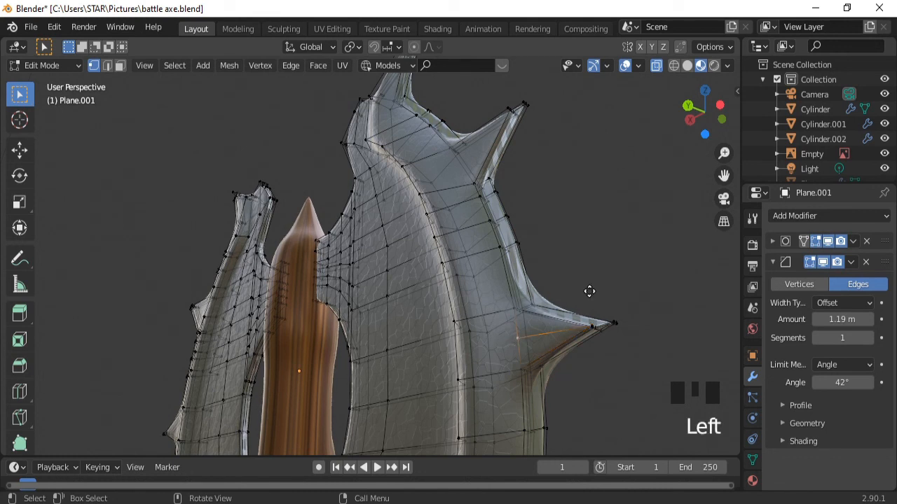
key("g")
key("y")
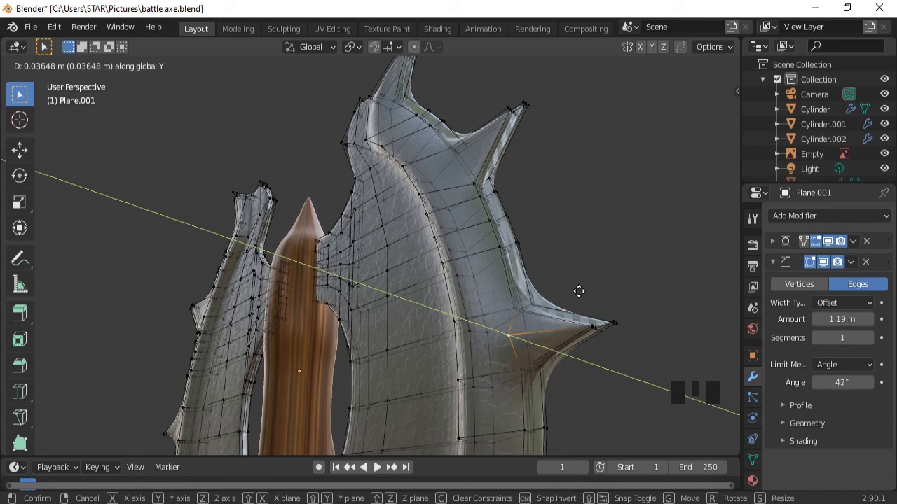
left_click(578, 292)
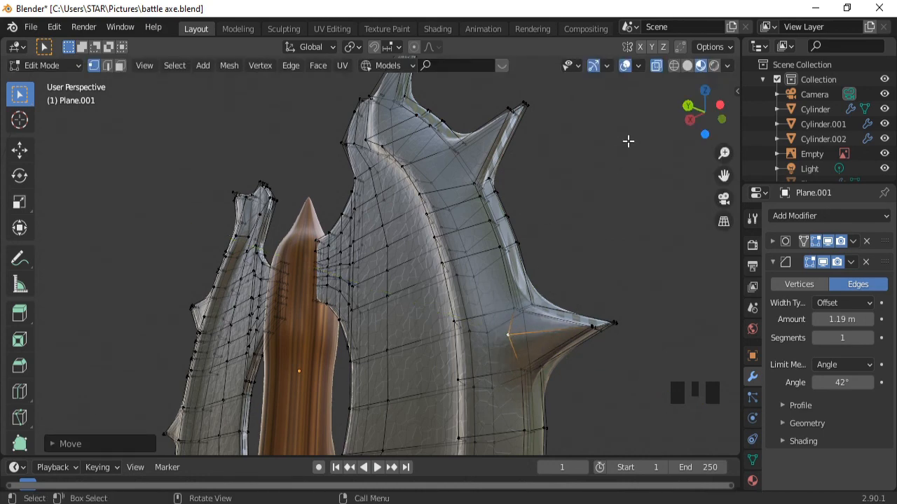
- Hide the viewport overlays, check the whole axe from the front, and return to Object Mode
left_click(626, 68)
middle_click_drag(587, 190, 506, 317, "ctrl")
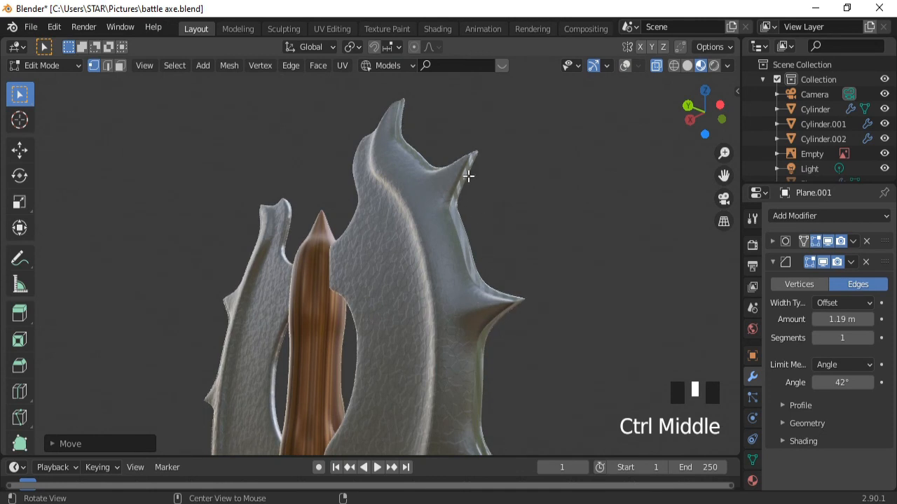
left_click(624, 66)
left_click(625, 67)
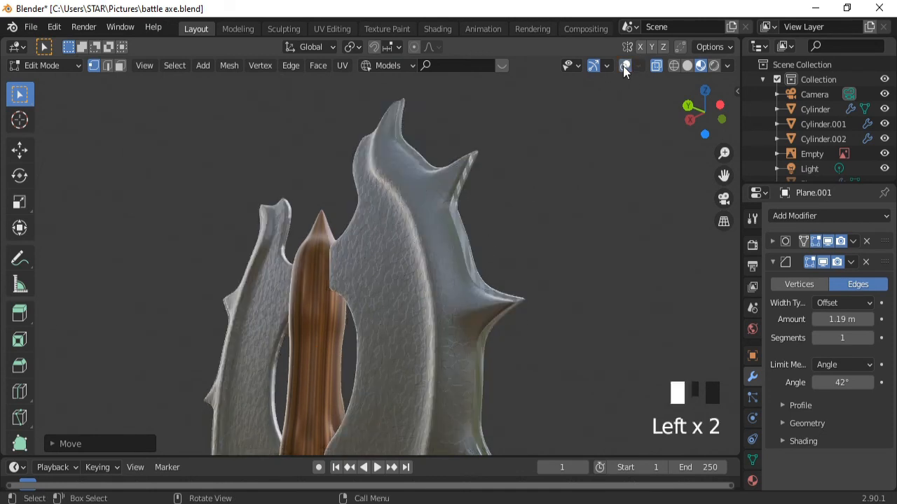
middle_click_drag(546, 220, 509, 384, "ctrl")
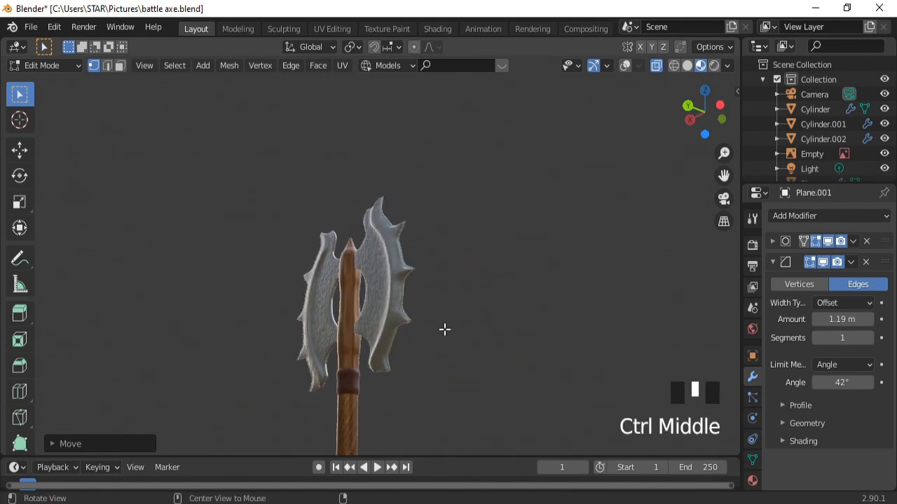
middle_click_drag(444, 329, 257, 372)
middle_click_drag(510, 287, 486, 346, "ctrl")
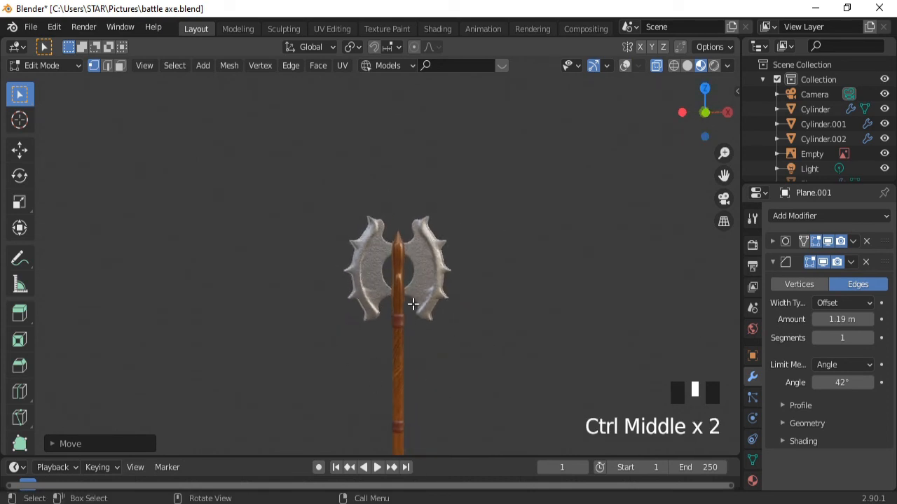
key("Tab")
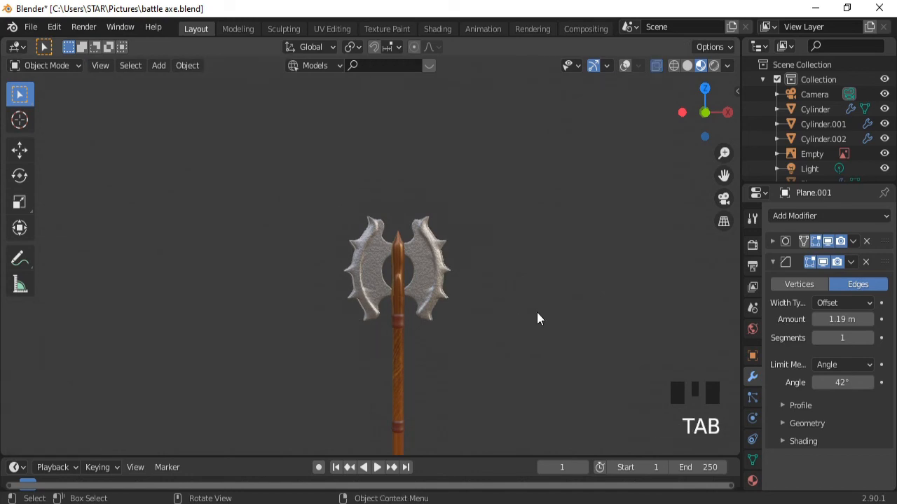